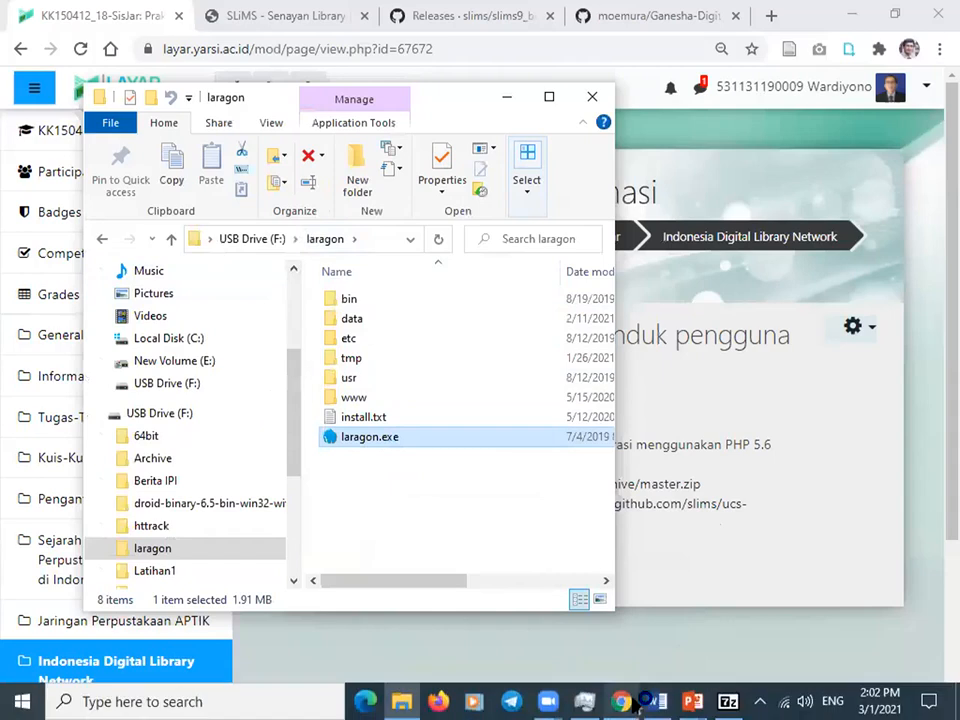
# Exit Laragon completely from its tray icon menu.
pyautogui.click(764, 700)
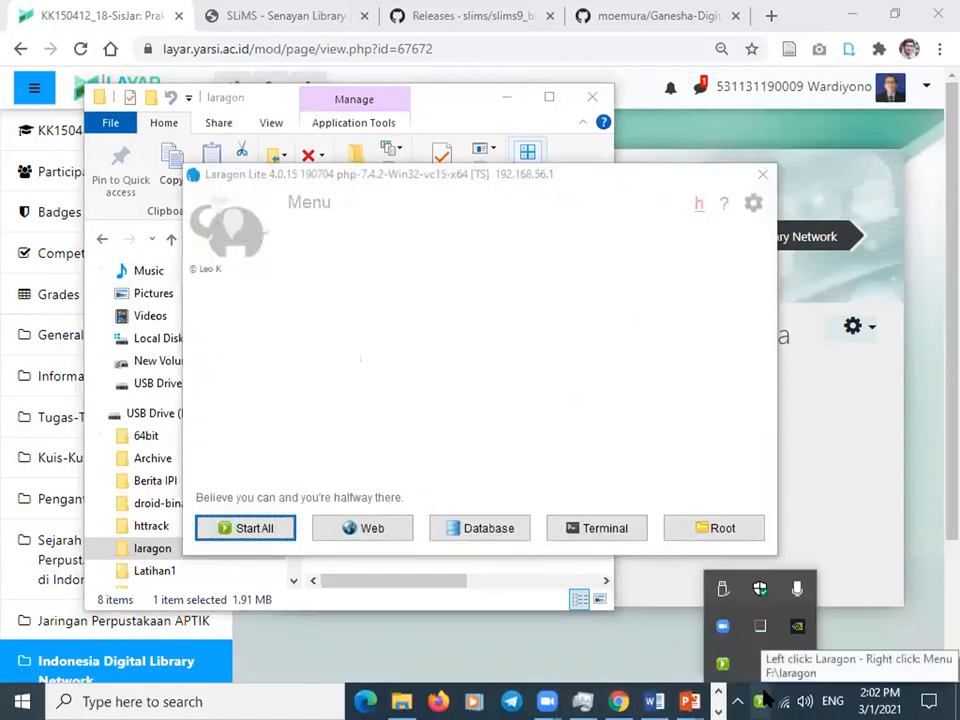
pyautogui.click(478, 428)
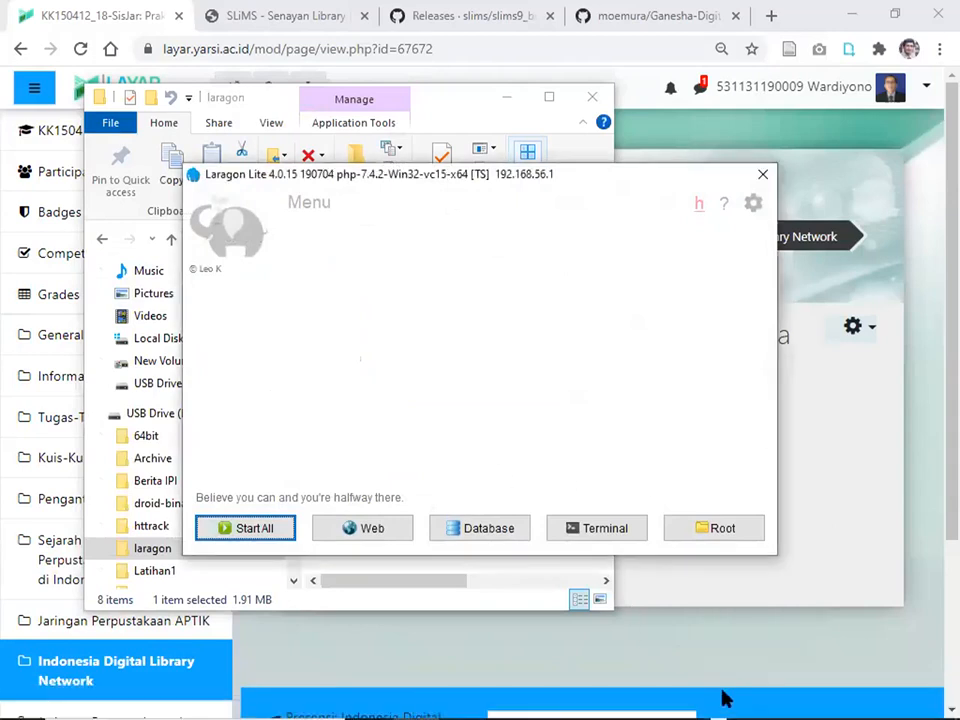
pyautogui.click(737, 697)
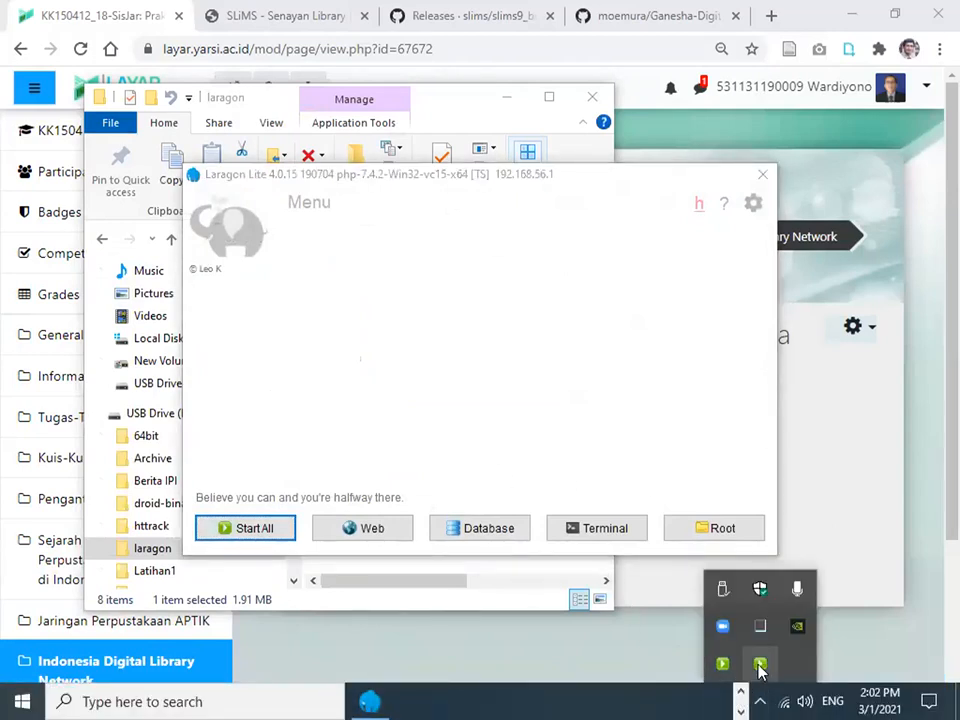
pyautogui.rightClick(760, 663)
pyautogui.click(801, 653)
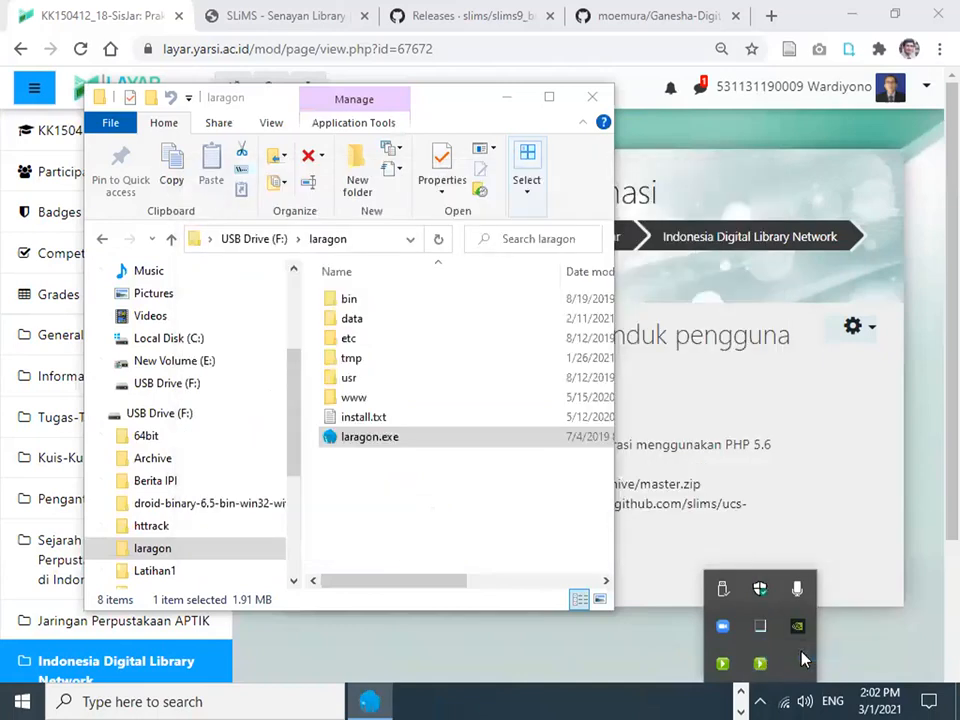
pyautogui.rightClick(720, 665)
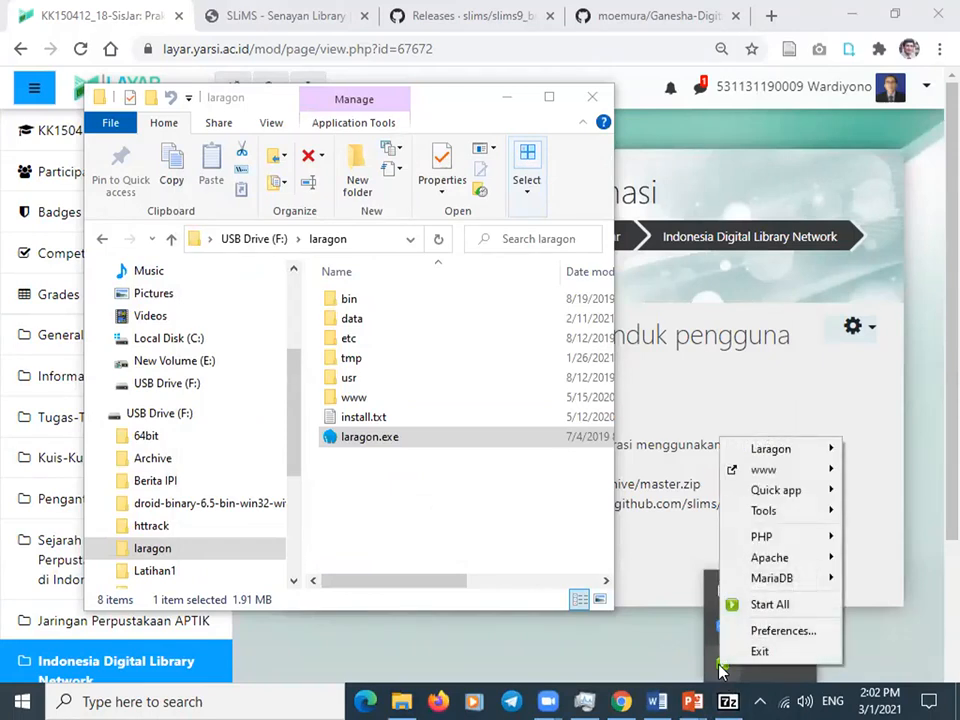
pyautogui.click(760, 651)
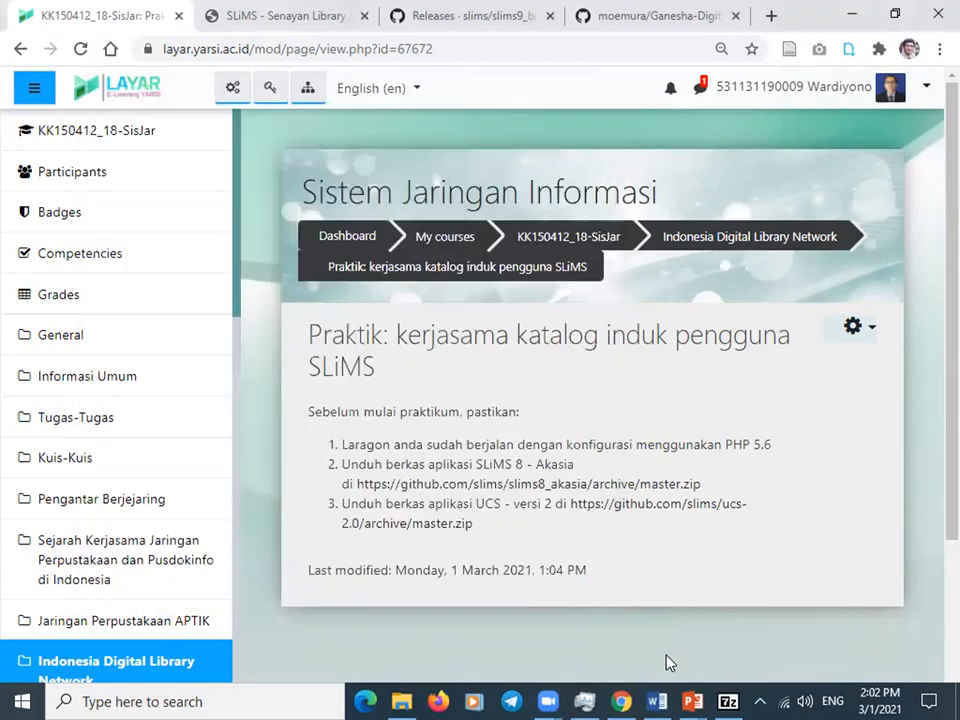
# Relaunch the Laragon main window from the tray and move it slightly lower.
pyautogui.click(757, 700)
pyautogui.click(722, 663)
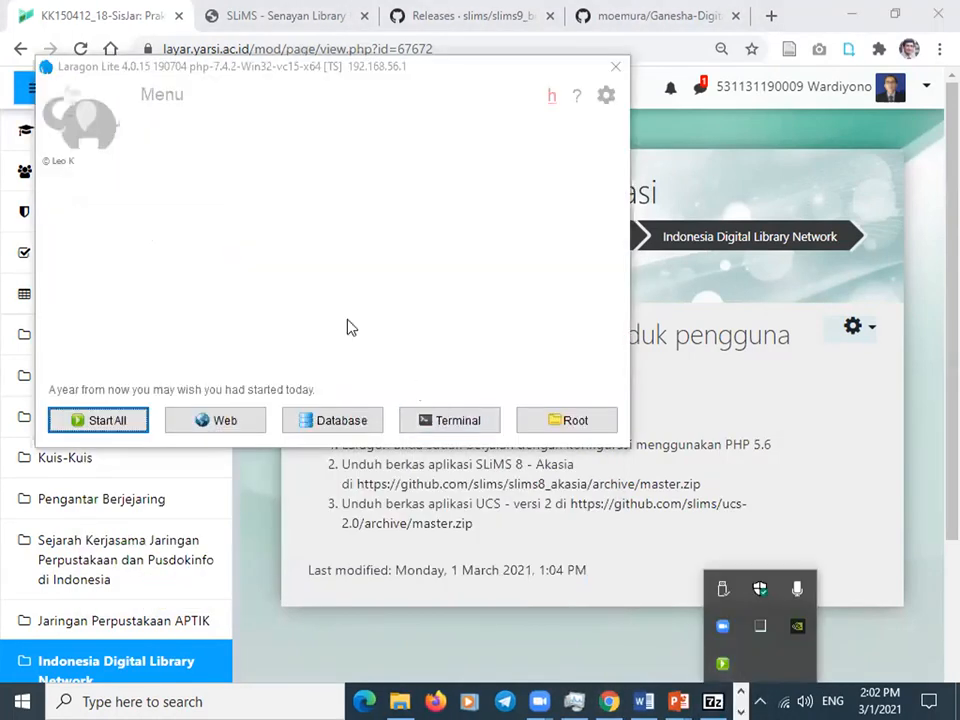
pyautogui.click(332, 102)
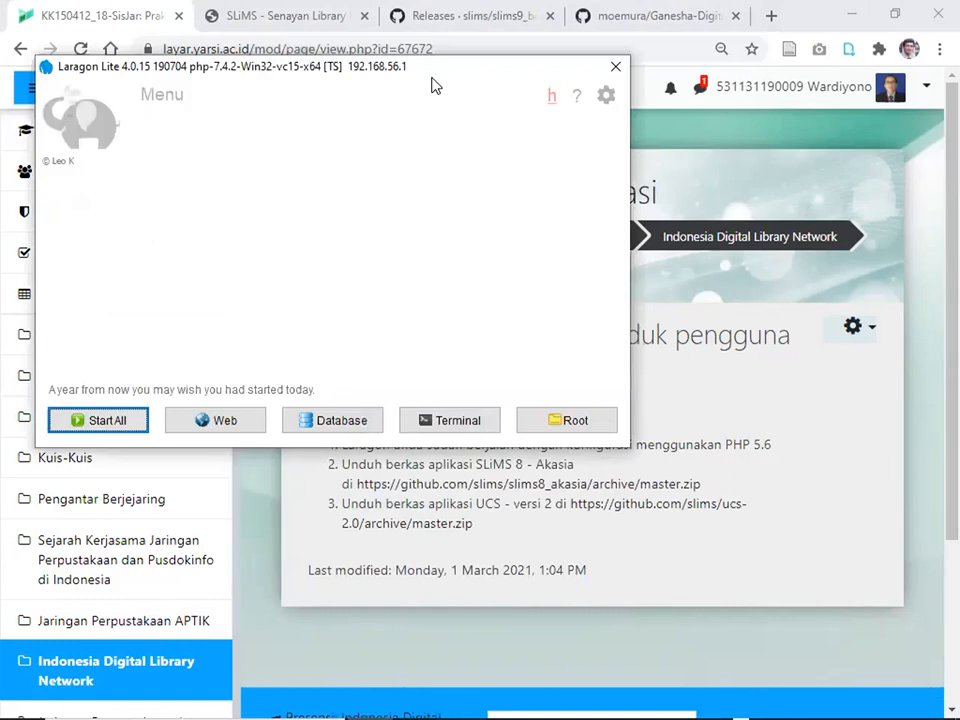
pyautogui.moveTo(436, 86); pyautogui.dragTo(439, 129)
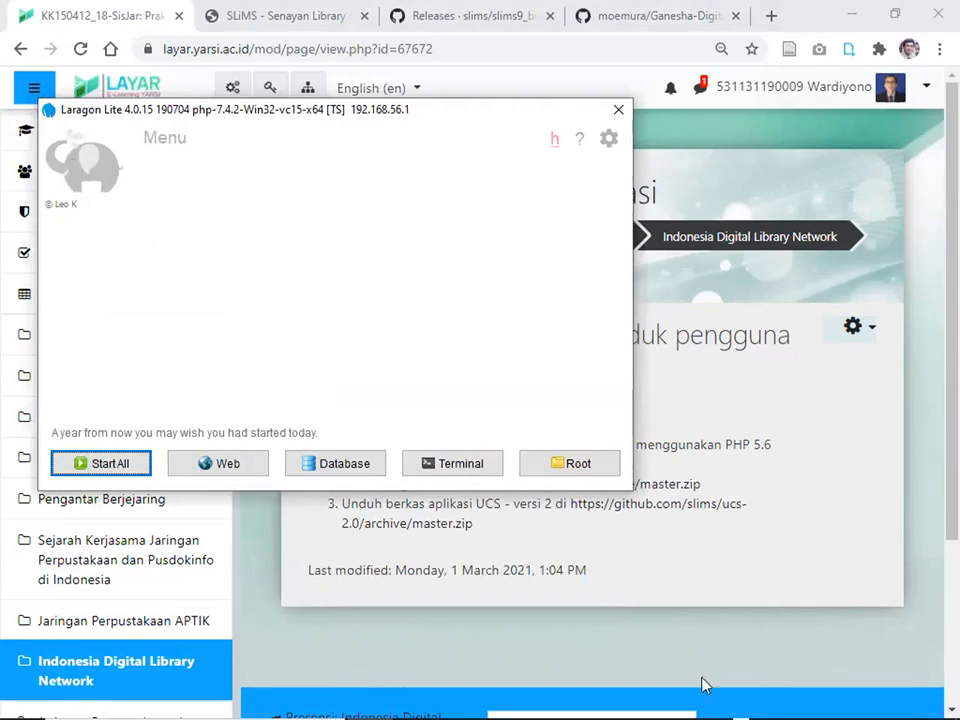
pyautogui.moveTo(705, 700)
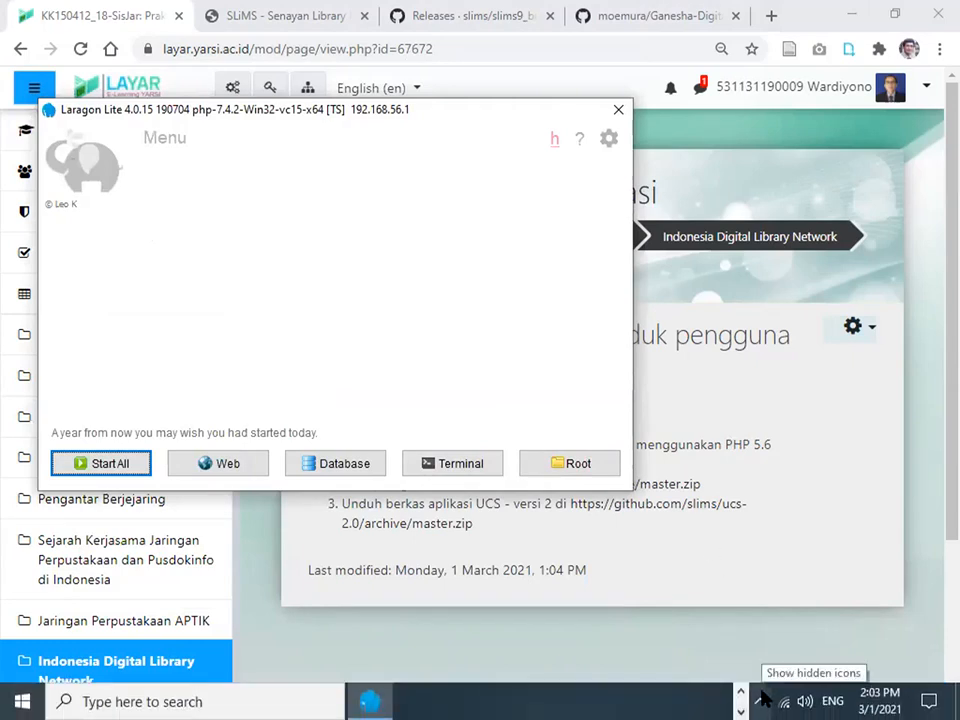
pyautogui.click(762, 697)
# Switch Laragon to php-5.6.9 and start Apache and MariaDB, allowing the permission prompt.
pyautogui.rightClick(722, 664)
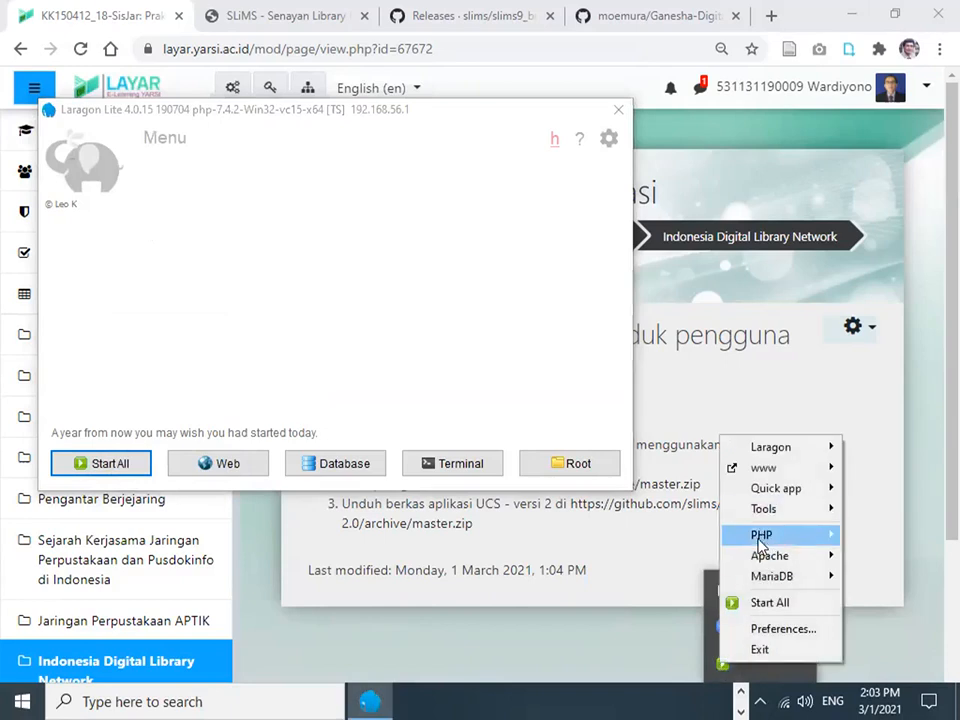
pyautogui.moveTo(760, 541)
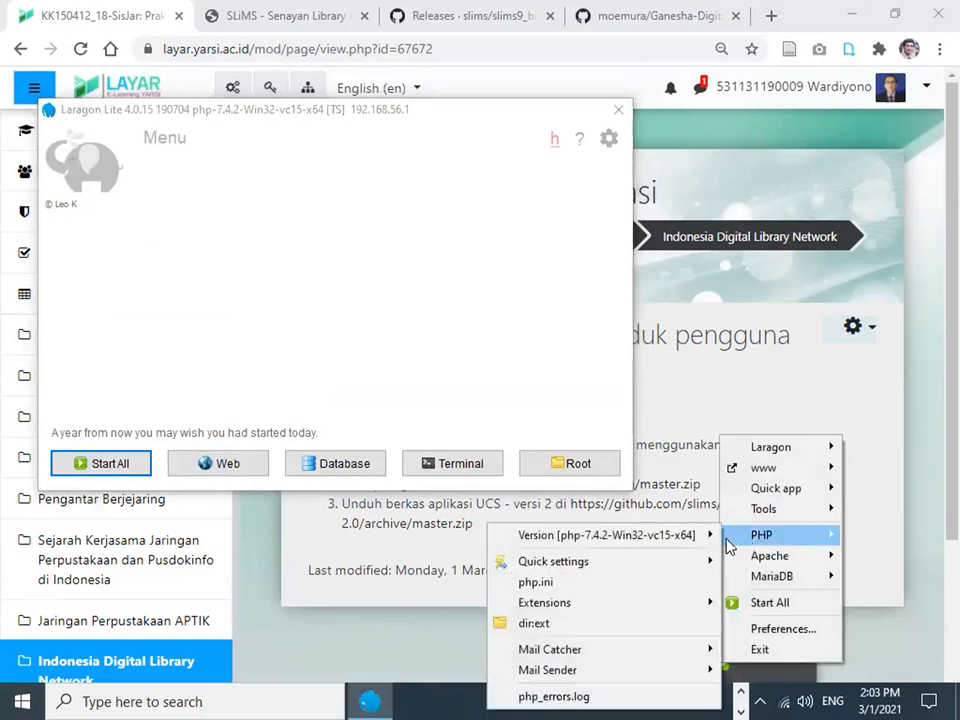
pyautogui.moveTo(669, 540)
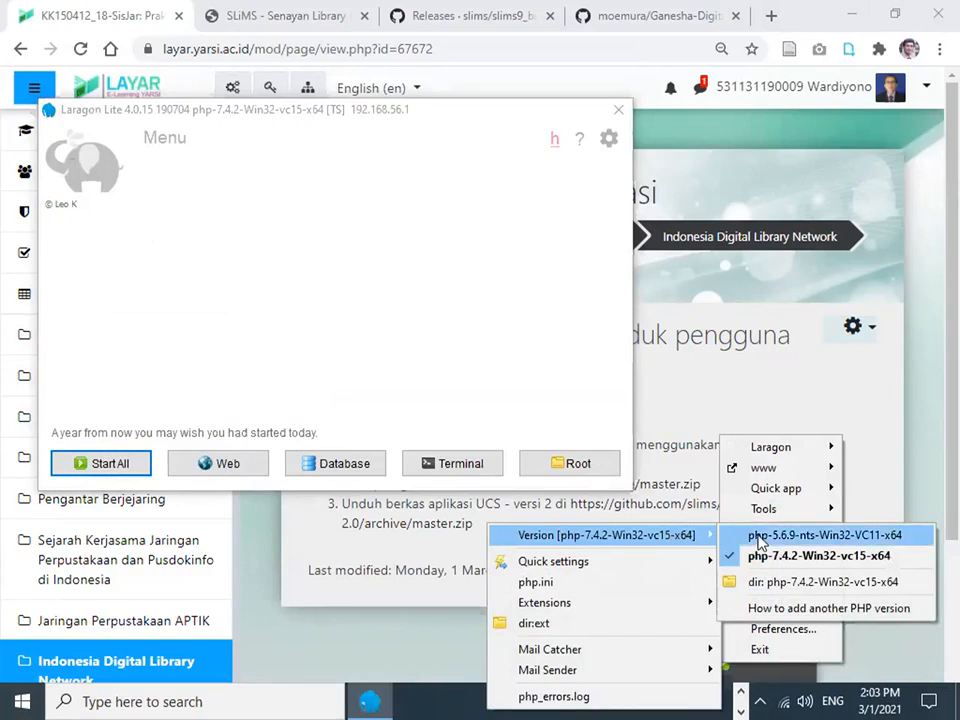
pyautogui.click(758, 540)
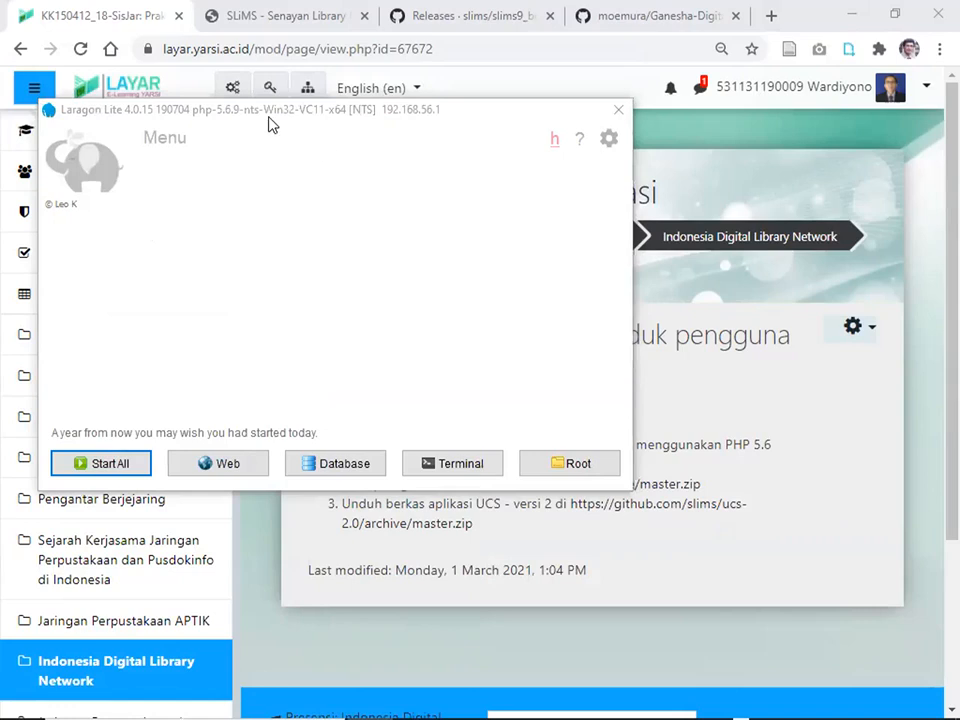
pyautogui.click(122, 469)
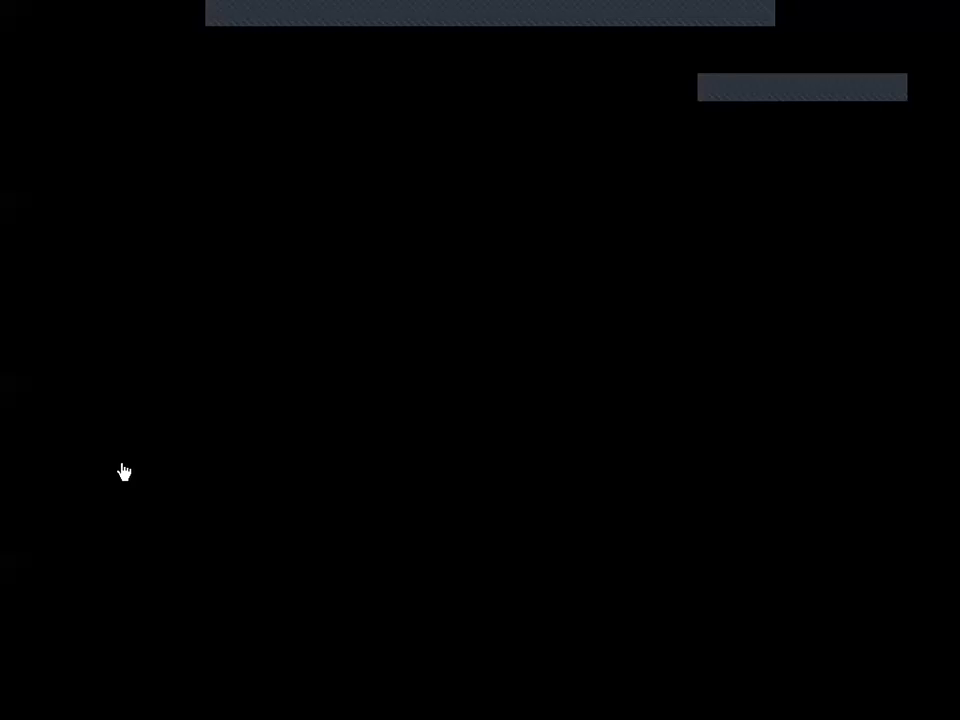
pyautogui.click(402, 470)
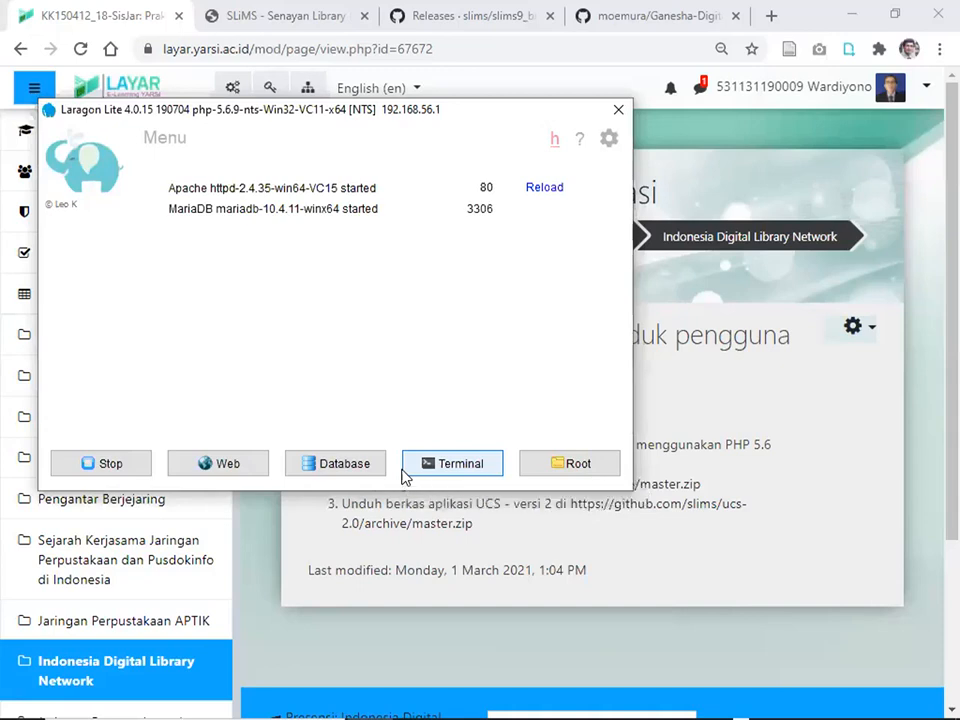
# Open the localhost start page showing PHP 5.6.9, then go back to the LAYAR tab.
pyautogui.click(247, 470)
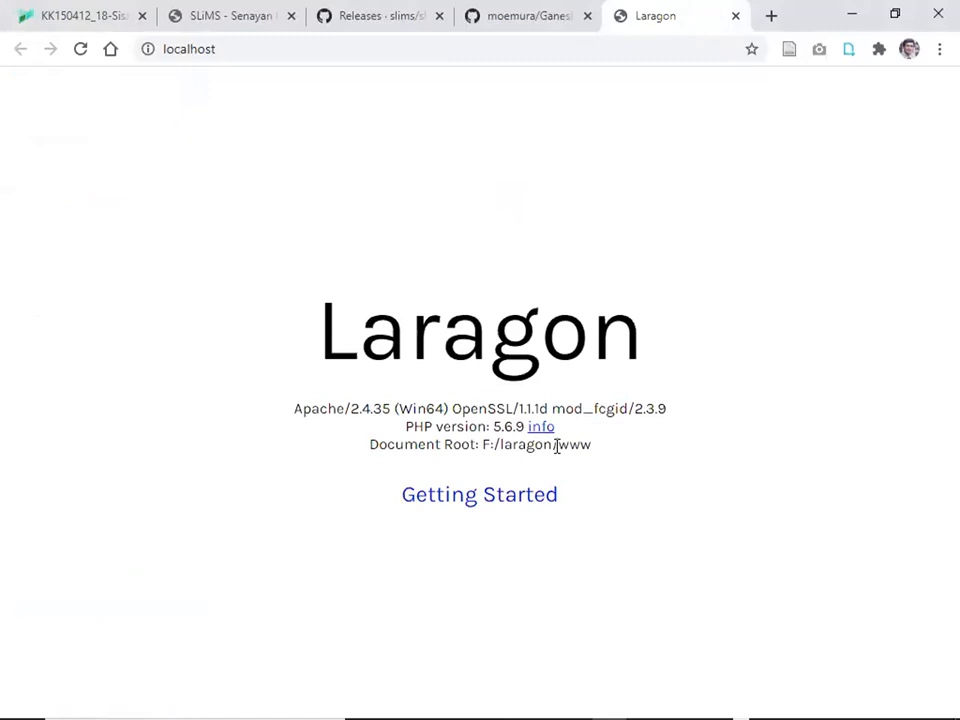
pyautogui.click(60, 15)
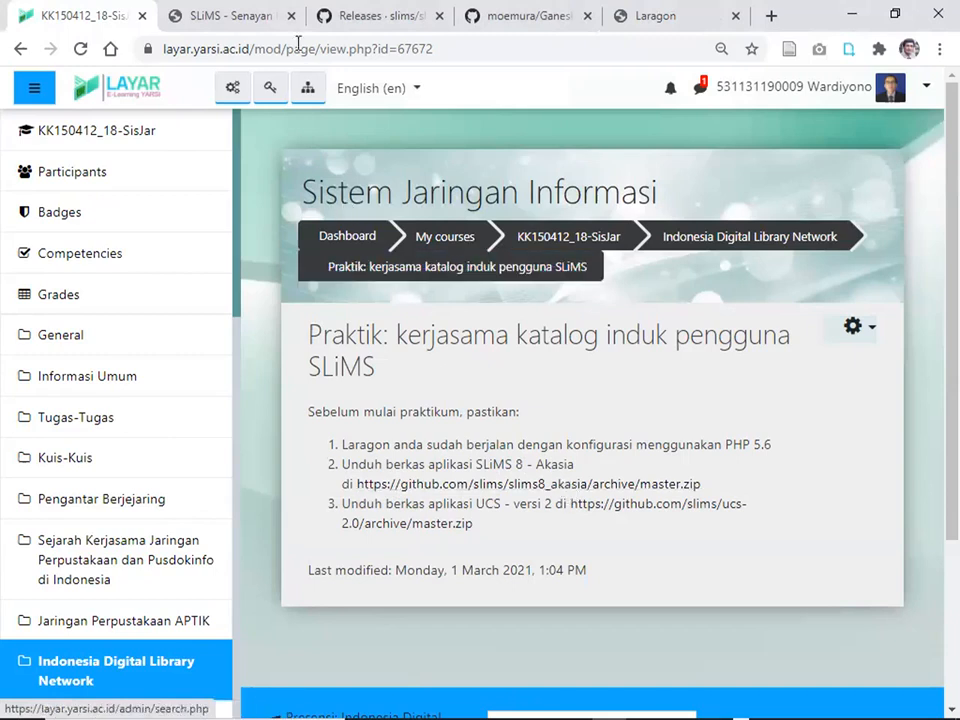
# Look at the SLiMS download page, then open the KK150412_18-SisJar course page in LAYAR.
pyautogui.click(230, 15)
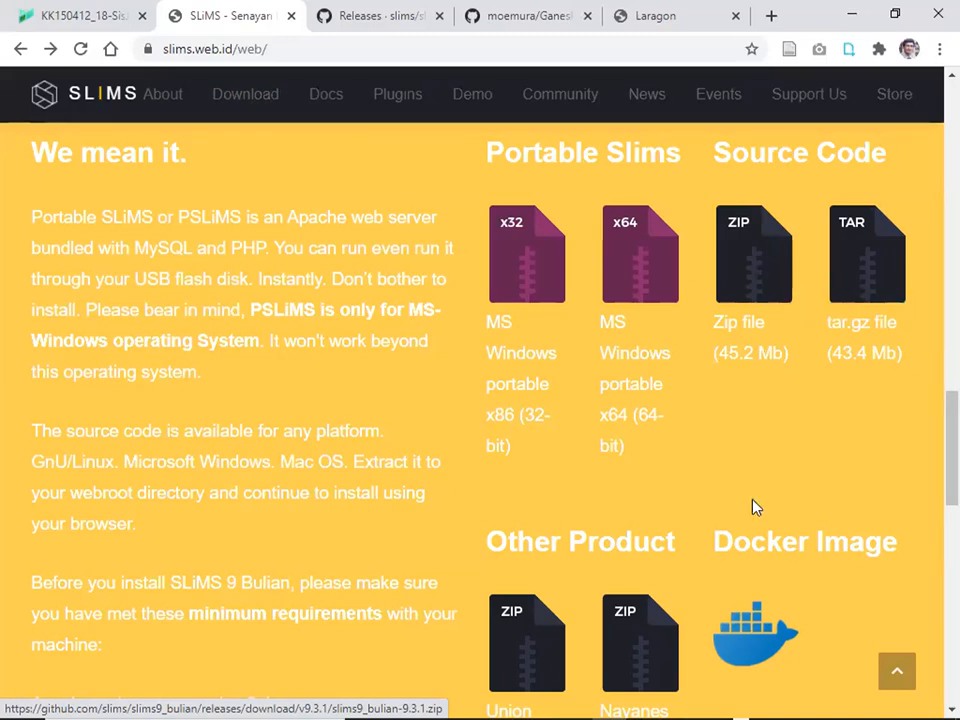
pyautogui.click(107, 27)
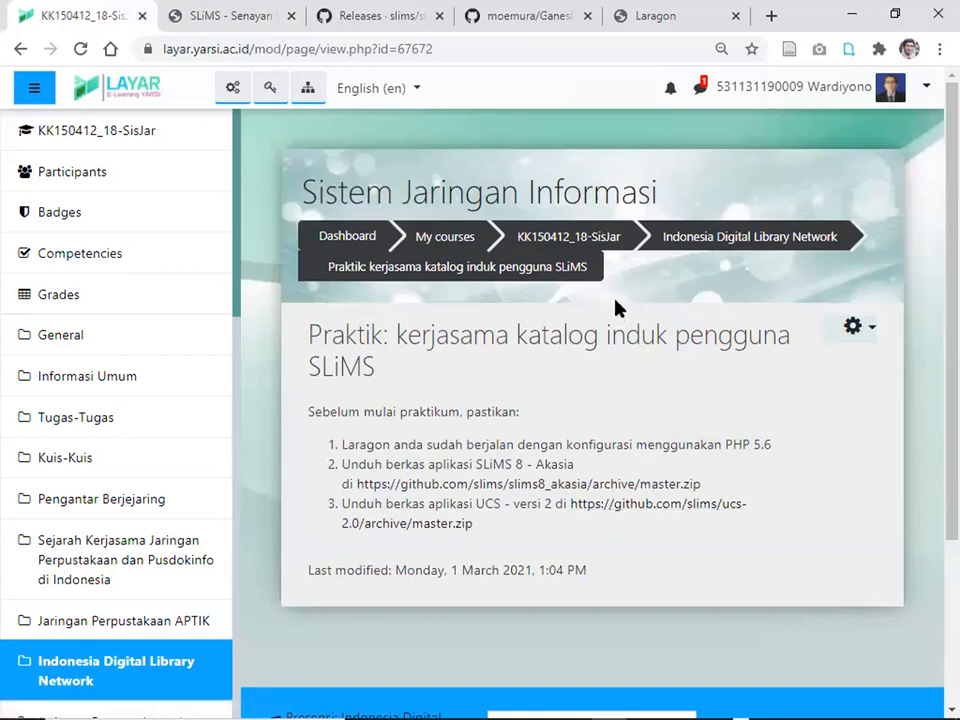
pyautogui.click(599, 243)
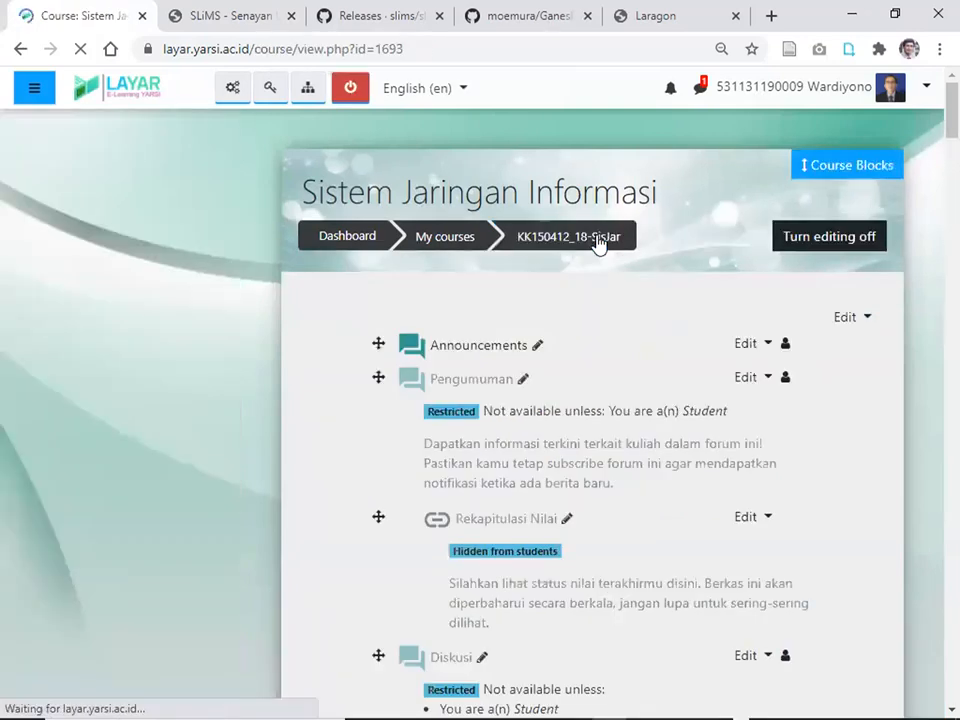
# Hide the drawer, skim the Indonesia Digital Library Network section, then switch to the SLiMS tab.
pyautogui.click(15, 48)
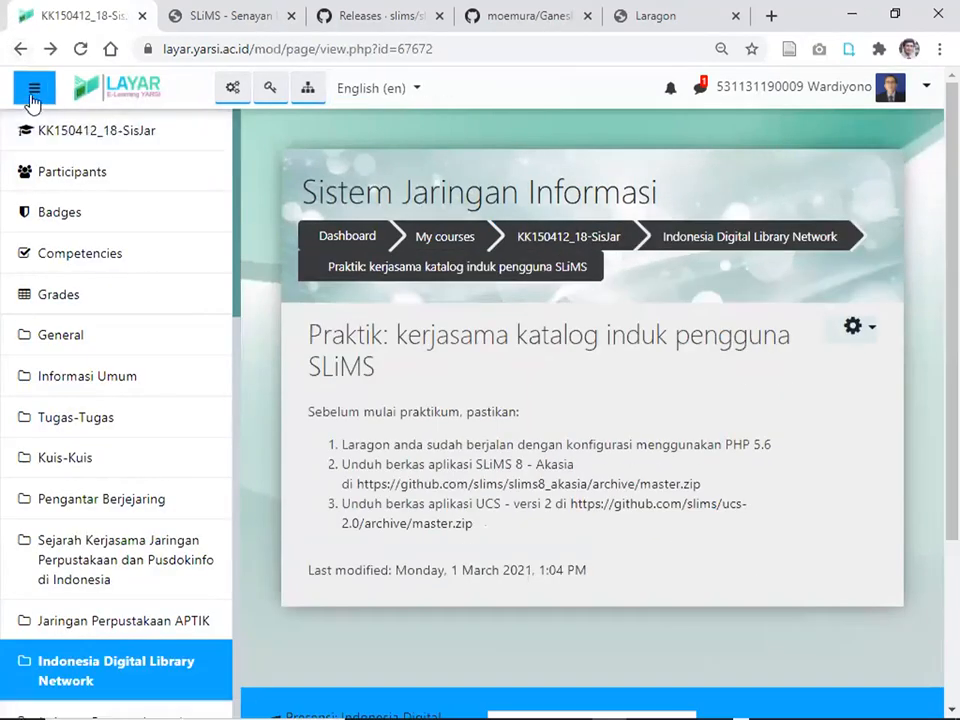
pyautogui.click(33, 98)
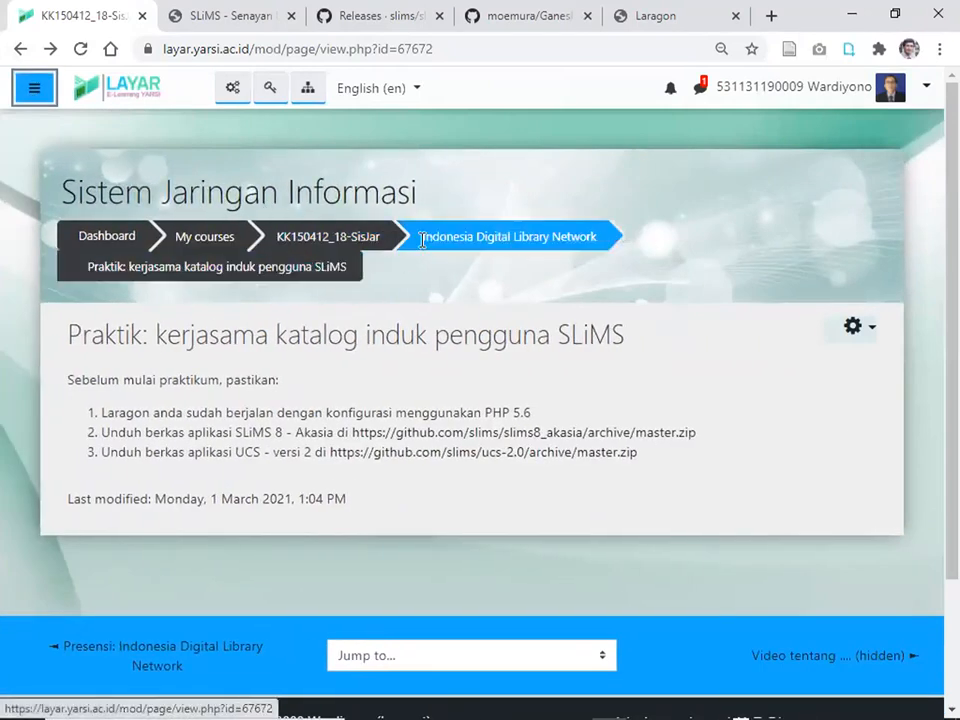
pyautogui.click(465, 240)
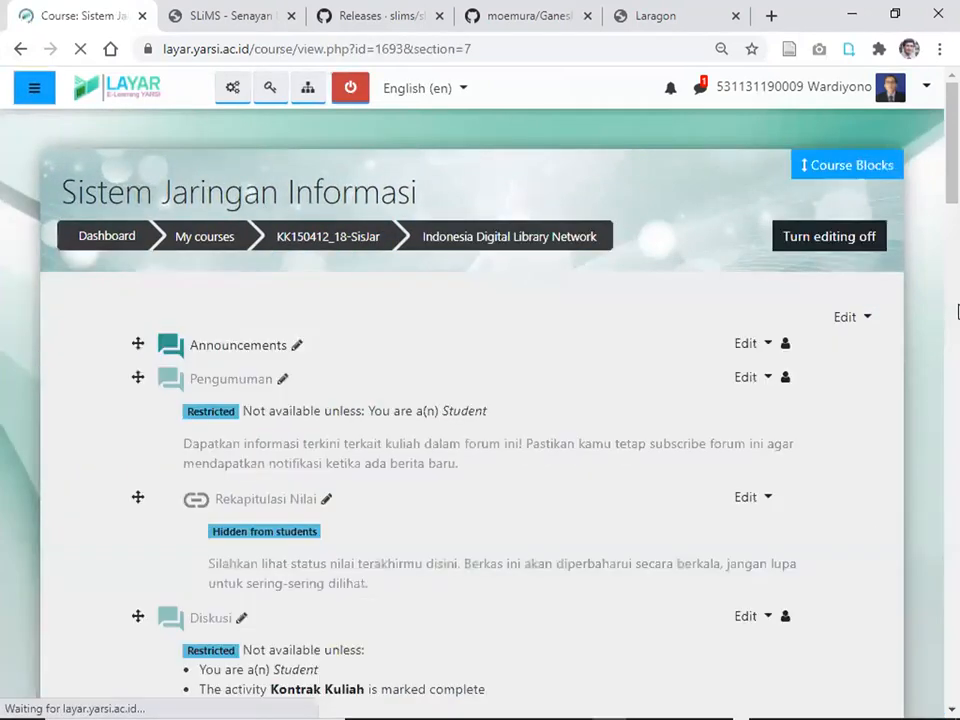
pyautogui.moveTo(957, 178); pyautogui.dragTo(957, 475)
pyautogui.scroll(-9, 895, 525)
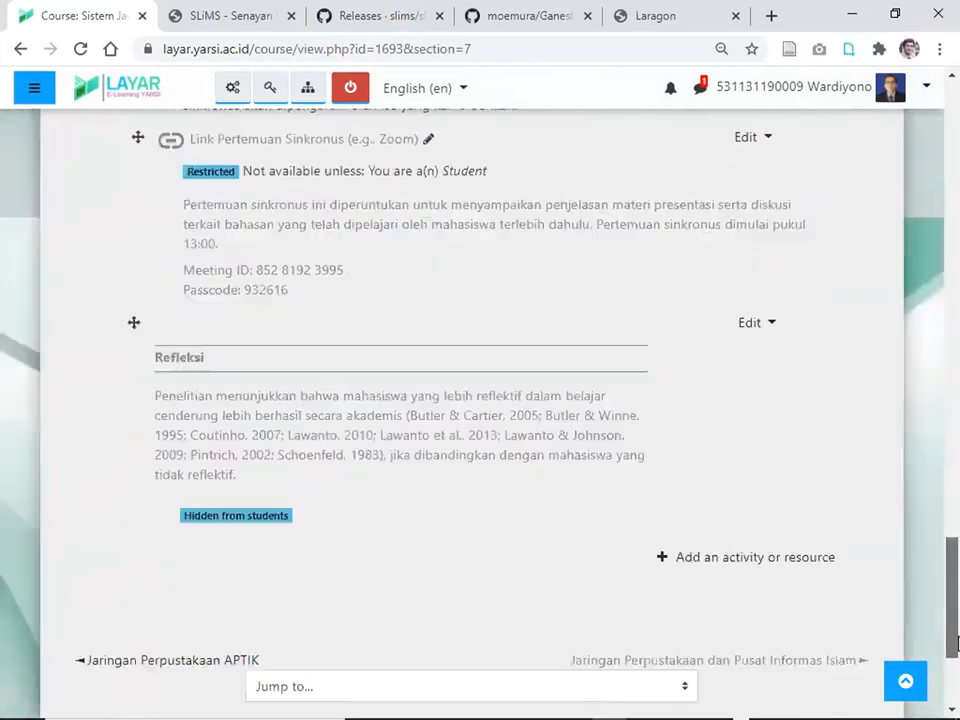
pyautogui.scroll(12, 860, 430)
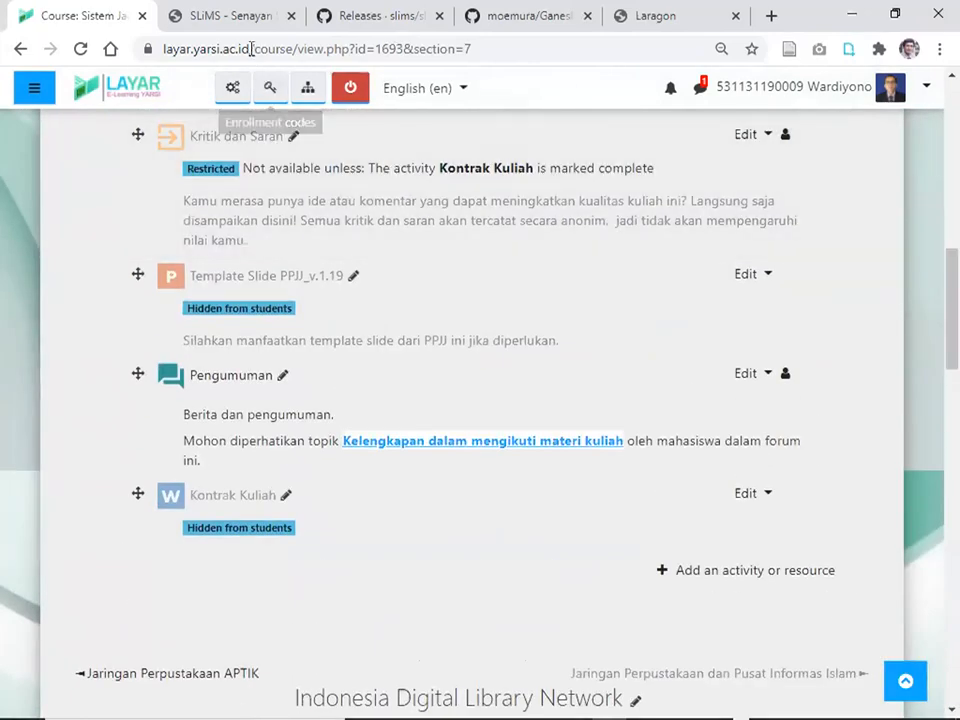
pyautogui.click(186, 27)
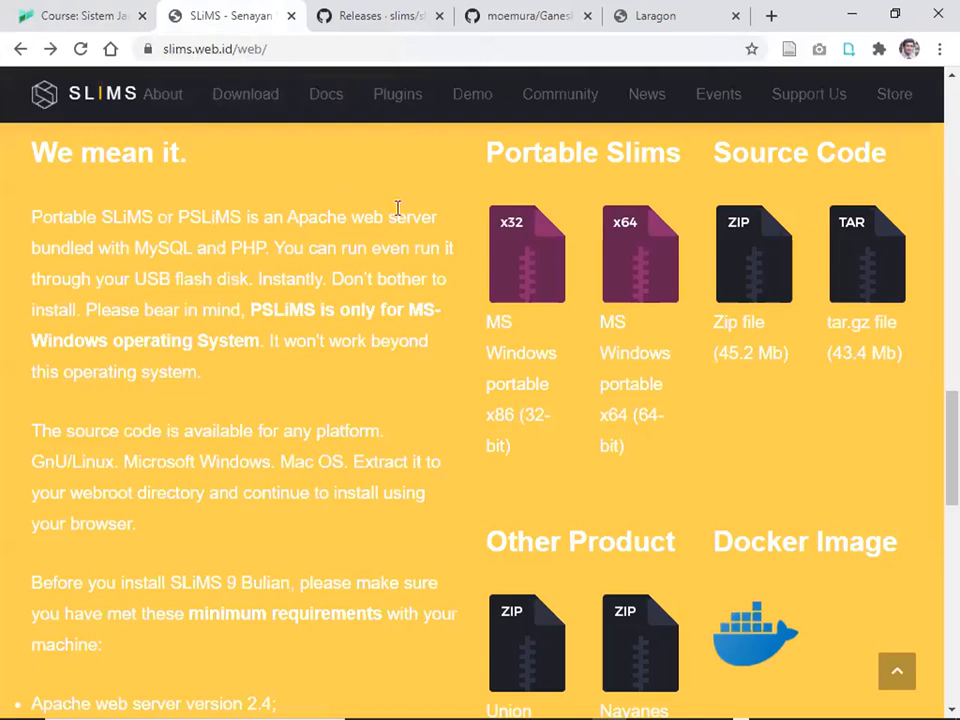
# From SLiMS Docs, download the Union Catalog Server documentation PDF via GOSlims.
pyautogui.click(326, 95)
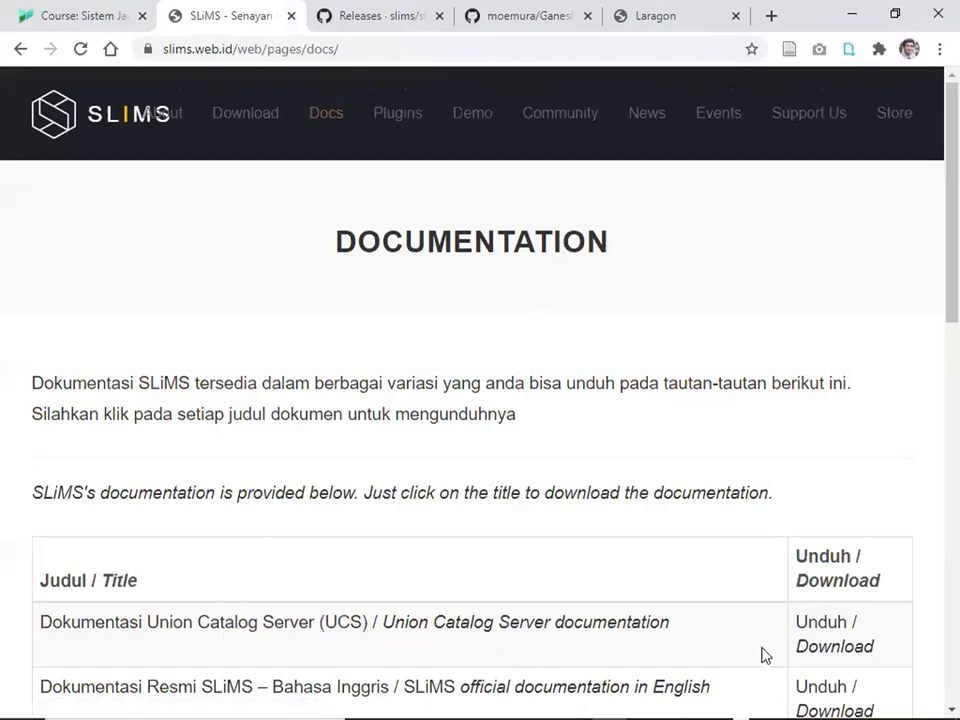
pyautogui.click(822, 648)
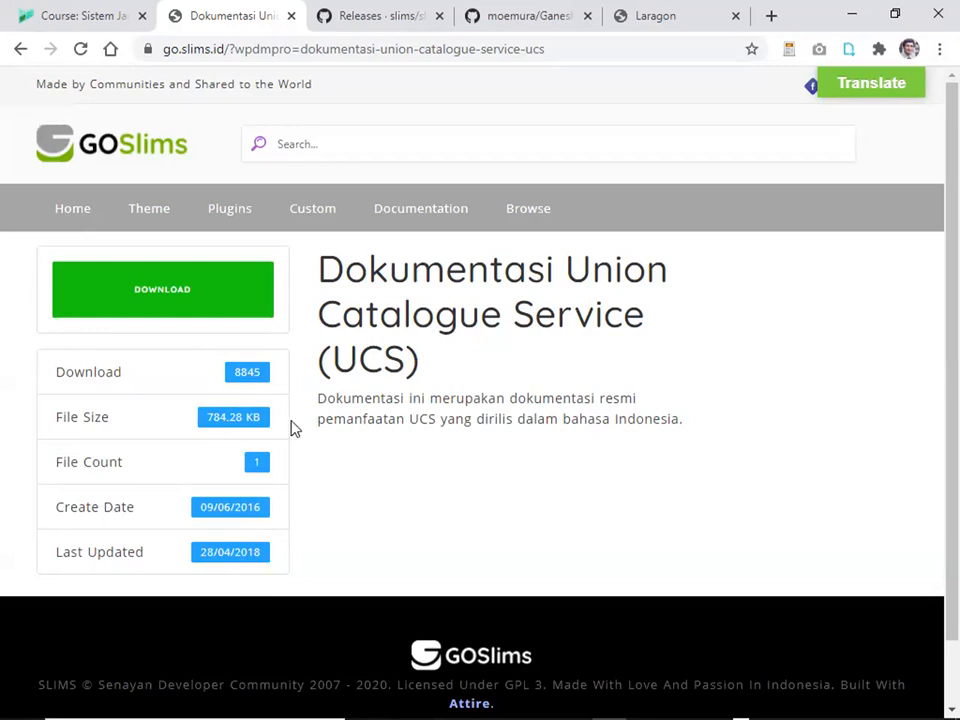
pyautogui.click(164, 294)
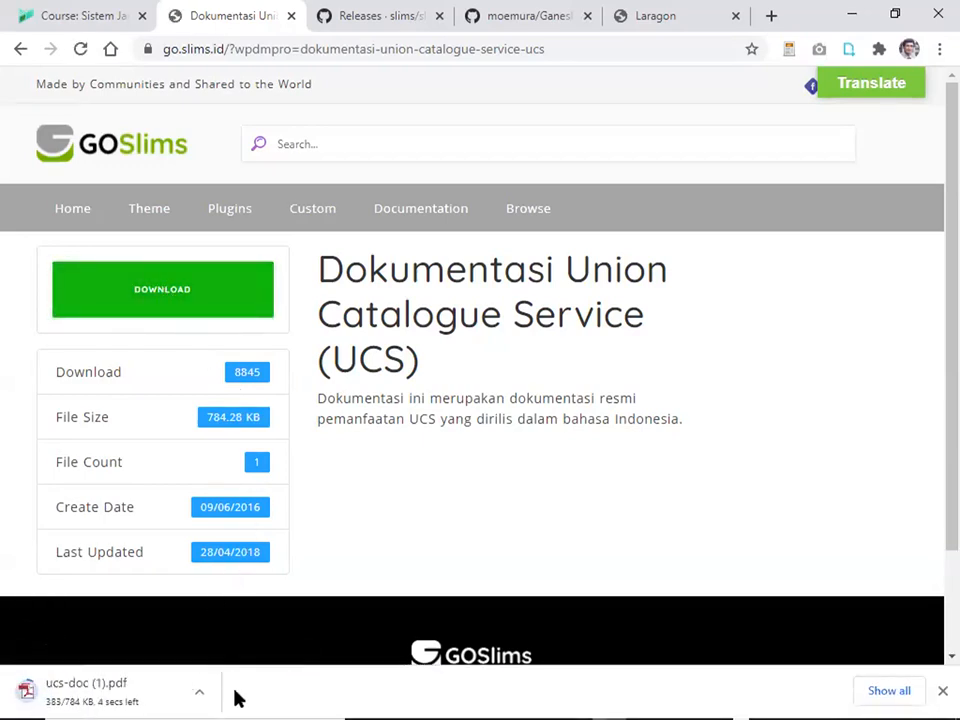
# Sort Downloads by Date modified and open ucs-doc (1).pdf in Acrobat.
pyautogui.hotkey('alt', 'Tab')
pyautogui.hotkey('alt', 'Tab')
pyautogui.hotkey('alt', 'Tab')
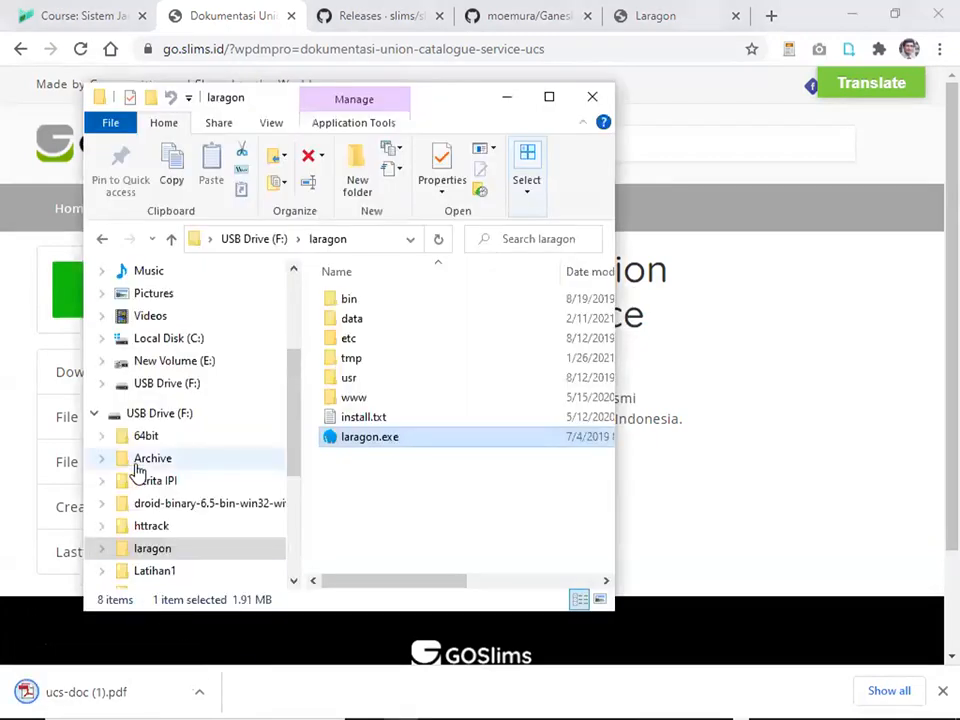
pyautogui.hotkey('alt', 'Tab')
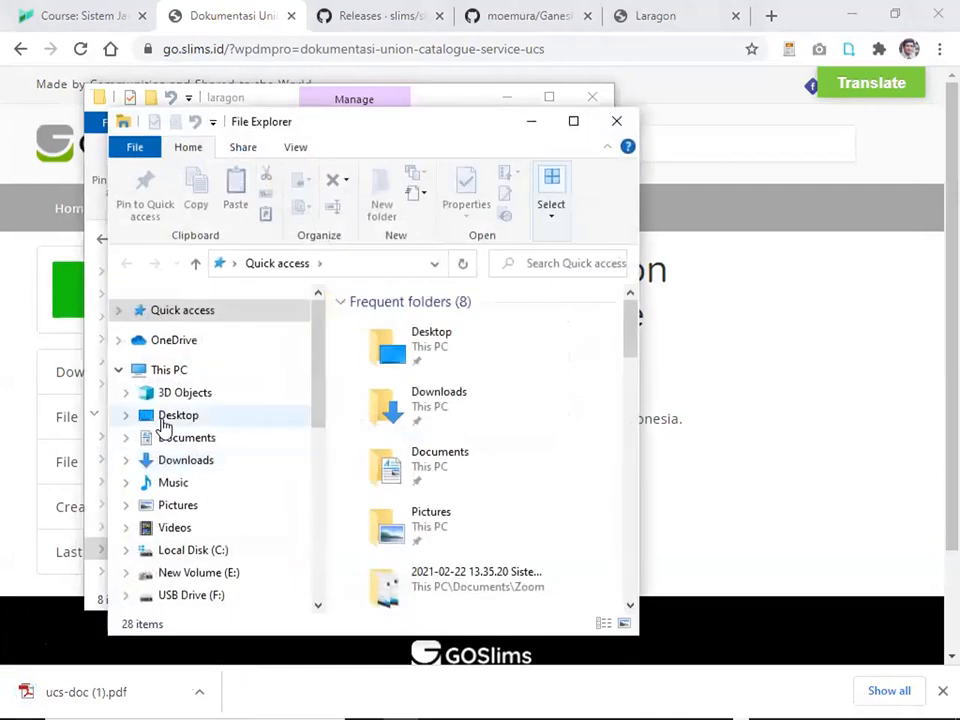
pyautogui.click(198, 462)
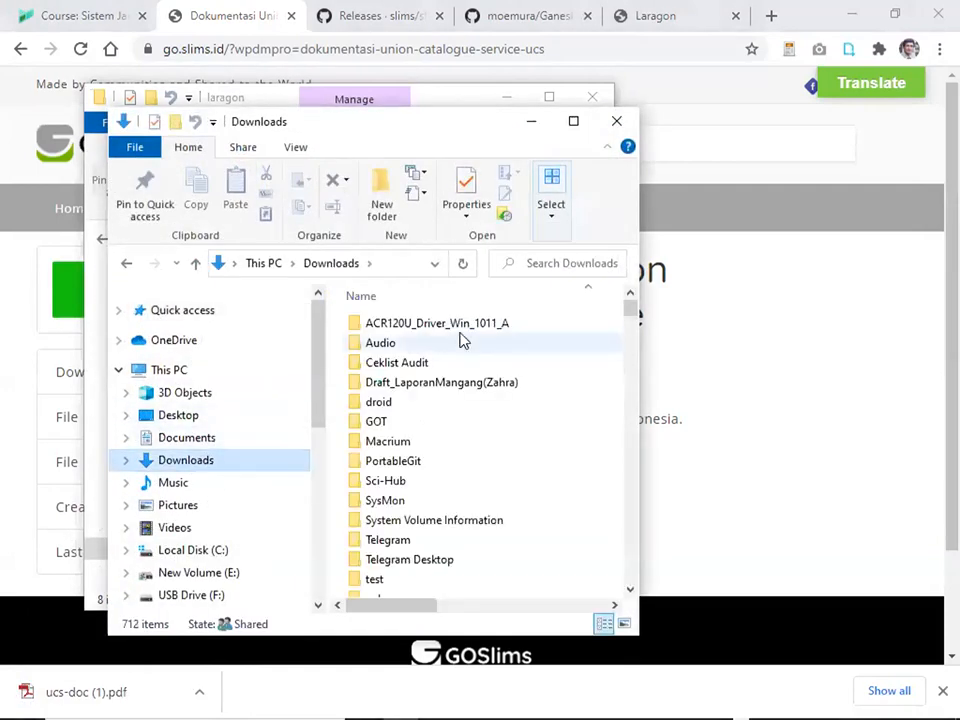
pyautogui.moveTo(630, 306)
pyautogui.mouseDown()
pyautogui.moveTo(634, 320)
pyautogui.moveTo(624, 296)
pyautogui.mouseUp()
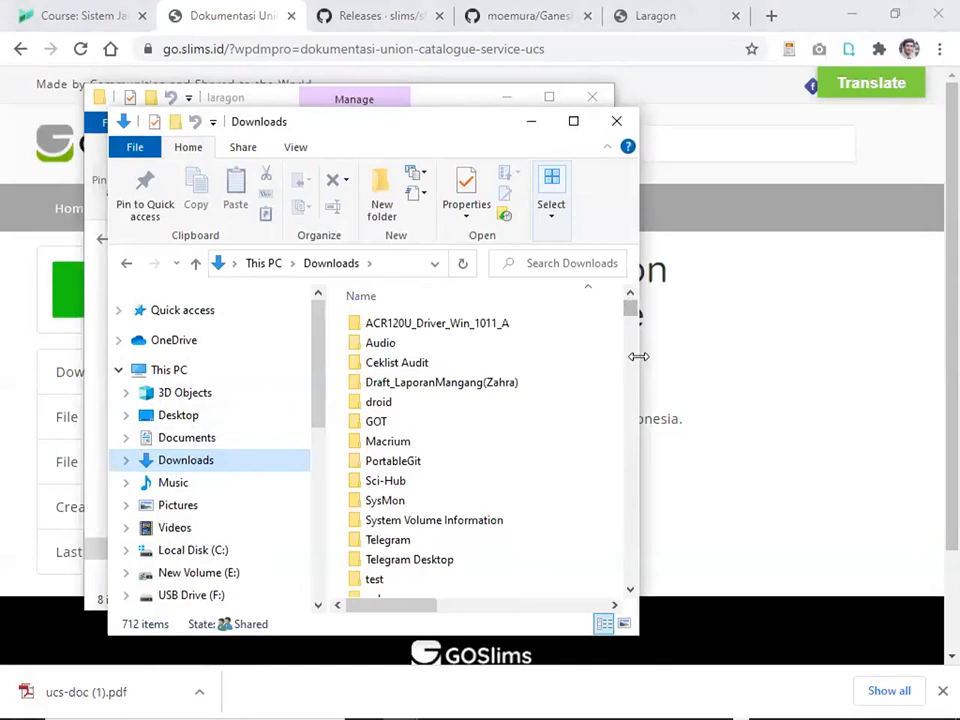
pyautogui.moveTo(638, 356); pyautogui.dragTo(922, 352)
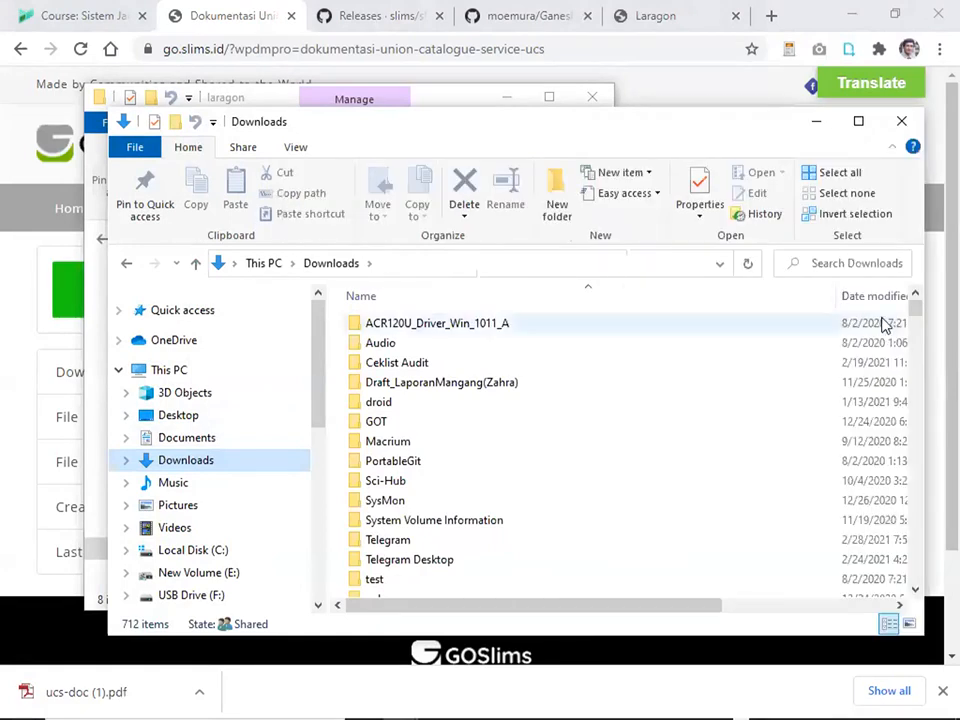
pyautogui.click(868, 297)
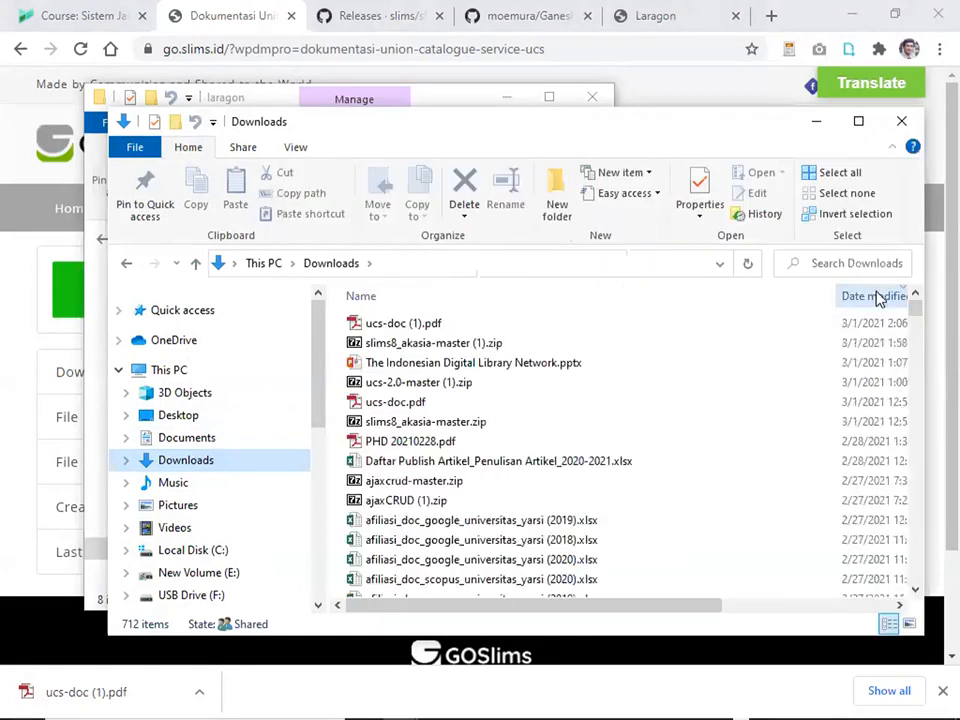
pyautogui.click(405, 330)
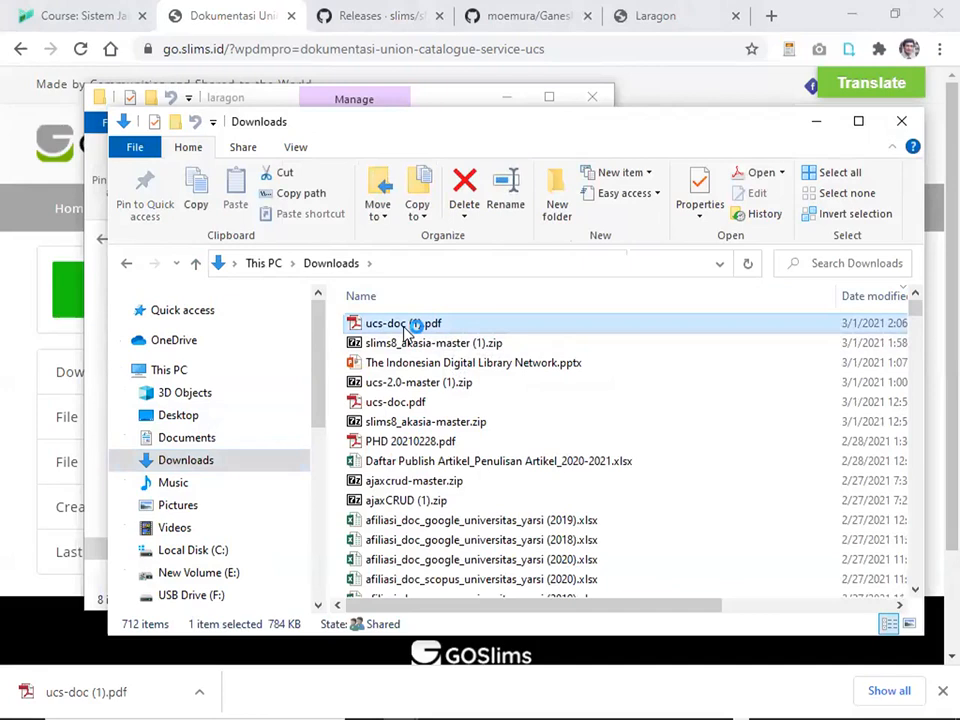
pyautogui.doubleClick(405, 330)
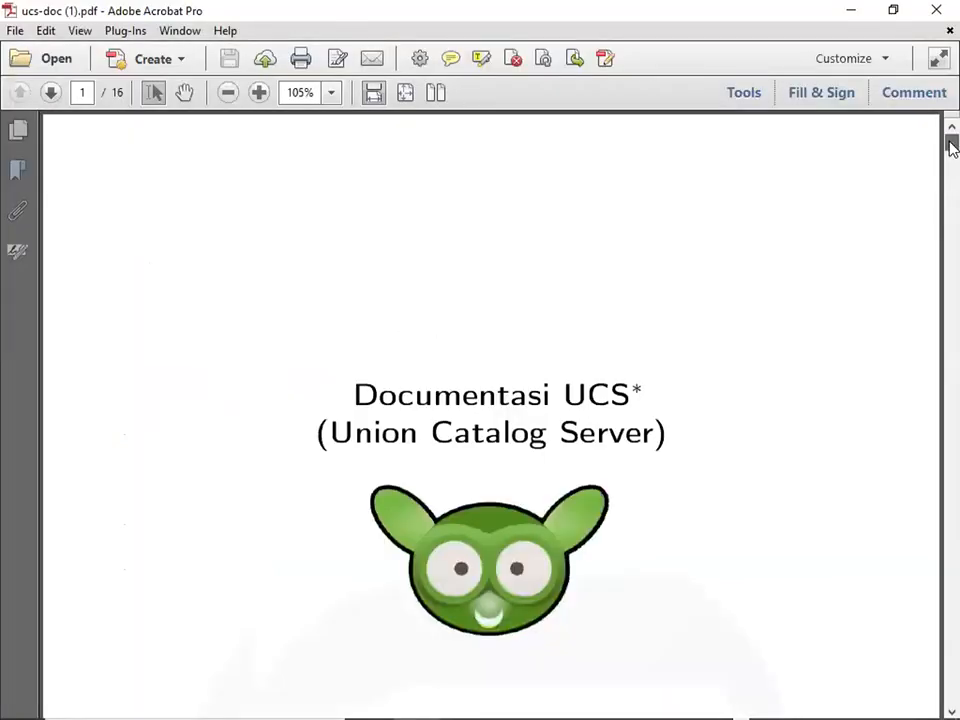
# Scroll the UCS PDF to the page 3 institutions table, then switch back to Chrome.
pyautogui.moveTo(951, 146); pyautogui.dragTo(955, 226)
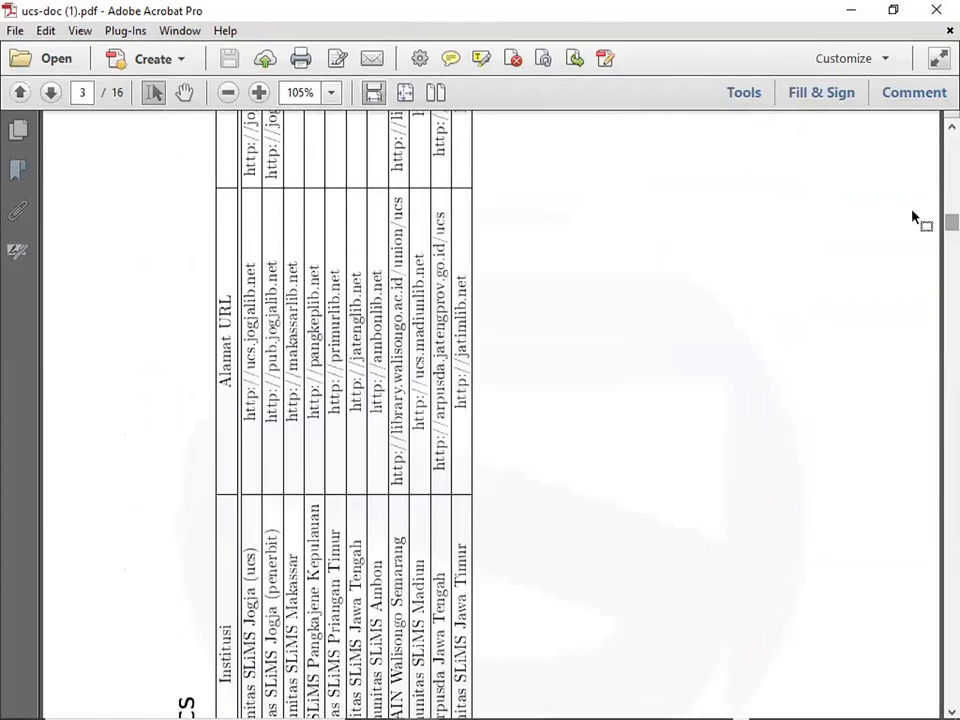
pyautogui.hotkey('alt', 'Tab')
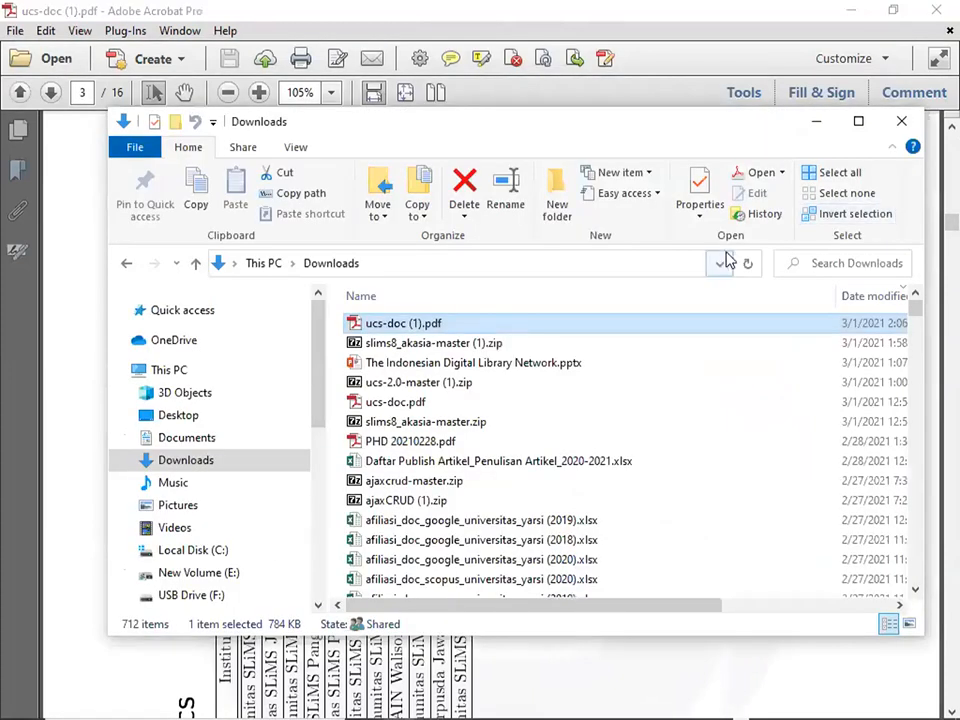
pyautogui.hotkey('alt', 'Tab')
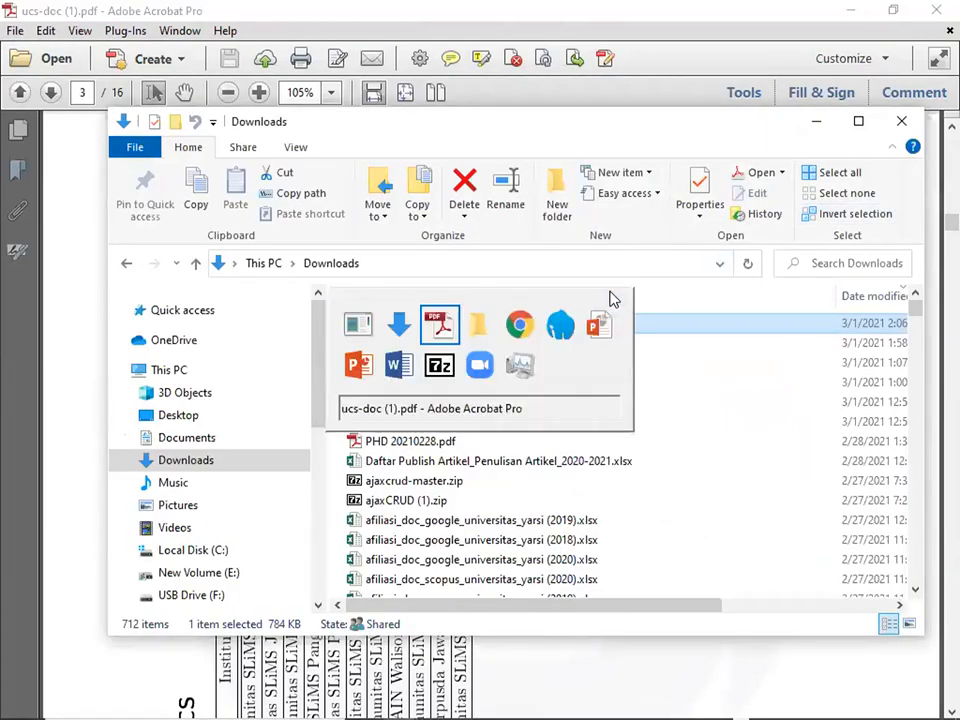
pyautogui.hotkey('alt', 'Tab')
pyautogui.hotkey('alt', 'Tab')
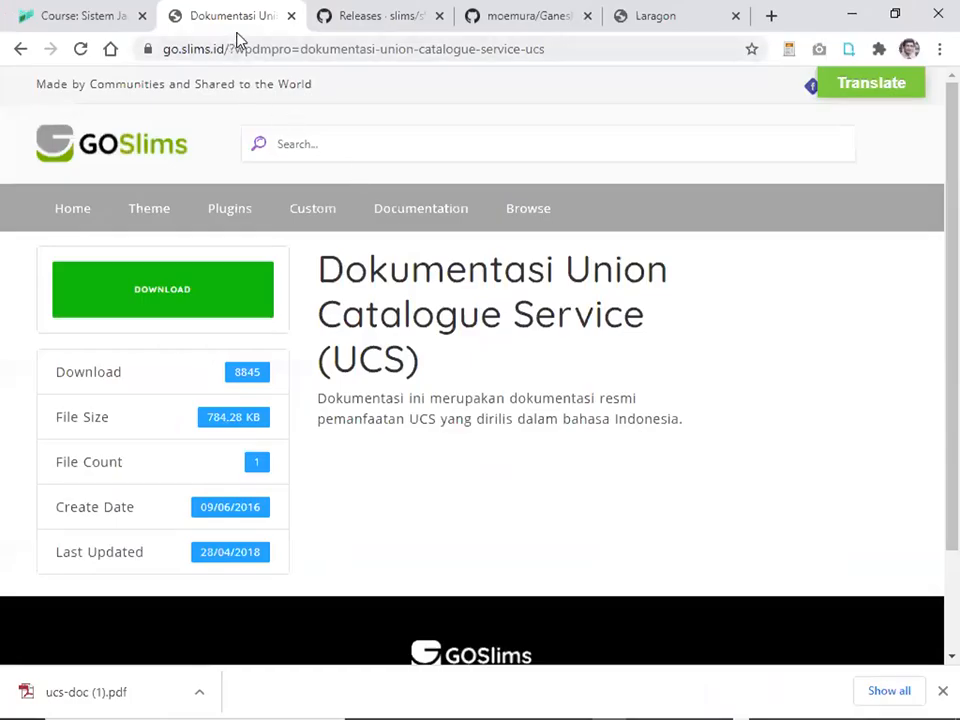
# Check the Union Catalog Server zip under Other Product on SLiMS, then return to LAYAR.
pyautogui.click(22, 50)
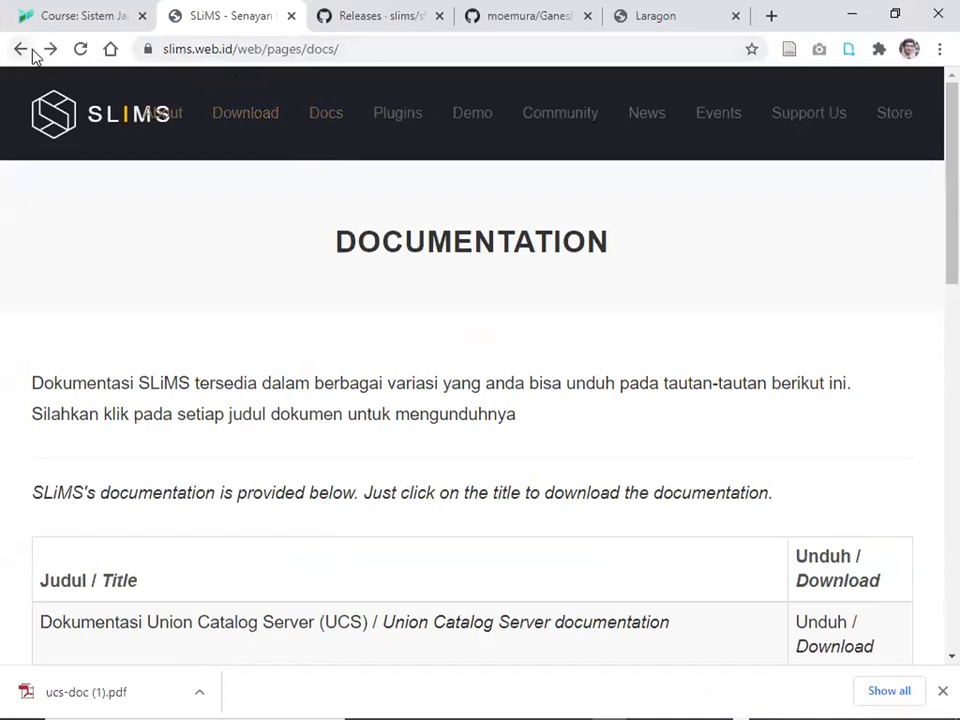
pyautogui.click(246, 120)
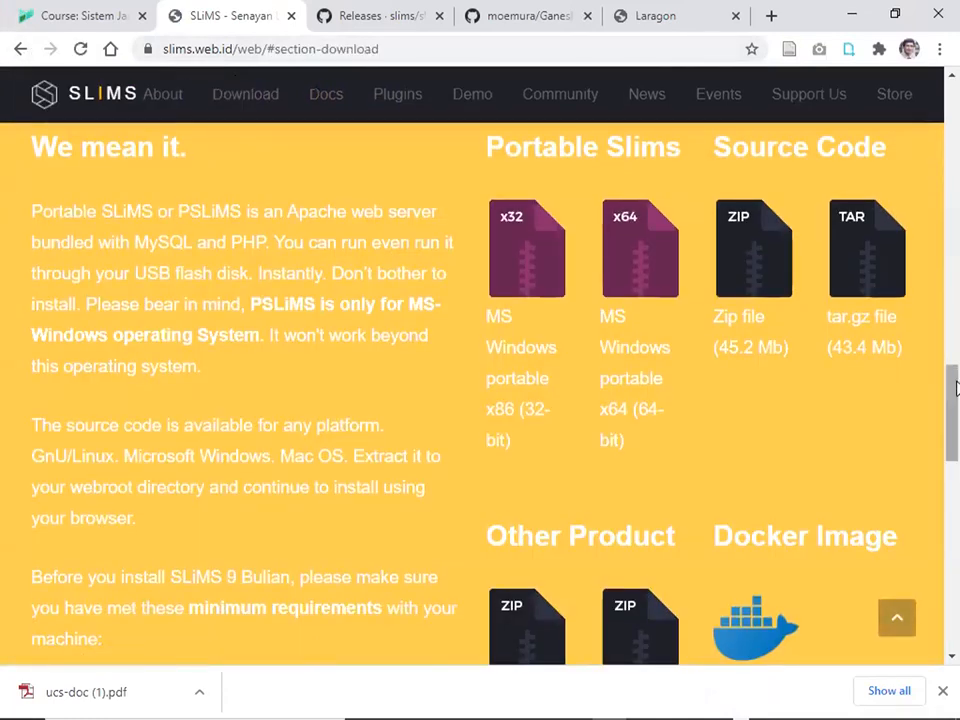
pyautogui.moveTo(953, 393); pyautogui.dragTo(953, 448)
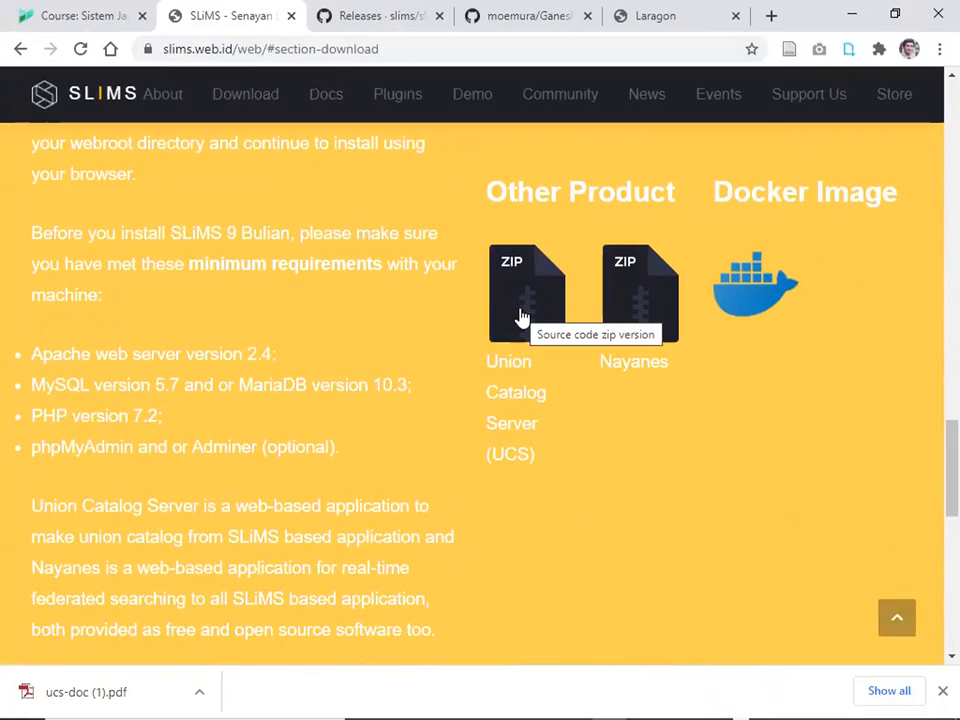
pyautogui.click(95, 20)
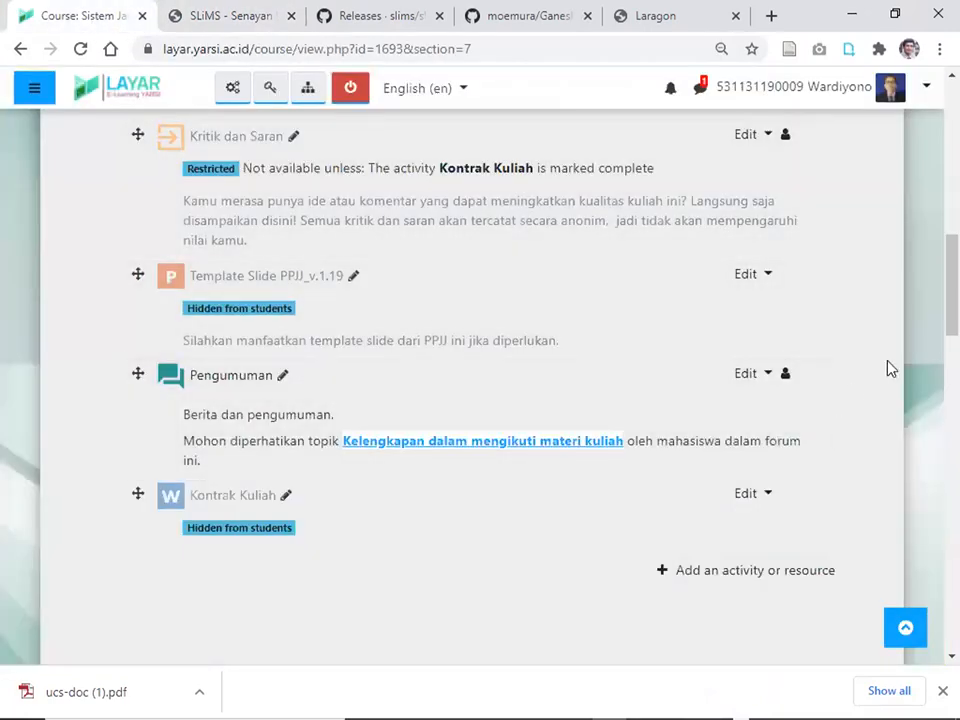
# Open the 'Praktik: kerjasama katalog induk pengguna SLiMS' page, dismiss the downloads bar, and open File Explorer.
pyautogui.moveTo(953, 322); pyautogui.dragTo(953, 457)
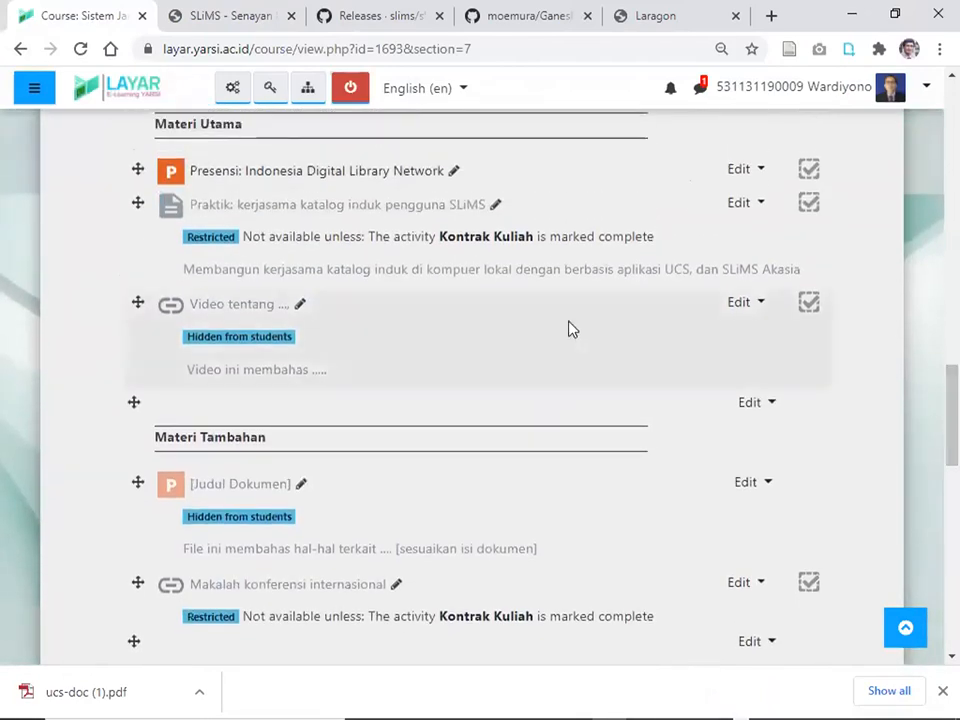
pyautogui.click(418, 208)
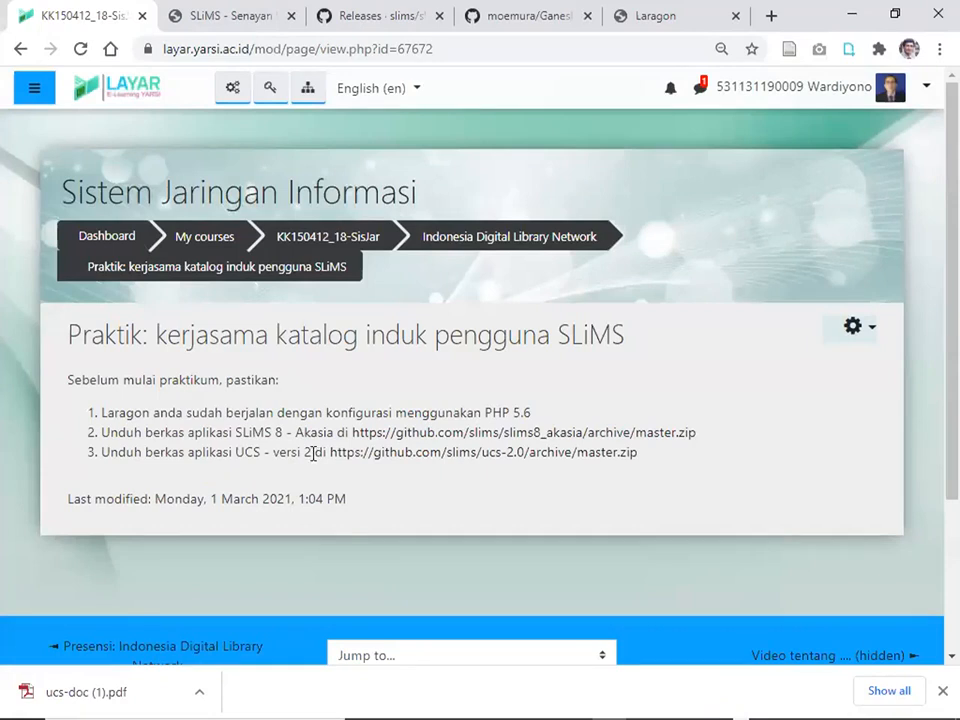
pyautogui.hotkey('alt', 'Tab')
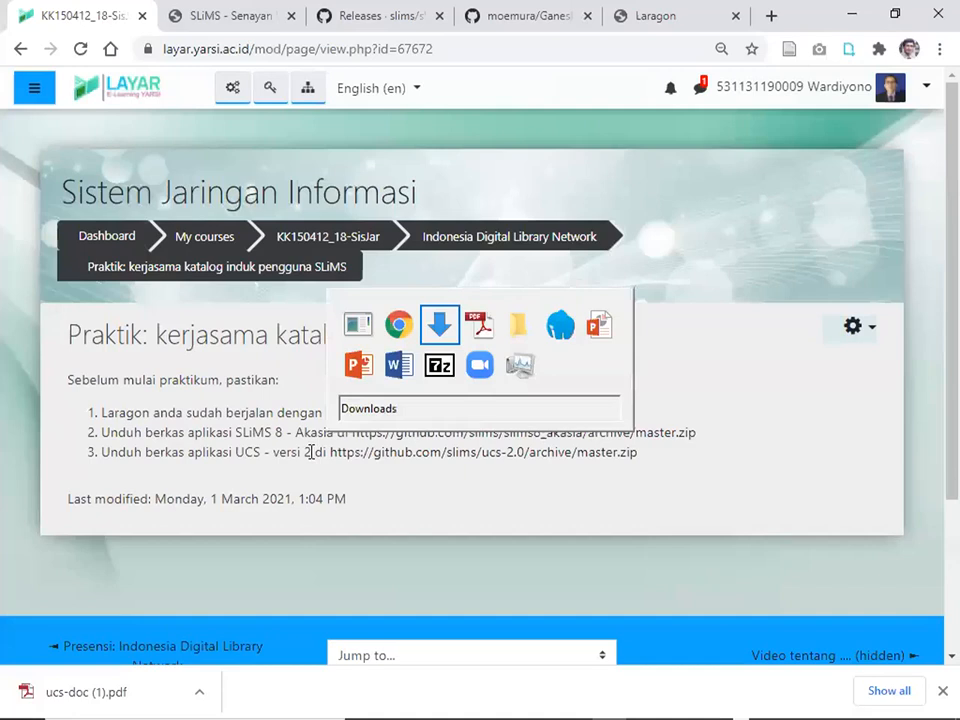
pyautogui.hotkey('alt', 'Tab')
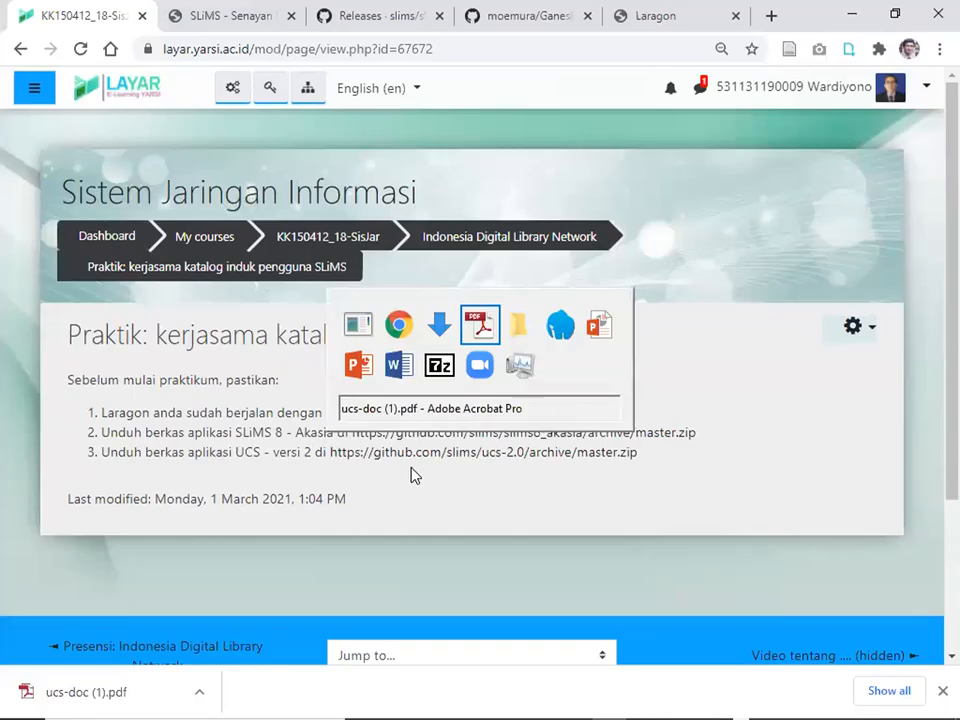
pyautogui.hotkey('alt', 'Tab')
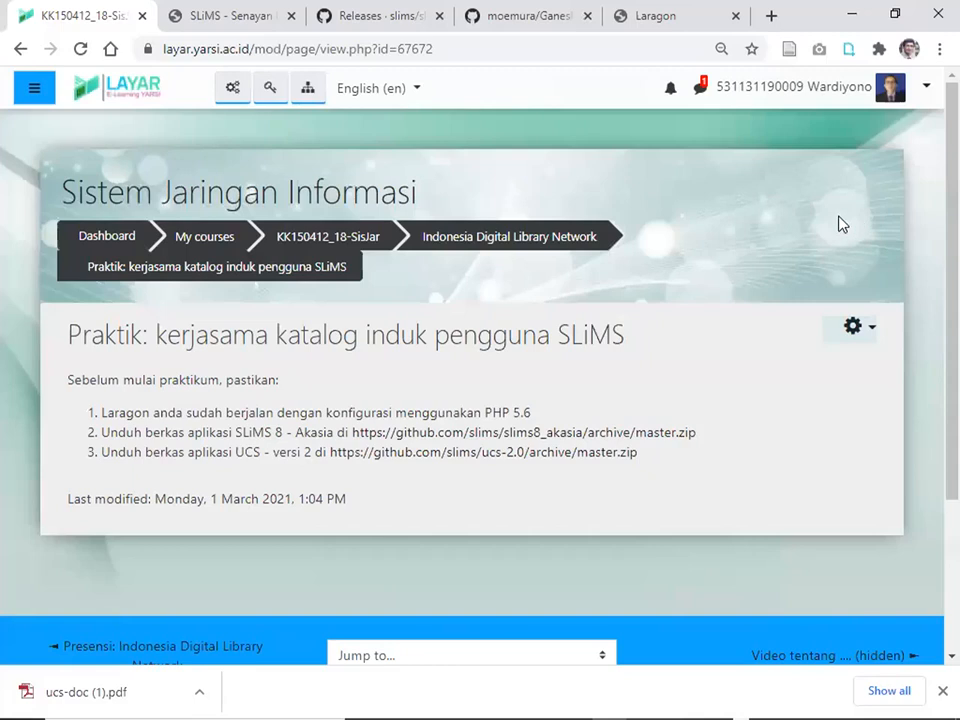
pyautogui.click(942, 691)
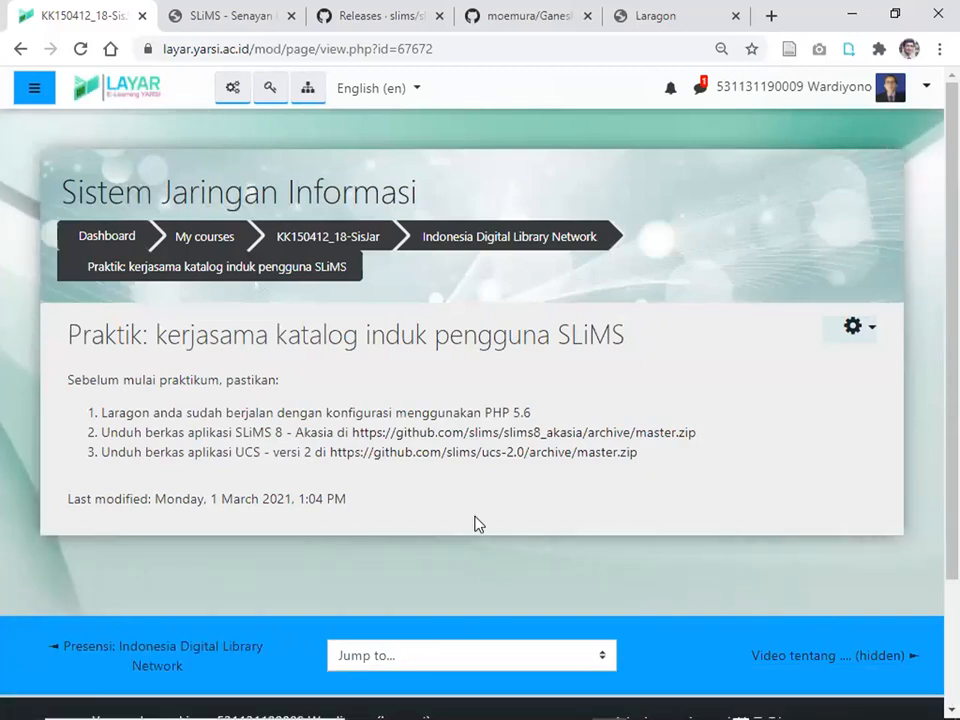
pyautogui.press('super+e')
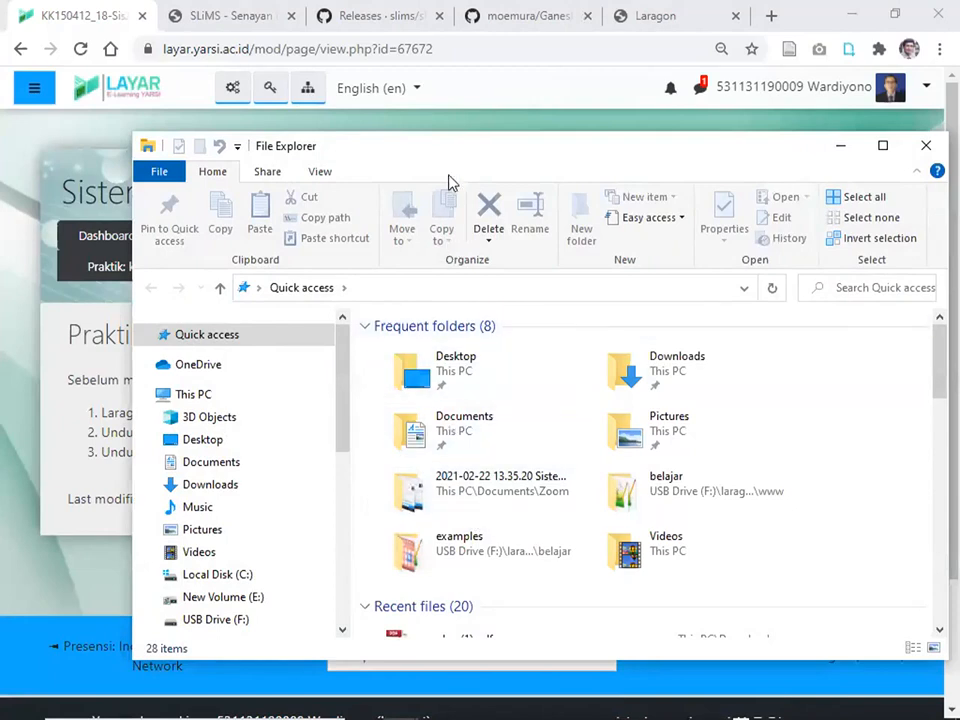
# Show the Downloads folder in File Explorer sorted by date modified, newest first.
pyautogui.moveTo(441, 145); pyautogui.dragTo(364, 92)
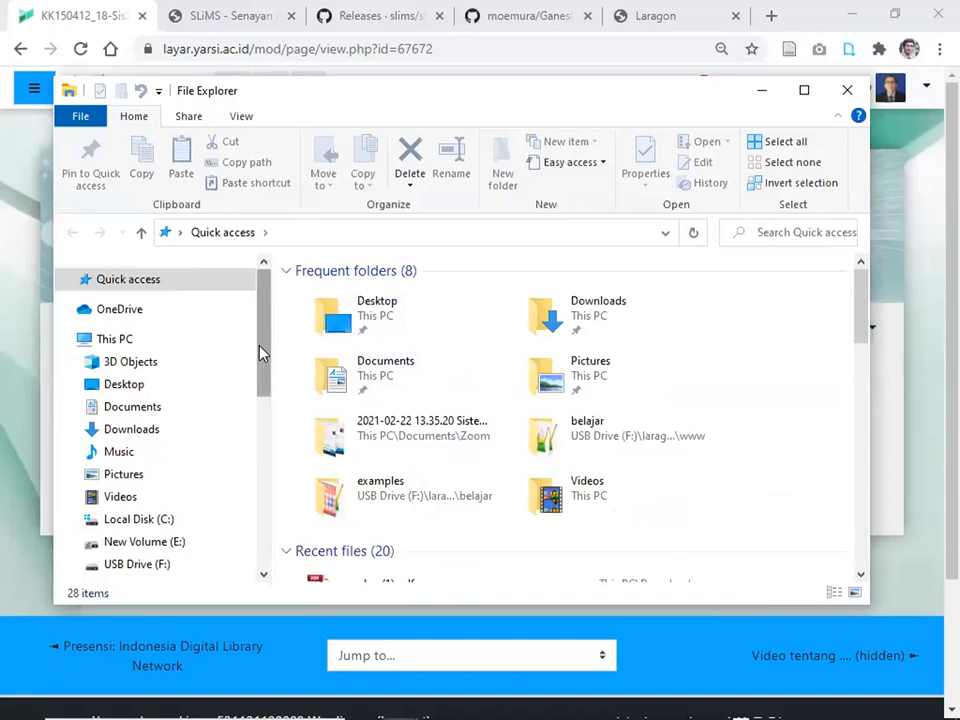
pyautogui.moveTo(262, 352); pyautogui.dragTo(230, 366)
pyautogui.click(140, 391)
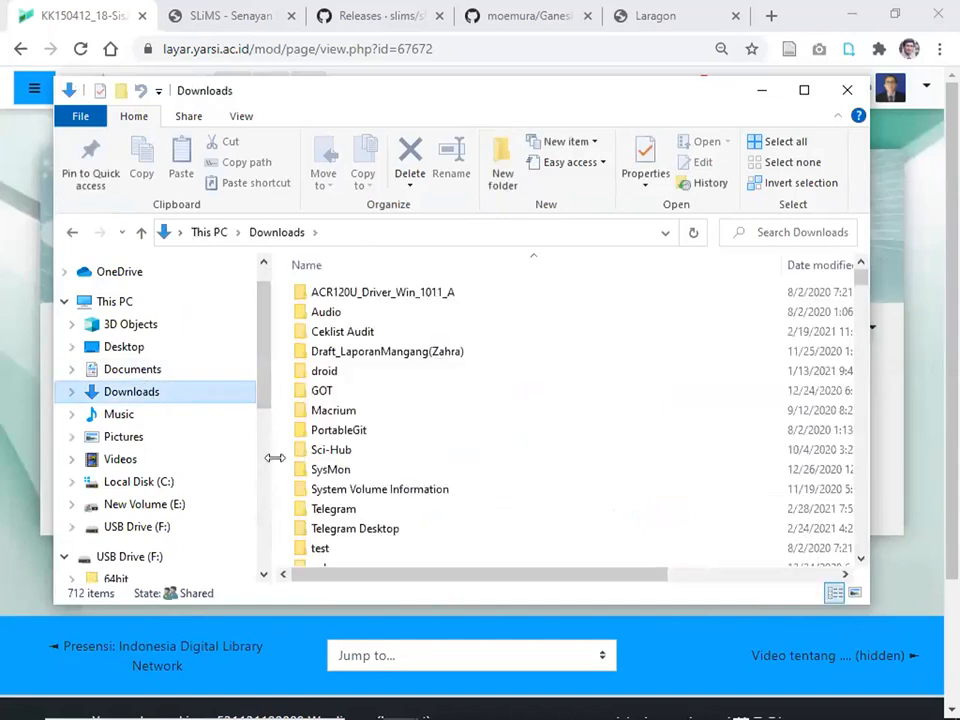
pyautogui.moveTo(859, 274)
pyautogui.mouseDown()
pyautogui.moveTo(857, 287)
pyautogui.moveTo(853, 266)
pyautogui.mouseUp()
pyautogui.click(790, 266)
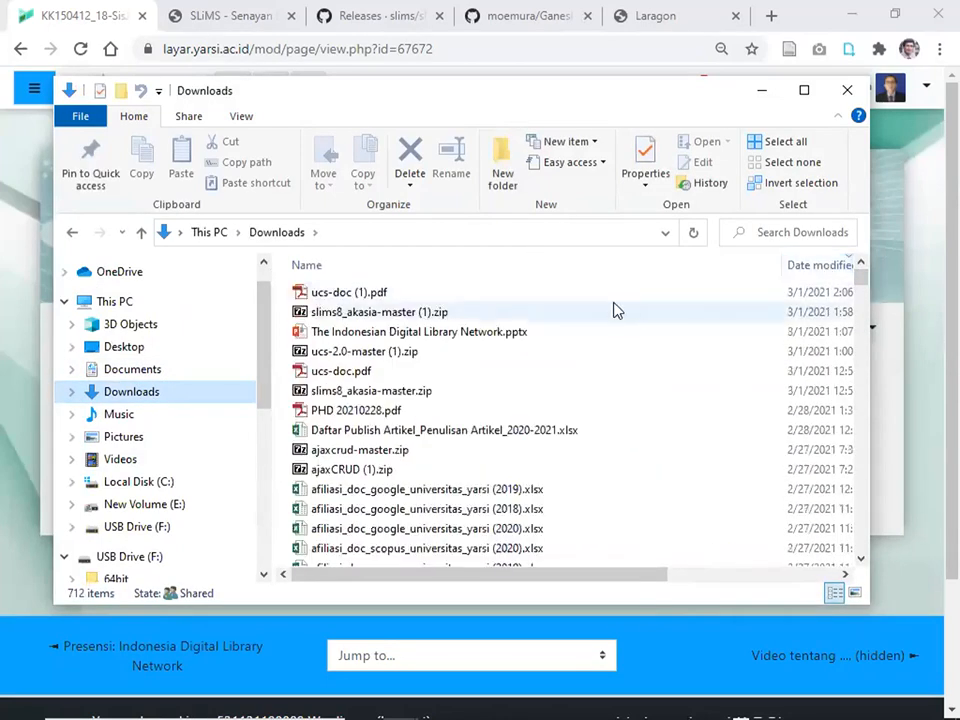
# Open slims8_akasia-master.zip through the 7-Zip > Open archive context menu.
pyautogui.click(361, 396)
pyautogui.rightClick(361, 398)
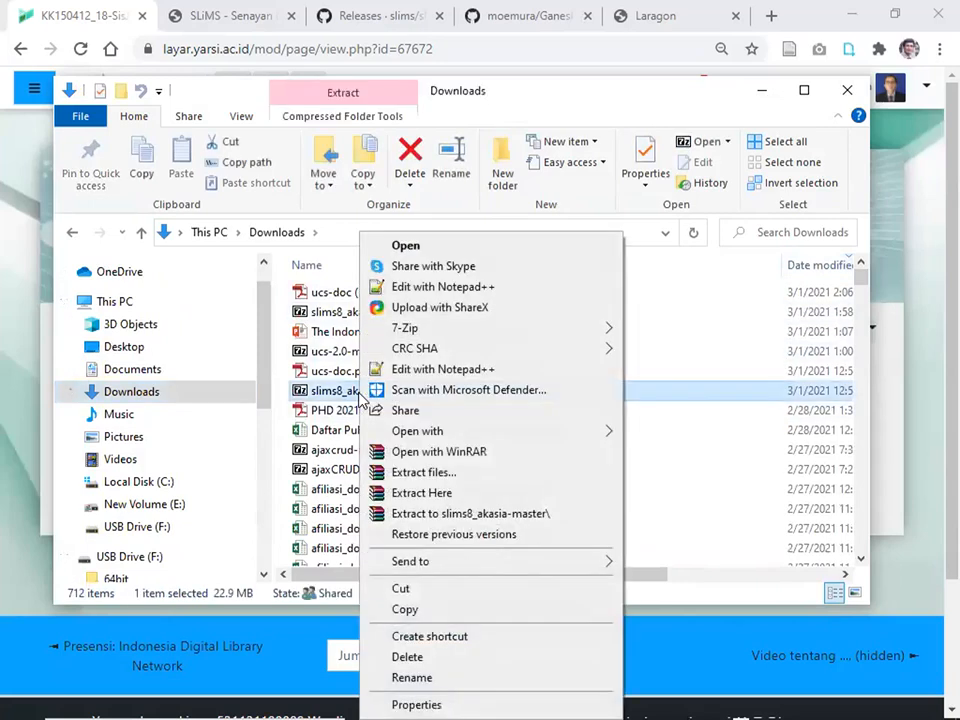
pyautogui.moveTo(416, 436)
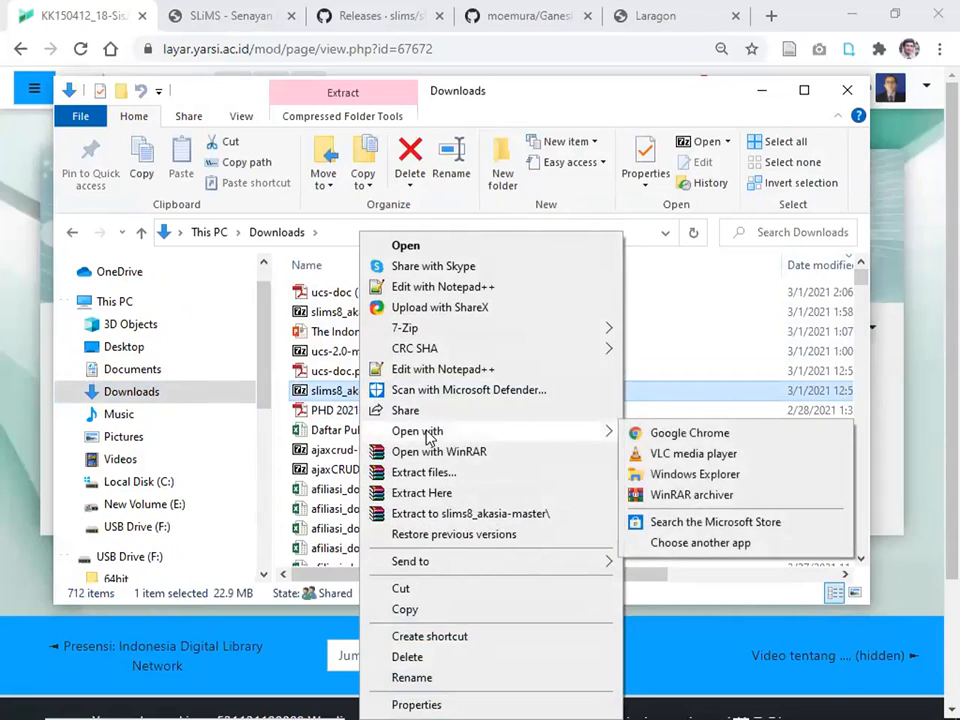
pyautogui.moveTo(439, 328)
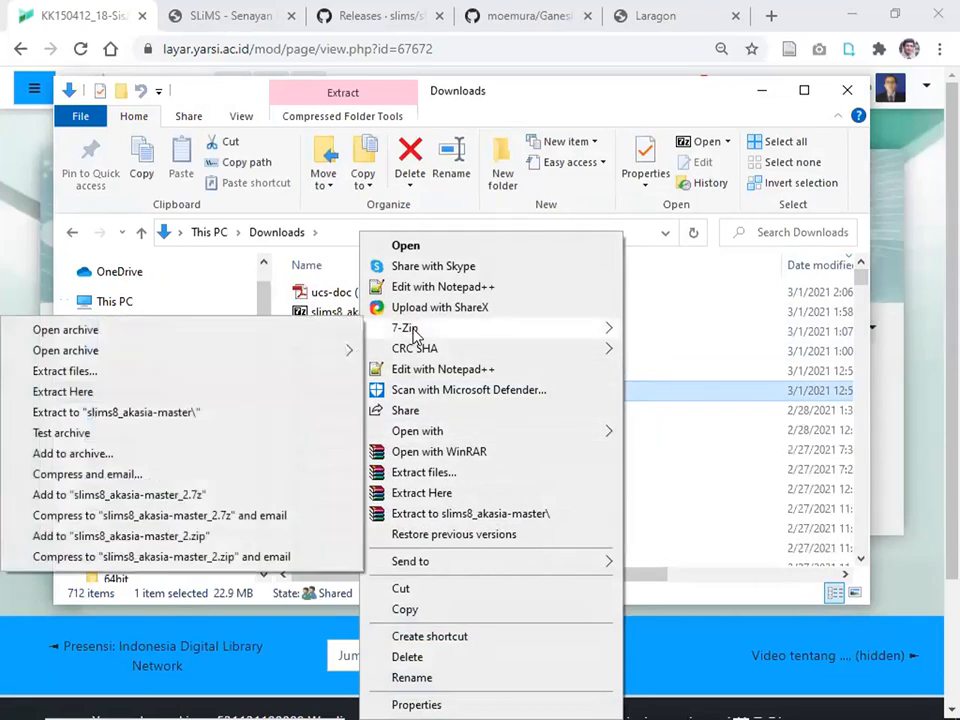
# Extract the slims8_akasia-master folder into F:\laragon\www\ and return to the Downloads window.
pyautogui.click(84, 331)
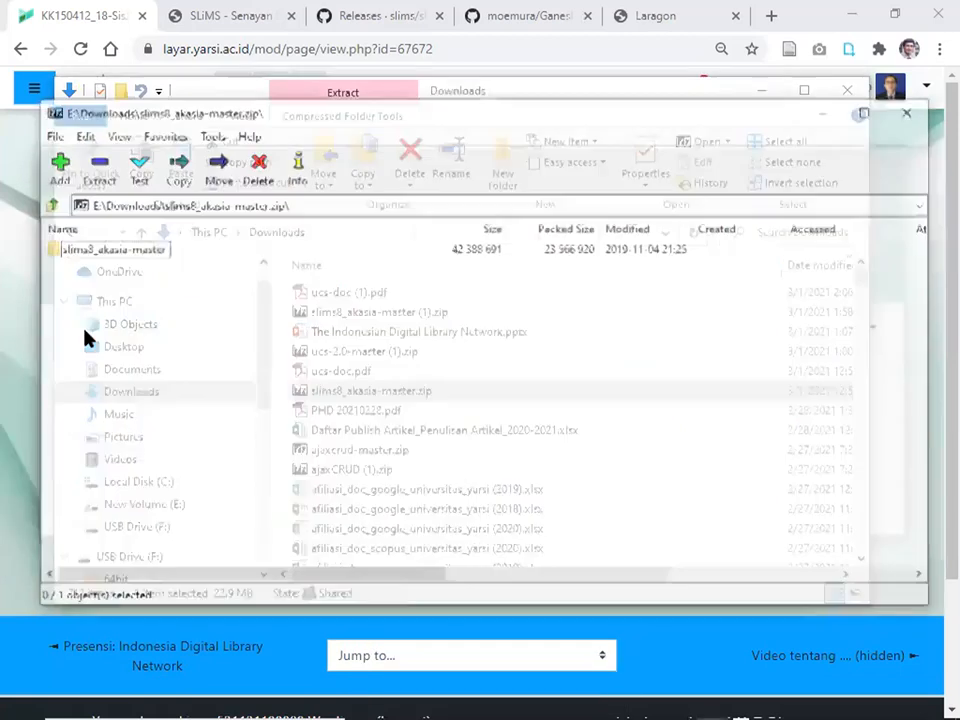
pyautogui.click(124, 252)
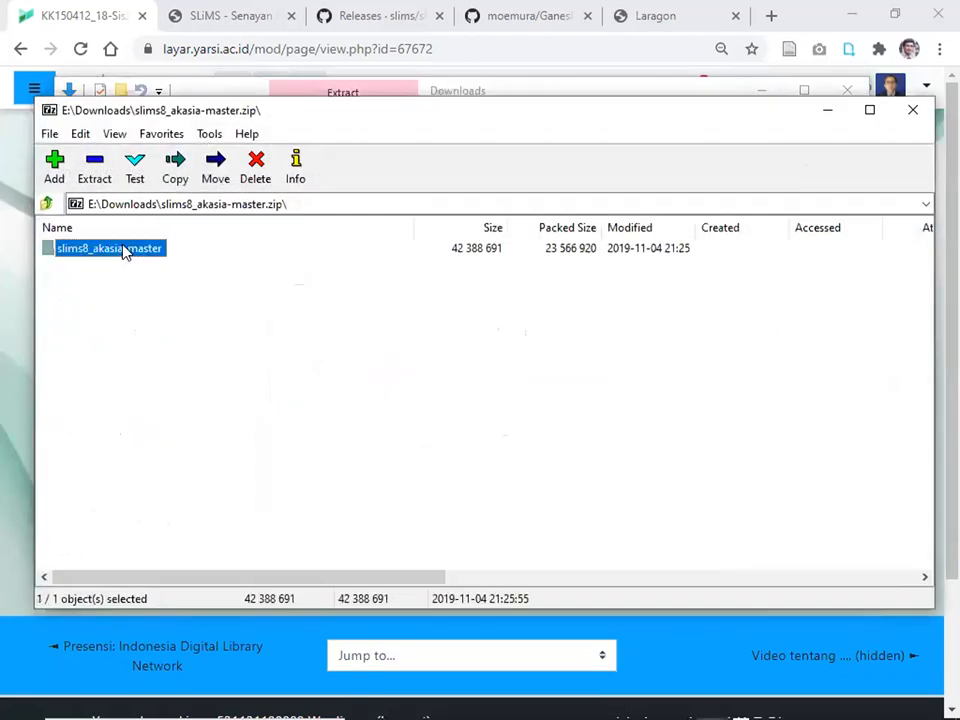
pyautogui.click(94, 168)
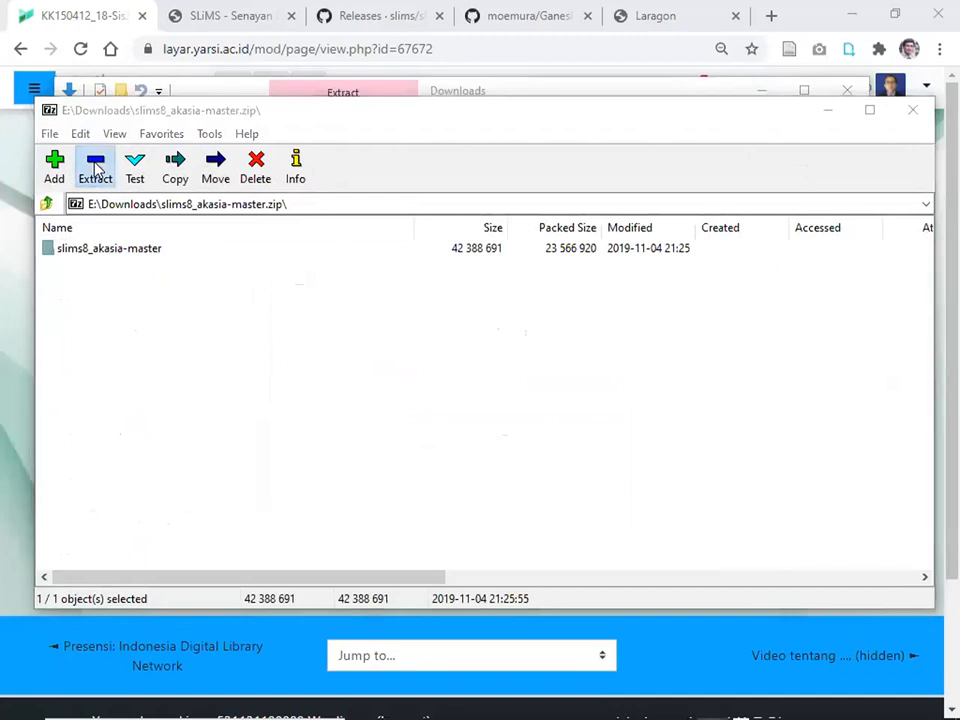
pyautogui.click(659, 291)
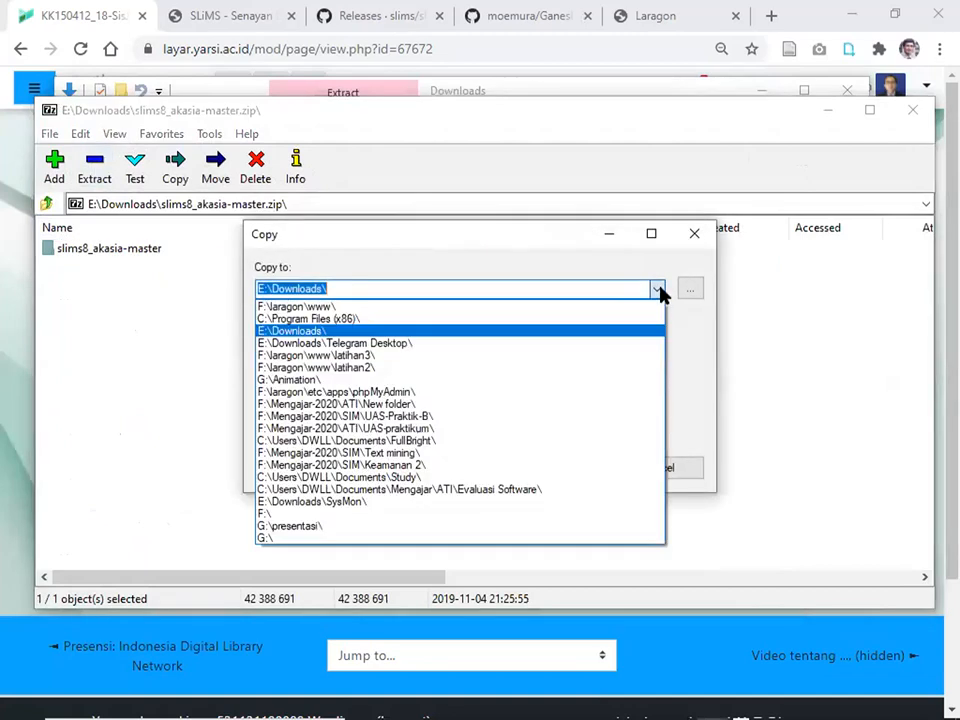
pyautogui.click(505, 308)
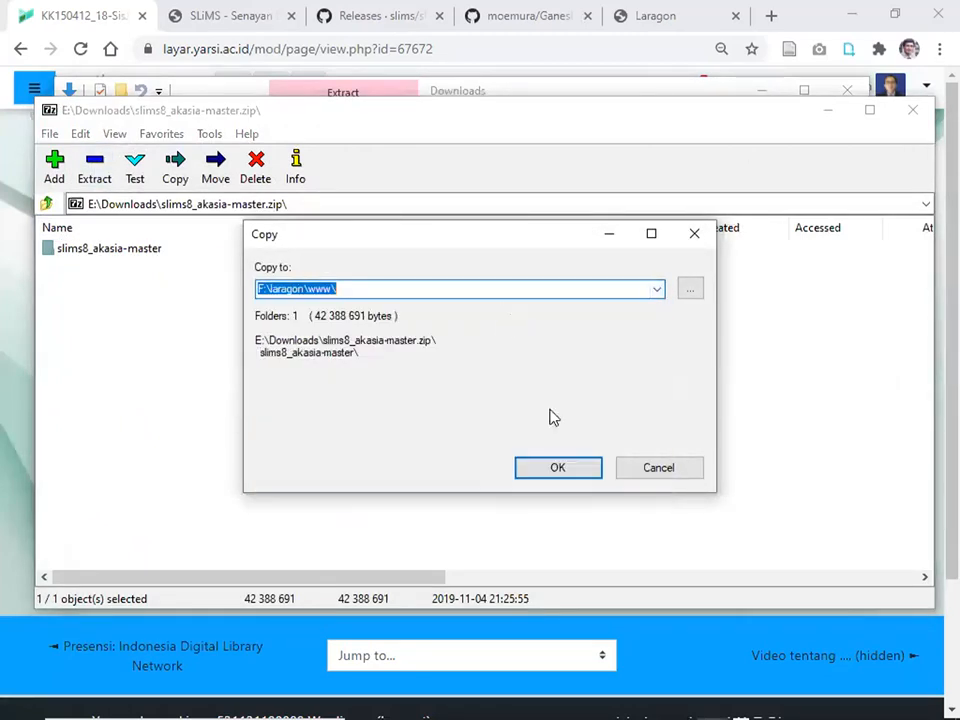
pyautogui.click(558, 467)
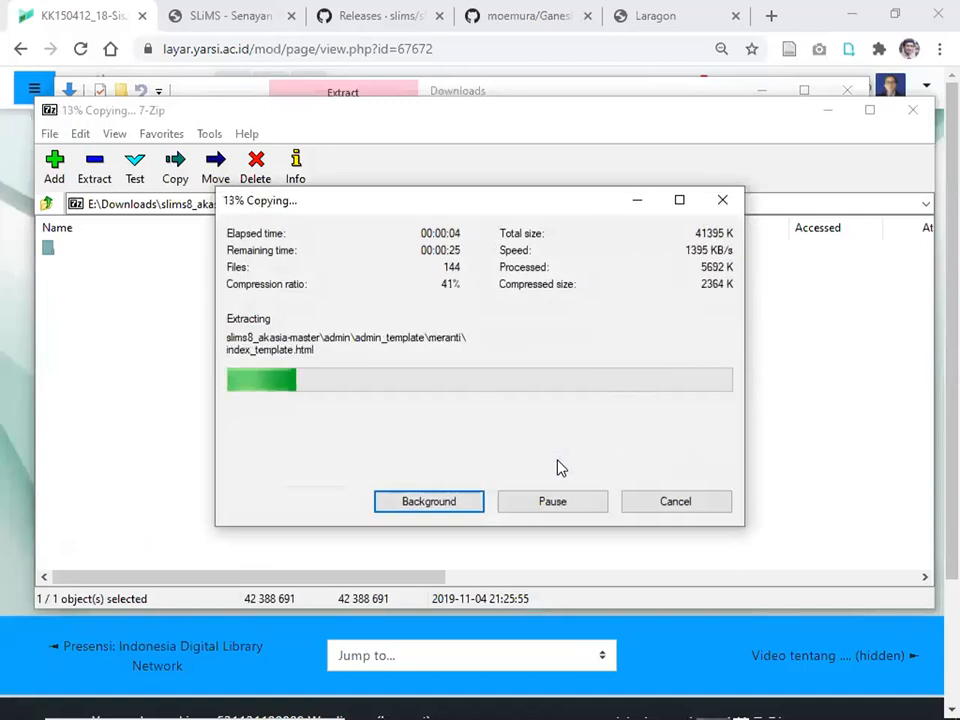
pyautogui.hotkey('alt', 'Tab')
pyautogui.hotkey('alt', 'Tab')
pyautogui.hotkey('alt', 'Tab')
pyautogui.hotkey('alt', 'Tab')
pyautogui.hotkey('alt', 'Tab')
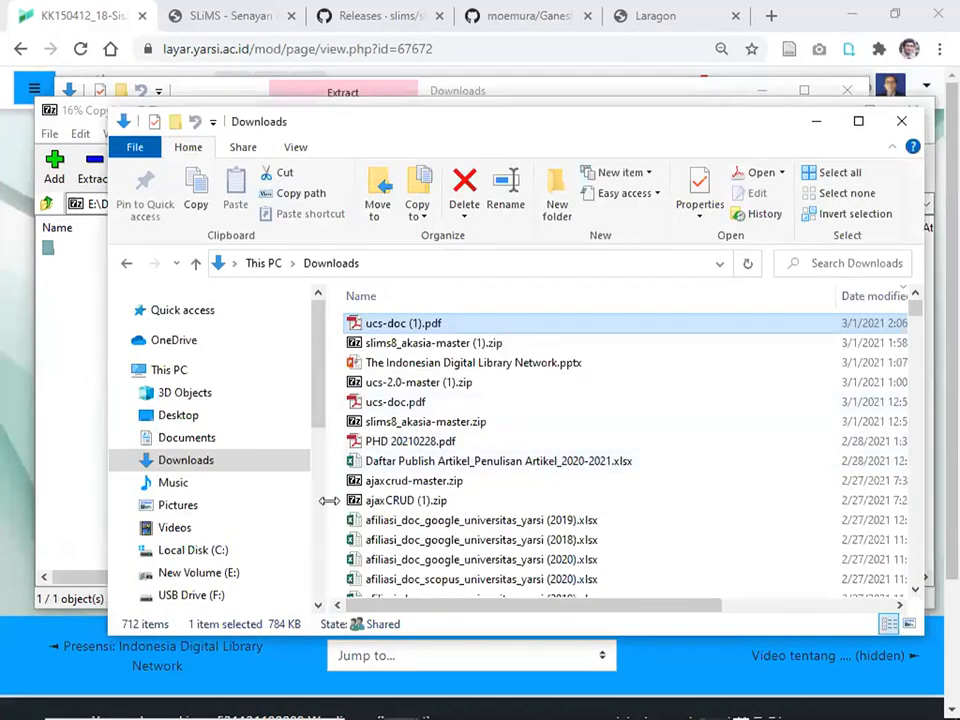
# Browse to USB Drive (F:) > laragon > www to confirm slims8_akasia-master appears.
pyautogui.click(191, 595)
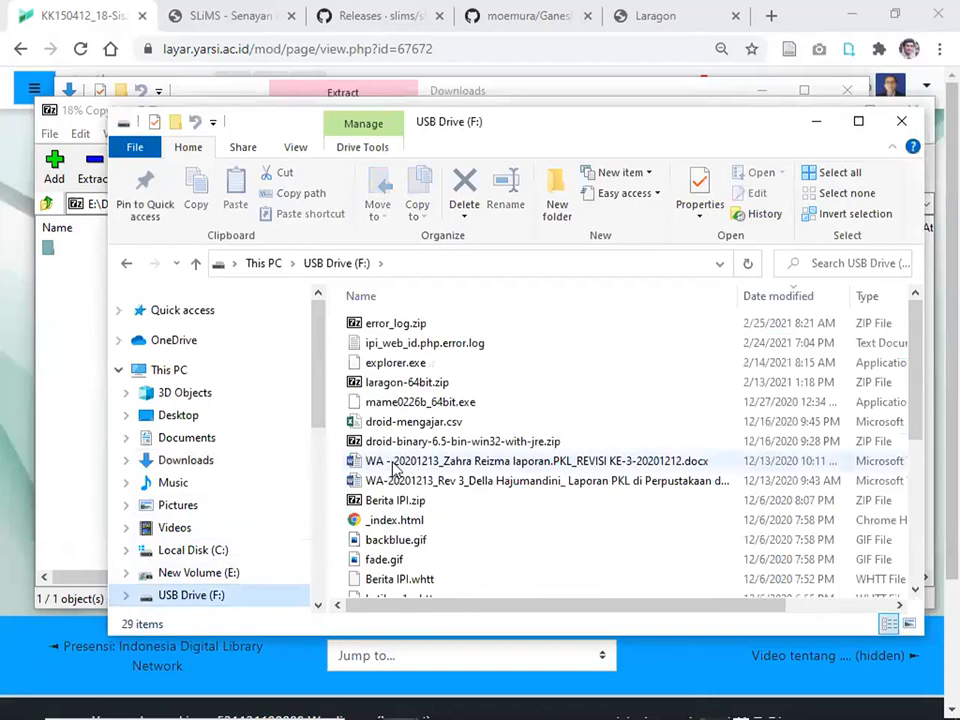
pyautogui.moveTo(917, 377); pyautogui.dragTo(917, 523)
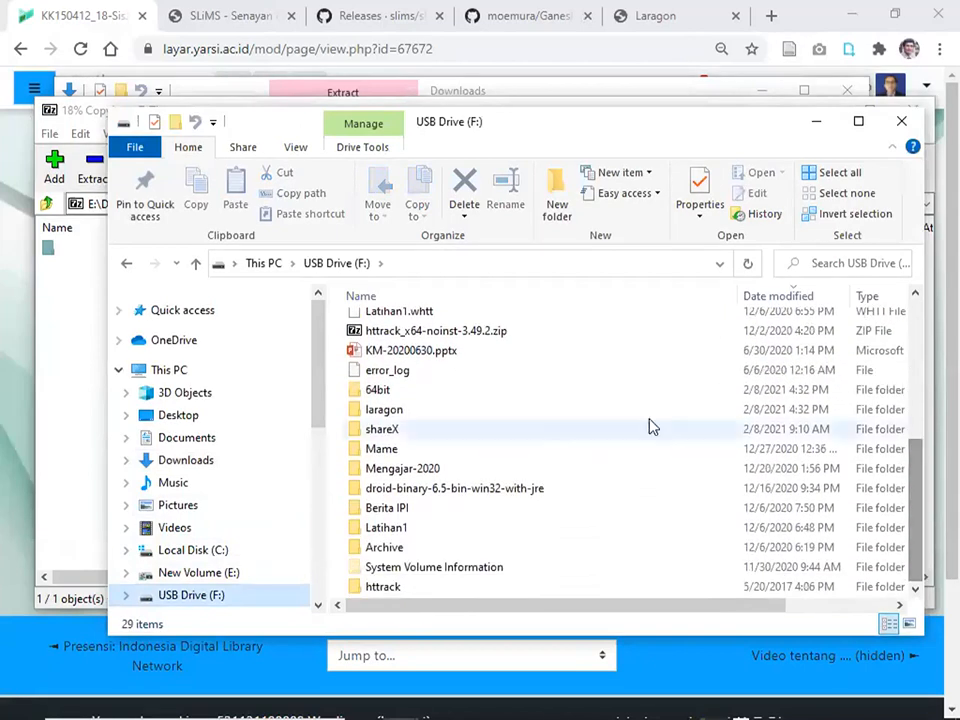
pyautogui.click(367, 411)
pyautogui.doubleClick(367, 411)
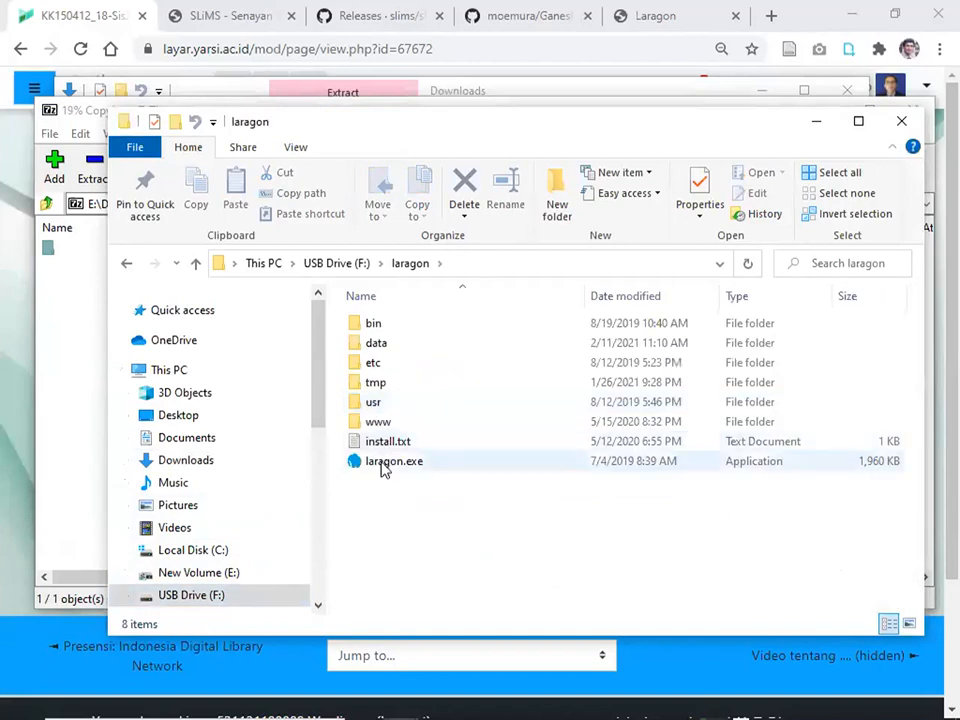
pyautogui.click(377, 423)
pyautogui.doubleClick(377, 423)
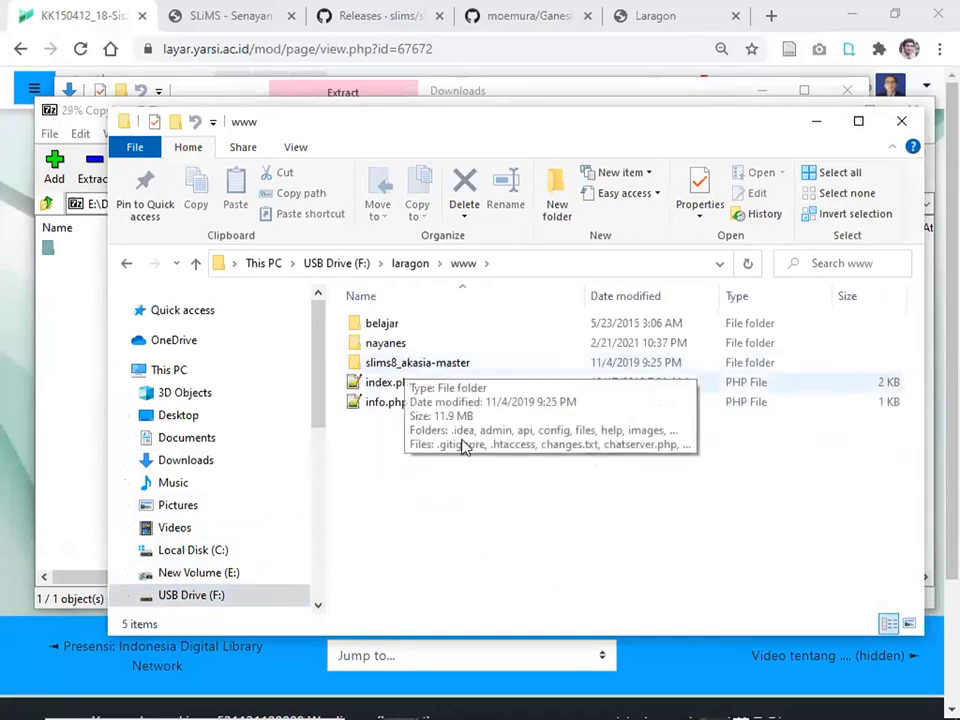
pyautogui.moveTo(748, 696)
pyautogui.moveTo(711, 701)
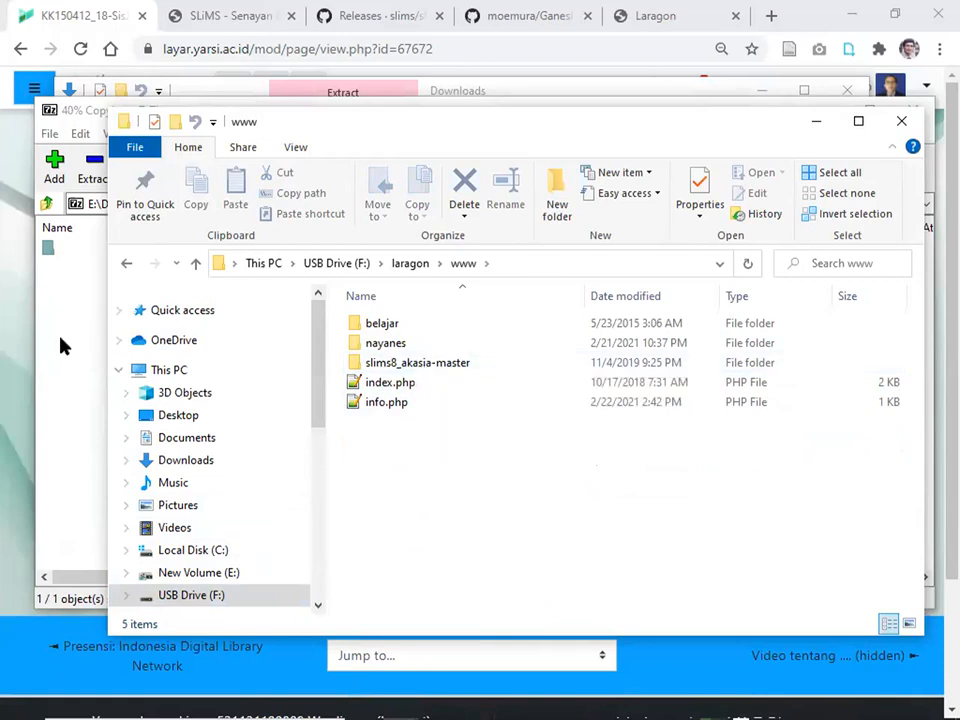
# Back in Downloads, open ucs-2.0-master (1).zip as an archive in 7-Zip.
pyautogui.hotkey('alt', 'Tab')
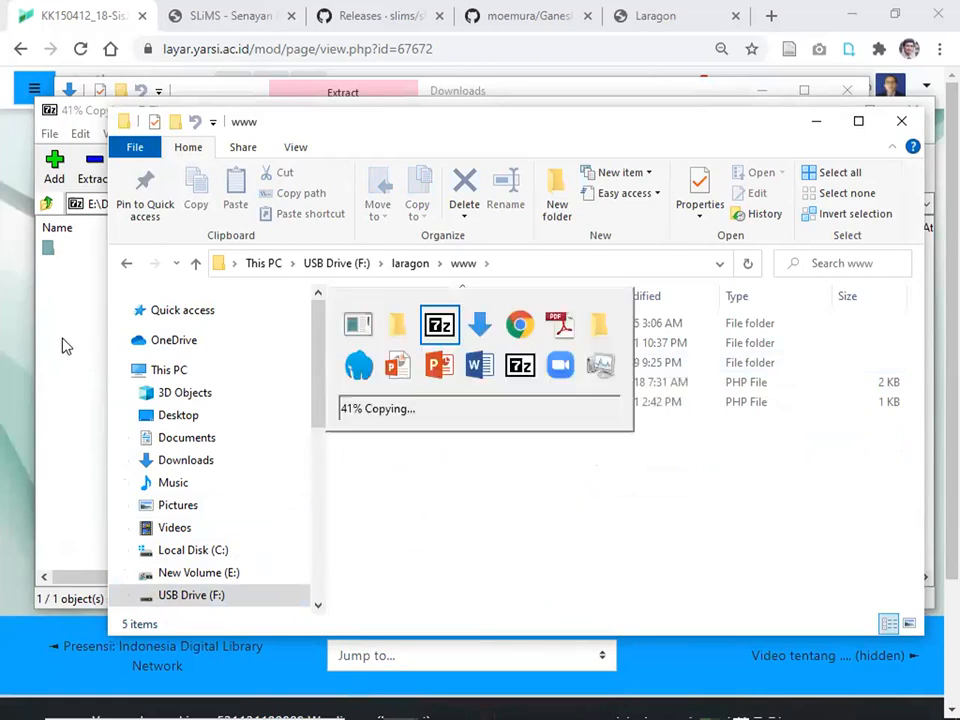
pyautogui.hotkey('alt', 'Tab')
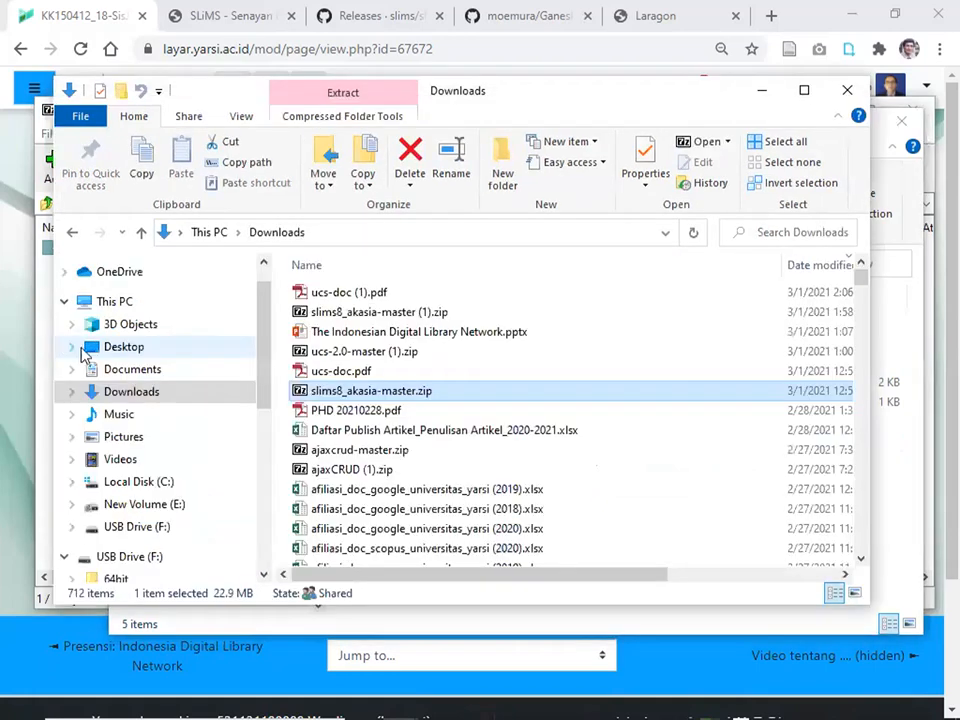
pyautogui.rightClick(360, 354)
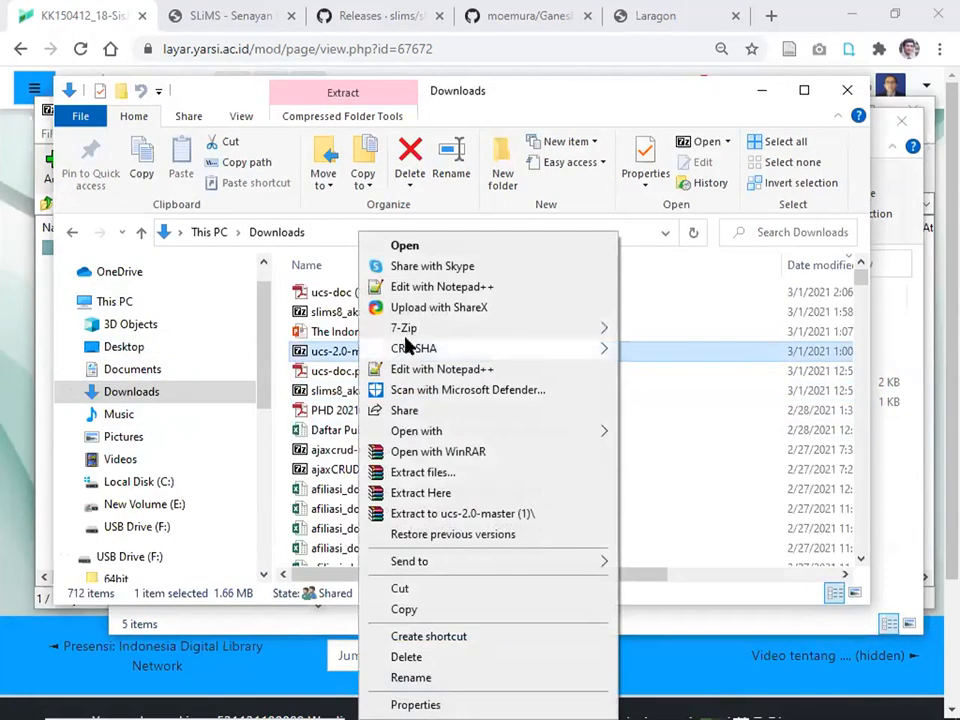
pyautogui.moveTo(407, 330)
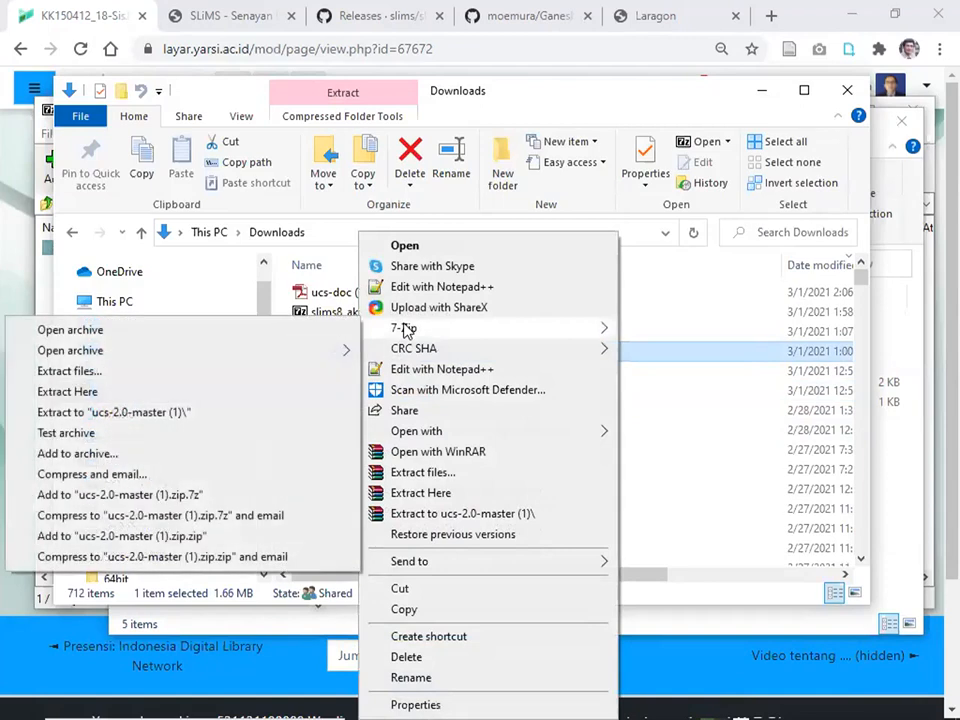
pyautogui.click(253, 330)
# Extract the ucs-2.0-master folder from the archive into F:\laragon\www\.
pyautogui.click(100, 250)
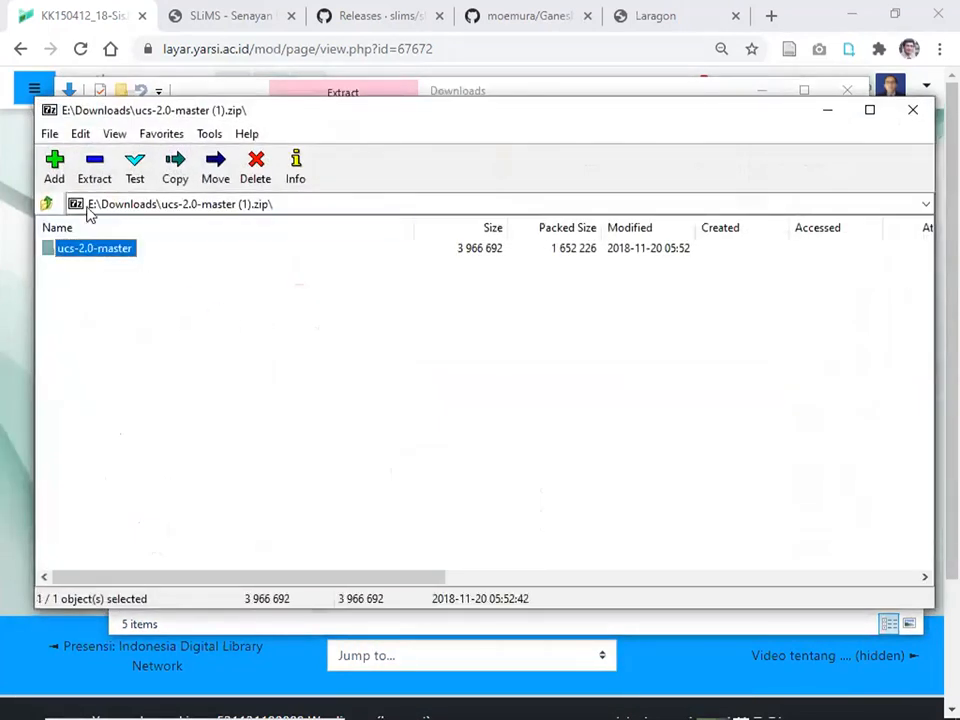
pyautogui.click(88, 174)
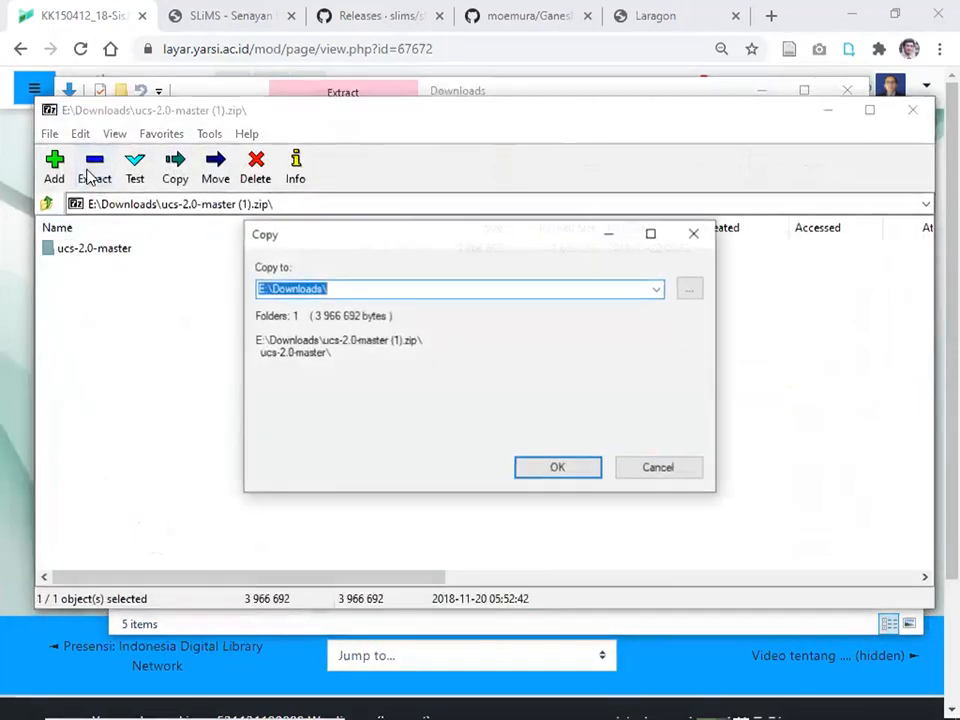
pyautogui.click(656, 289)
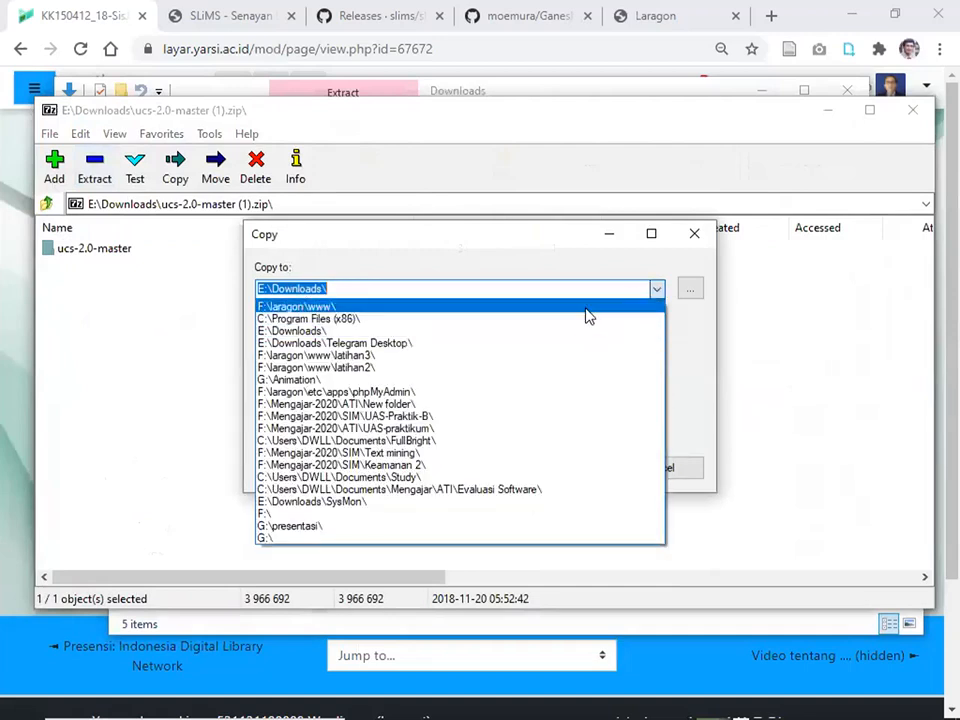
pyautogui.click(588, 307)
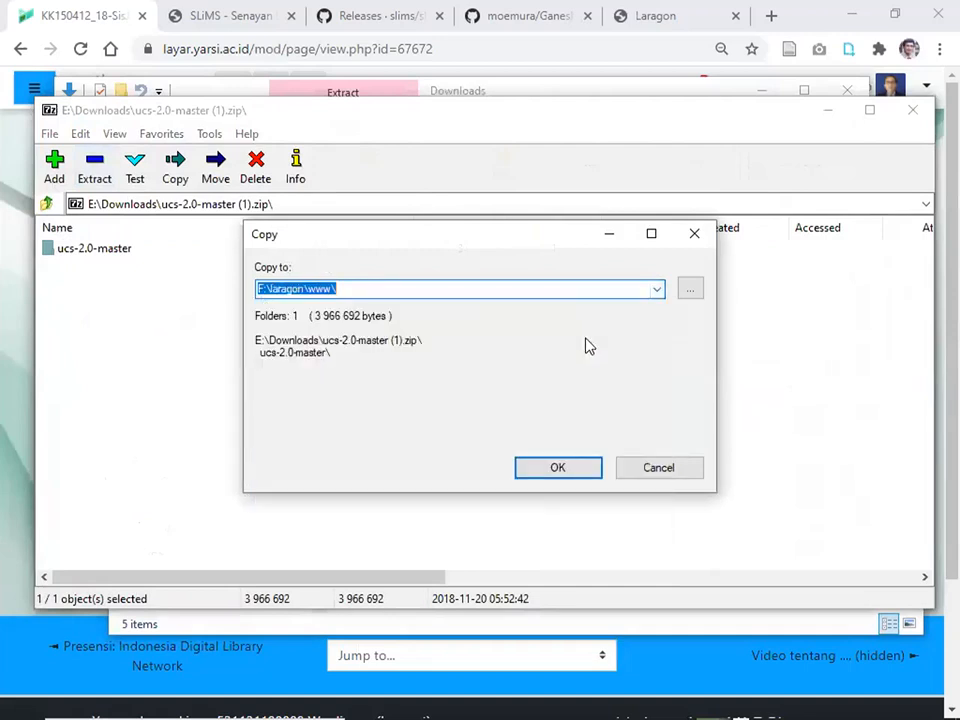
pyautogui.click(582, 476)
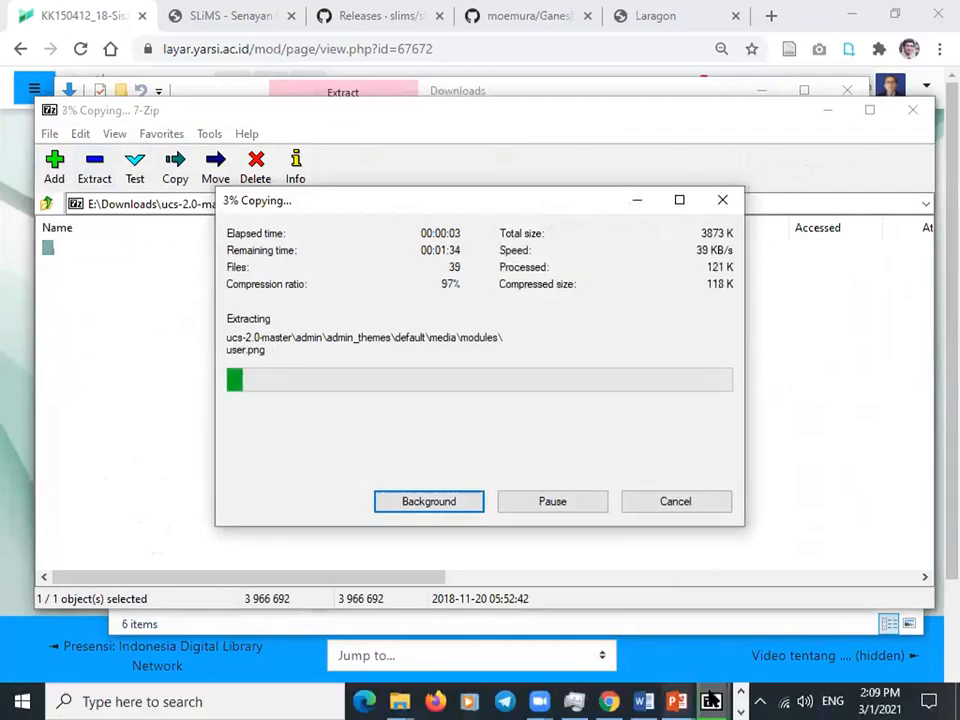
# Check the extraction progress of the slims8 and ucs-2.0-master 7-Zip windows.
pyautogui.click(713, 701)
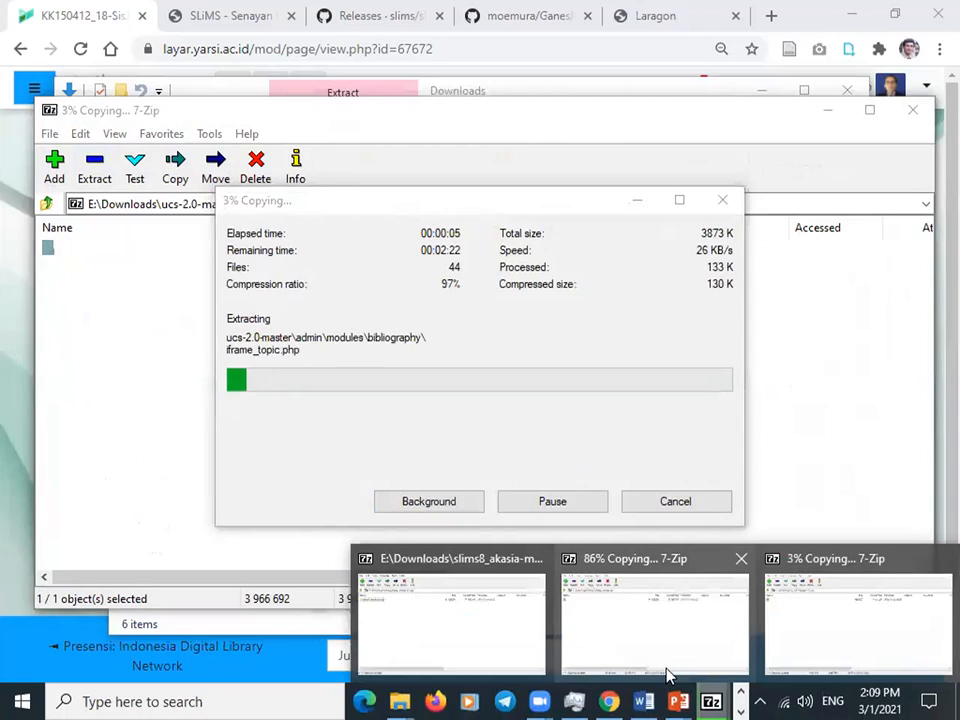
pyautogui.click(463, 624)
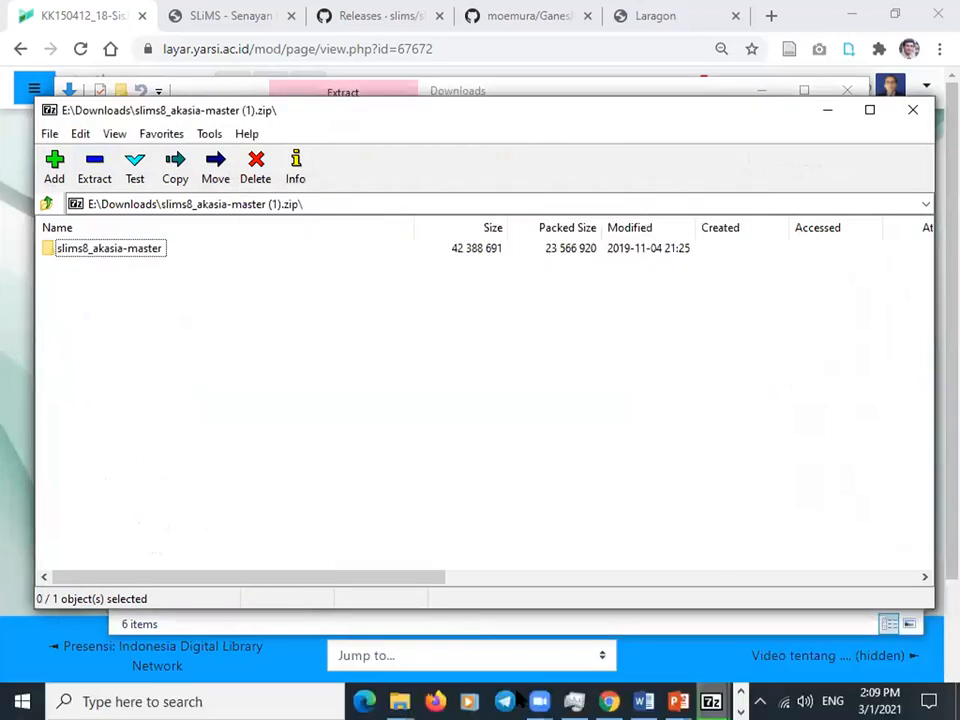
pyautogui.click(711, 701)
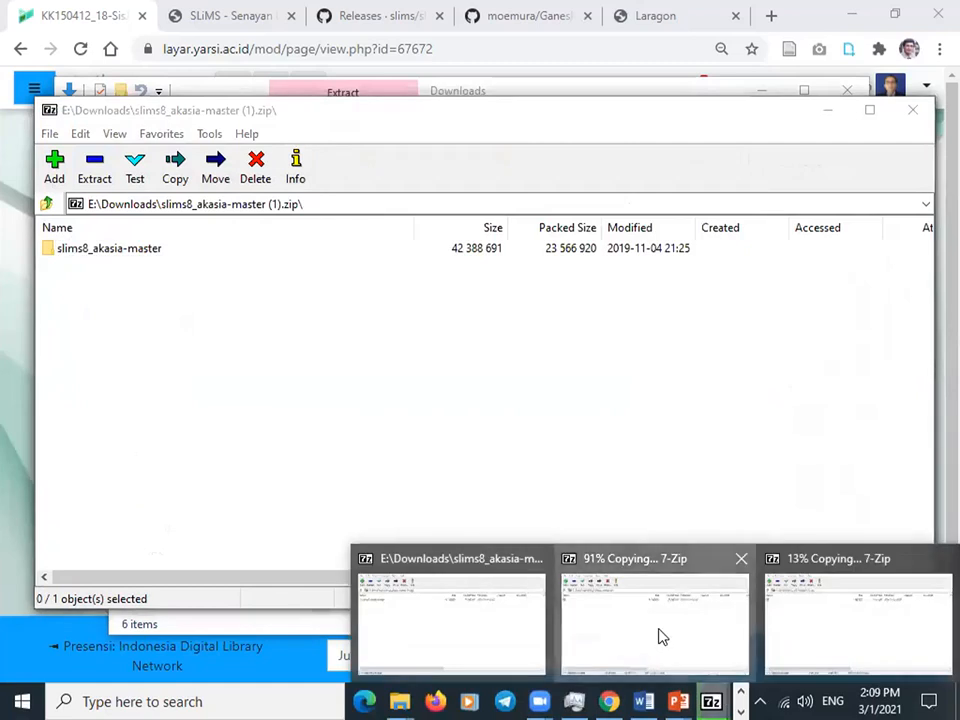
pyautogui.click(660, 636)
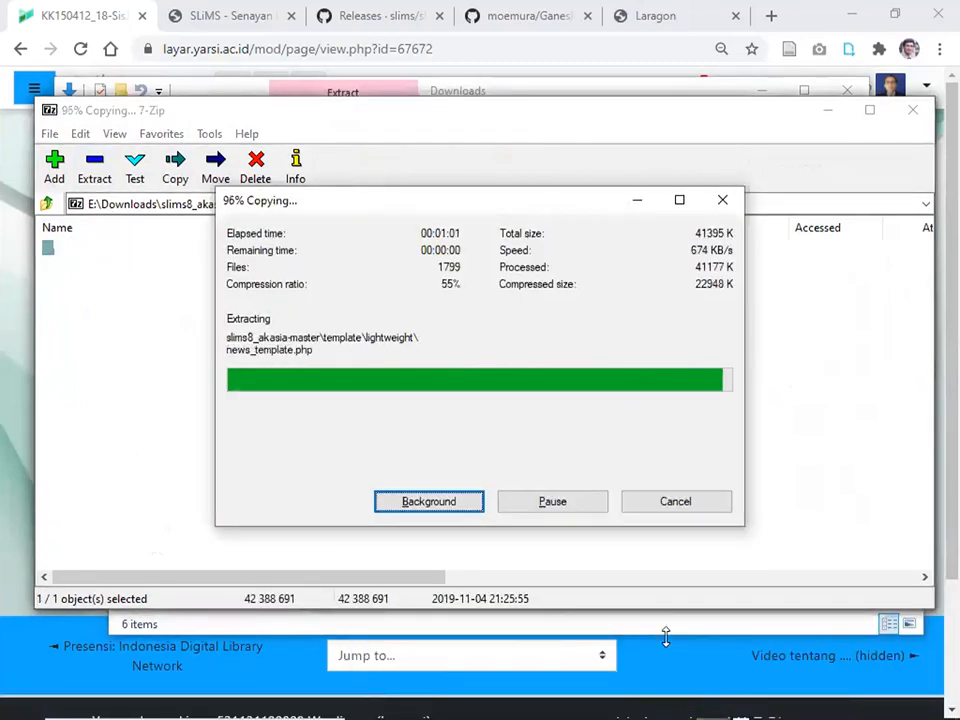
pyautogui.moveTo(711, 700)
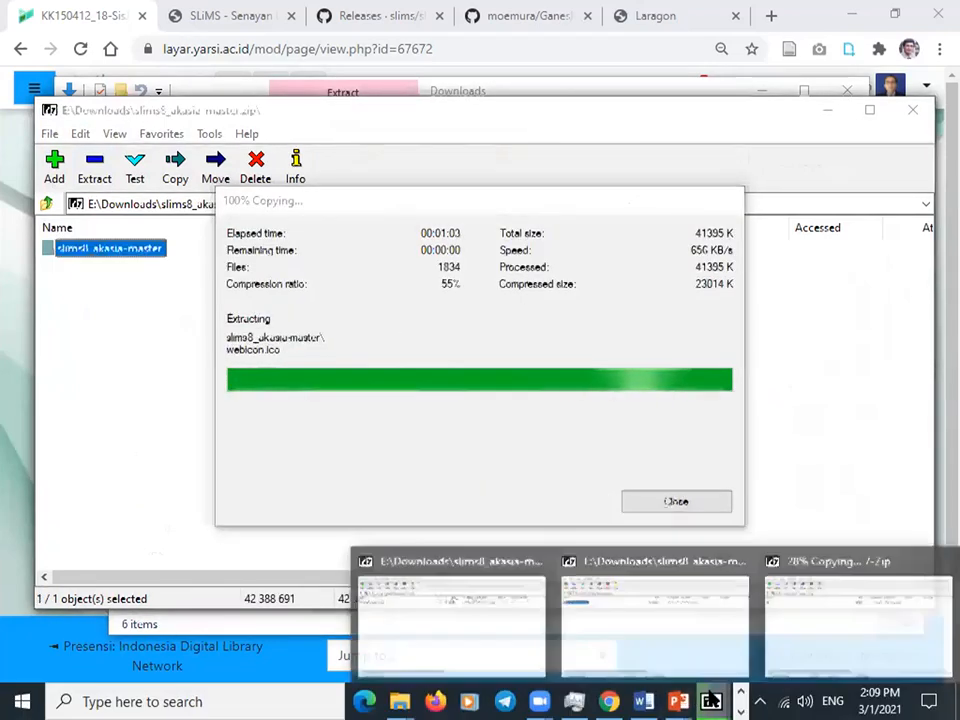
pyautogui.click(827, 660)
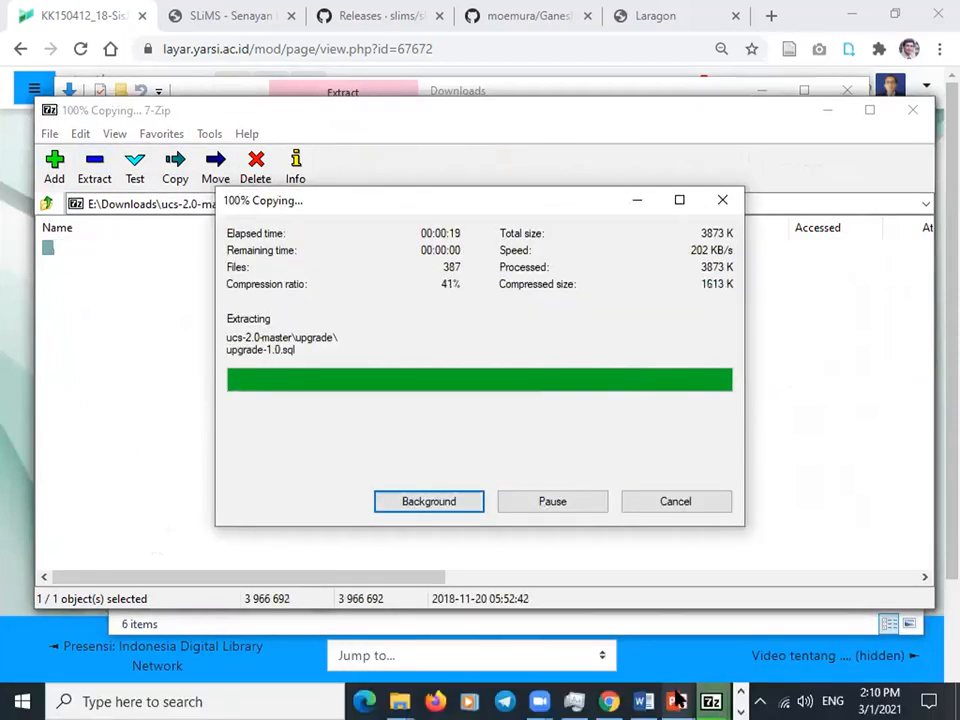
pyautogui.moveTo(711, 700)
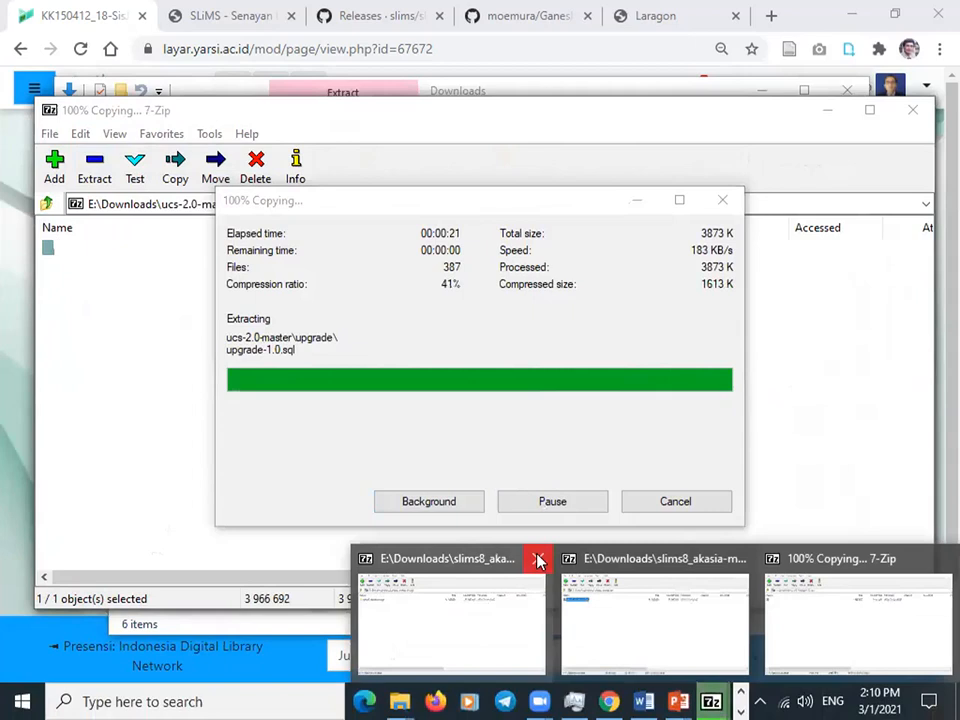
# Close the slims8 and ucs-2.0-master archive windows and return to the www folder.
pyautogui.click(537, 560)
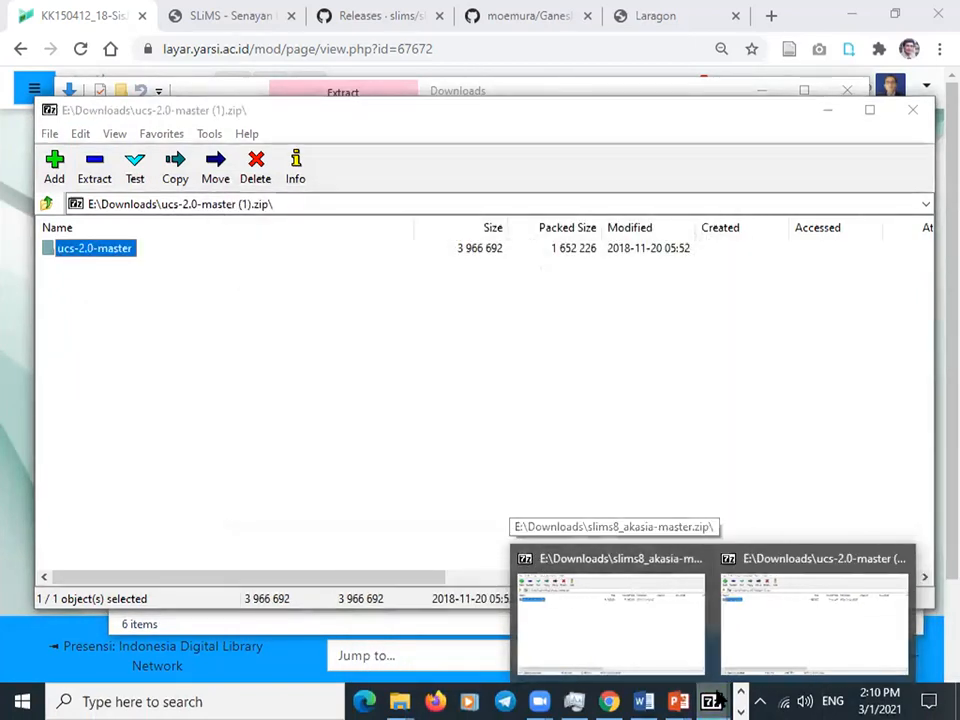
pyautogui.moveTo(711, 700)
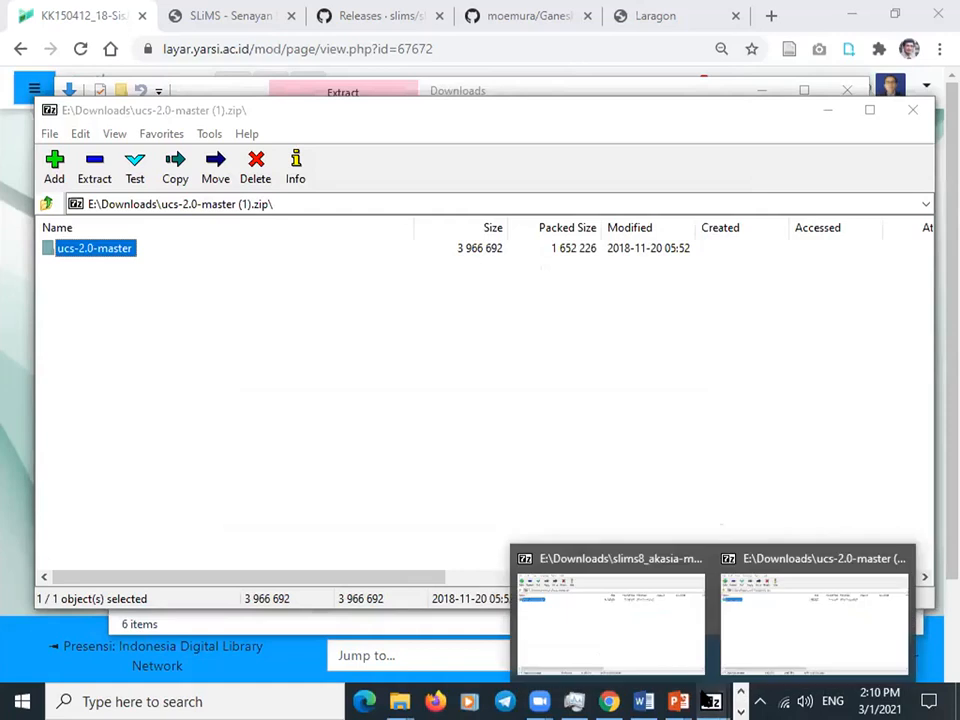
pyautogui.click(697, 560)
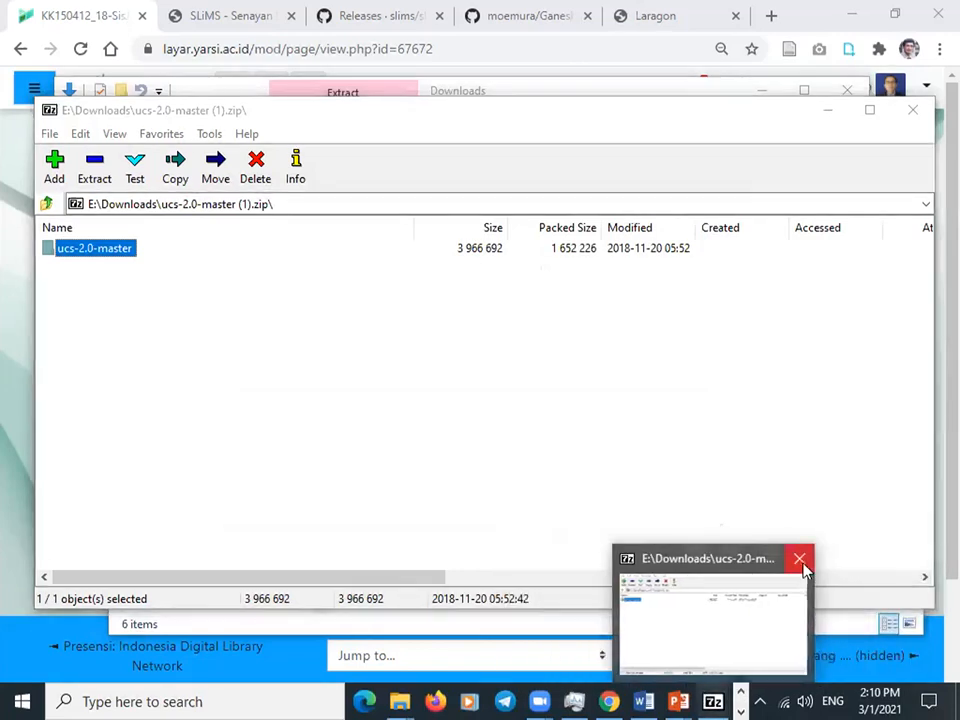
pyautogui.click(801, 563)
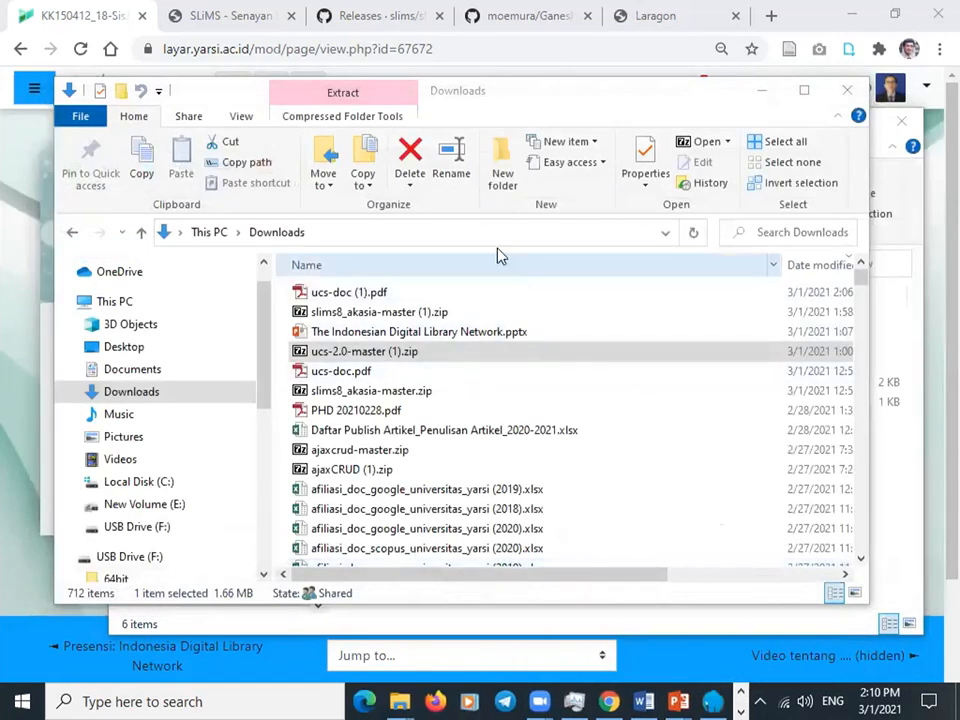
pyautogui.click(268, 630)
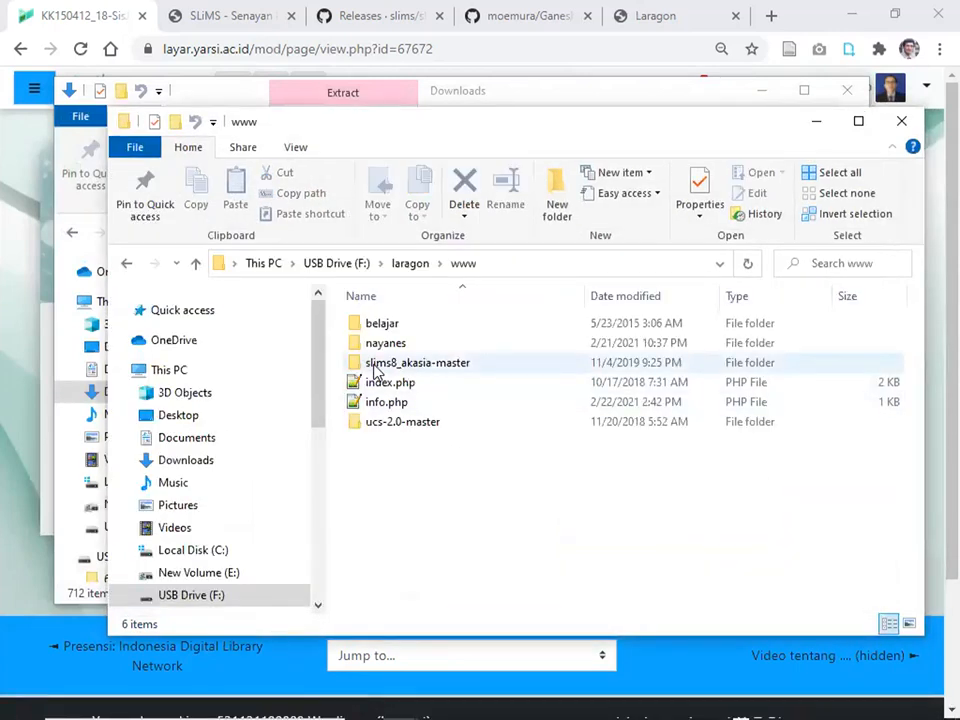
# Rename the slims8_akasia-master folder to slims8.
pyautogui.click(449, 370)
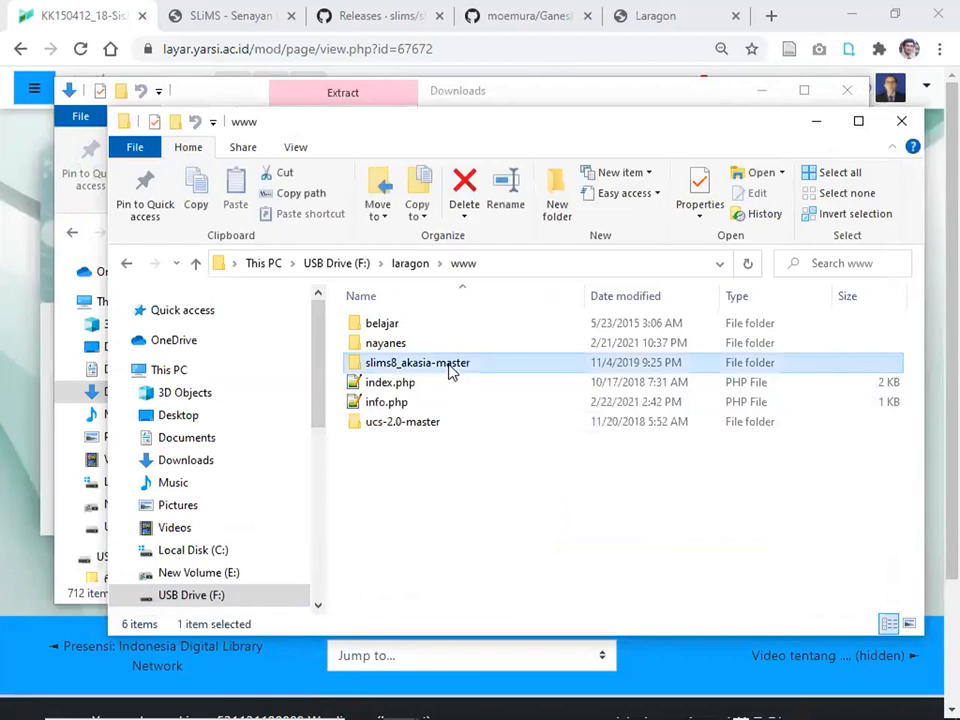
pyautogui.press('F2')
pyautogui.press('Home')
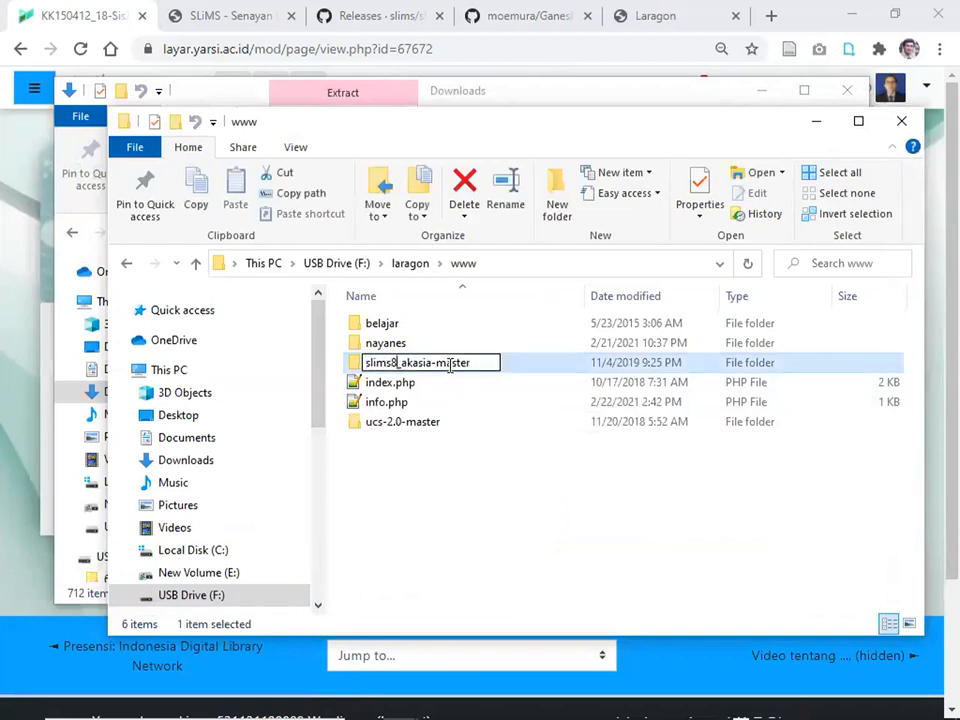
pyautogui.hotkey('shift', 'End')
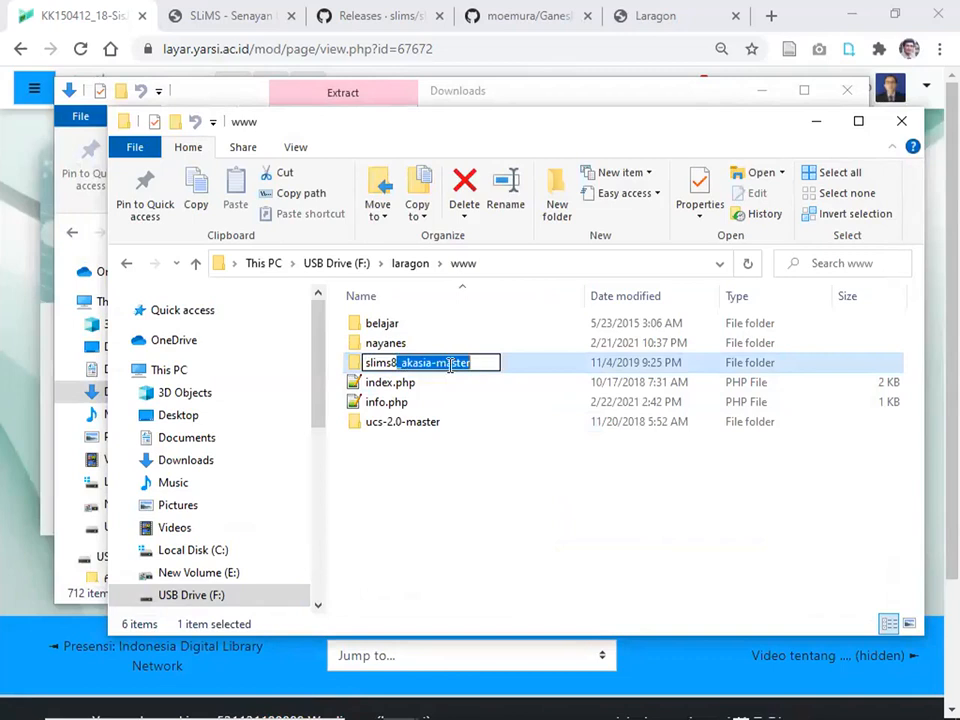
pyautogui.press('Delete')
pyautogui.press('Return')
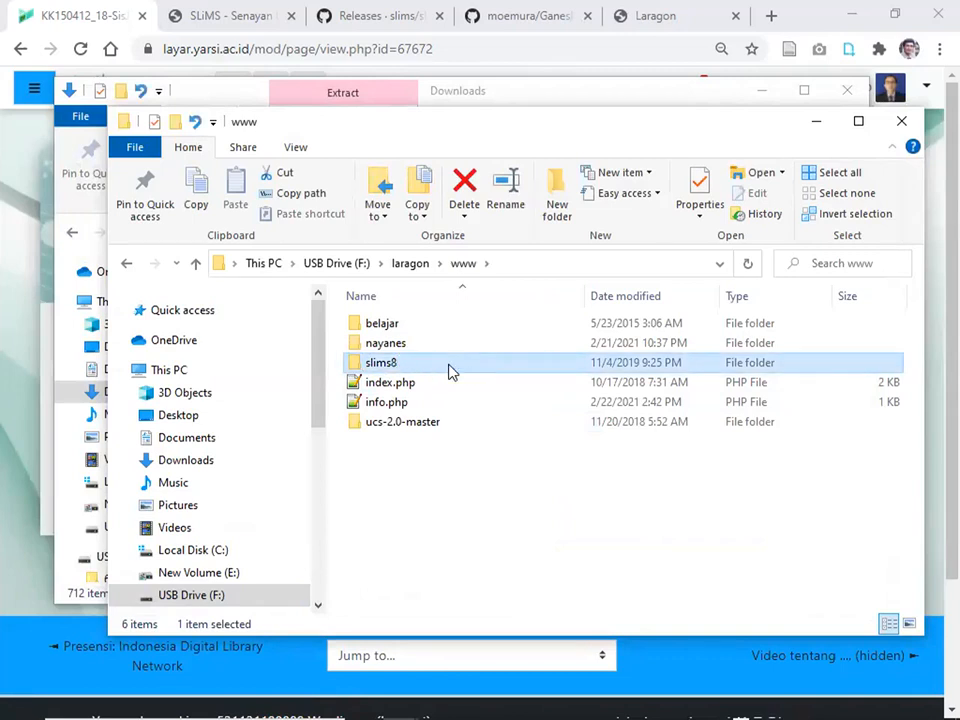
# Rename the ucs-2.0-master folder to ucs.
pyautogui.press('Down')
pyautogui.press('Down')
pyautogui.press('Down')
pyautogui.press('F2')
pyautogui.press('Home')
pyautogui.press('Delete')
pyautogui.press('Delete')
pyautogui.press('Delete')
pyautogui.press('Delete')
pyautogui.press('Delete')
pyautogui.press('Delete')
pyautogui.press('Delete')
pyautogui.press('Delete')
pyautogui.press('Delete')
pyautogui.press('Delete')
pyautogui.press('Delete')
pyautogui.press('Return')
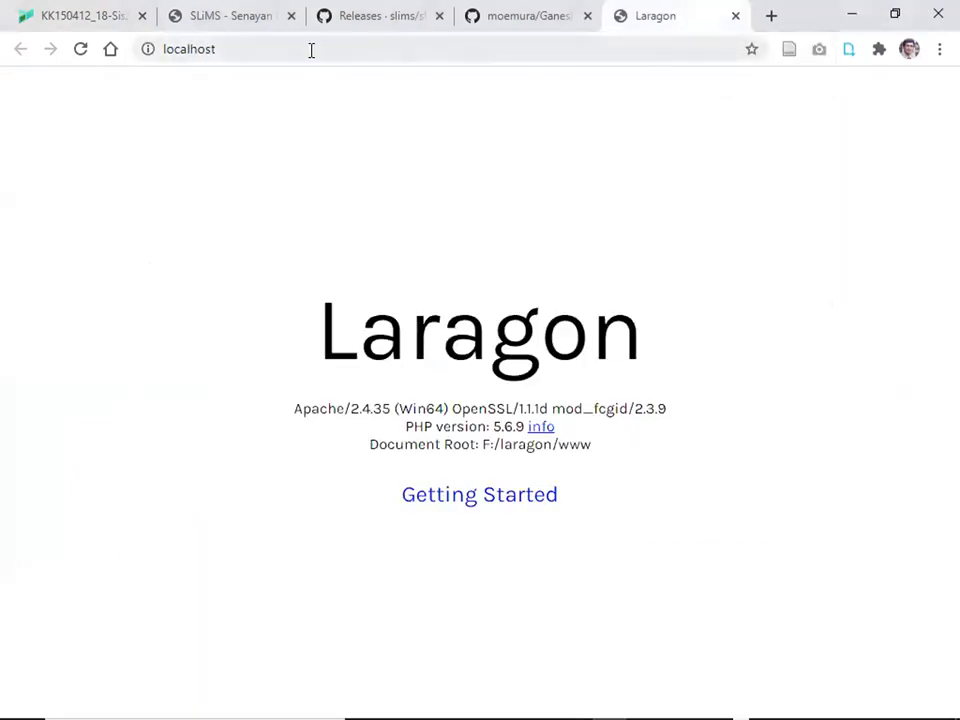
# Load localhost/slims in Chrome, which returns Not Found.
pyautogui.click(311, 49)
pyautogui.click(311, 49)
pyautogui.write('/')
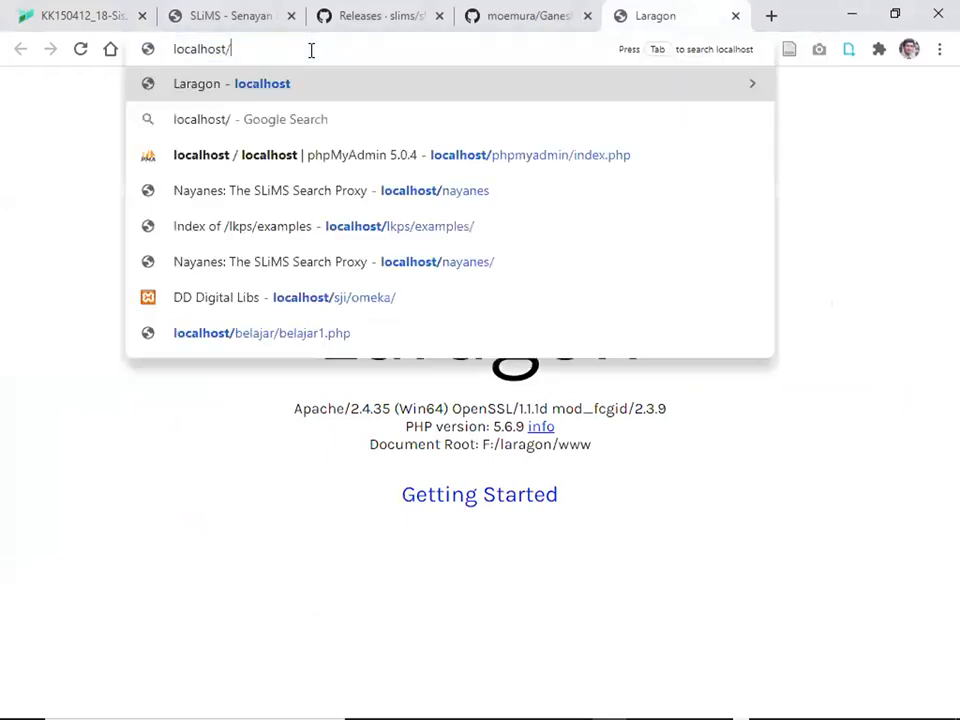
pyautogui.write('sllims')
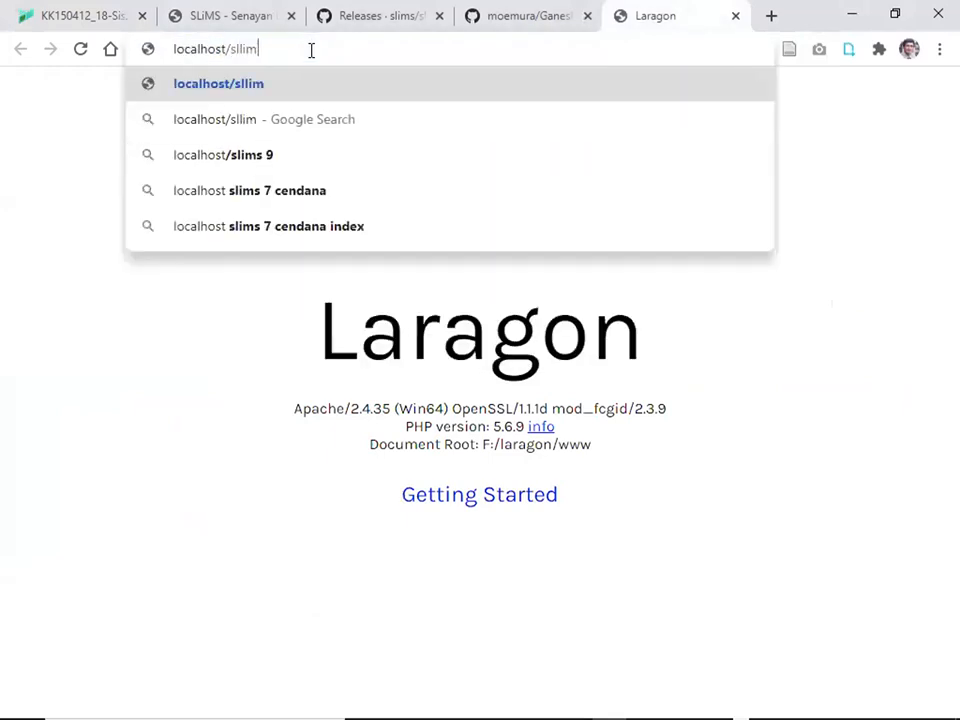
pyautogui.press('BackSpace')
pyautogui.press('BackSpace')
pyautogui.press('BackSpace')
pyautogui.press('BackSpace')
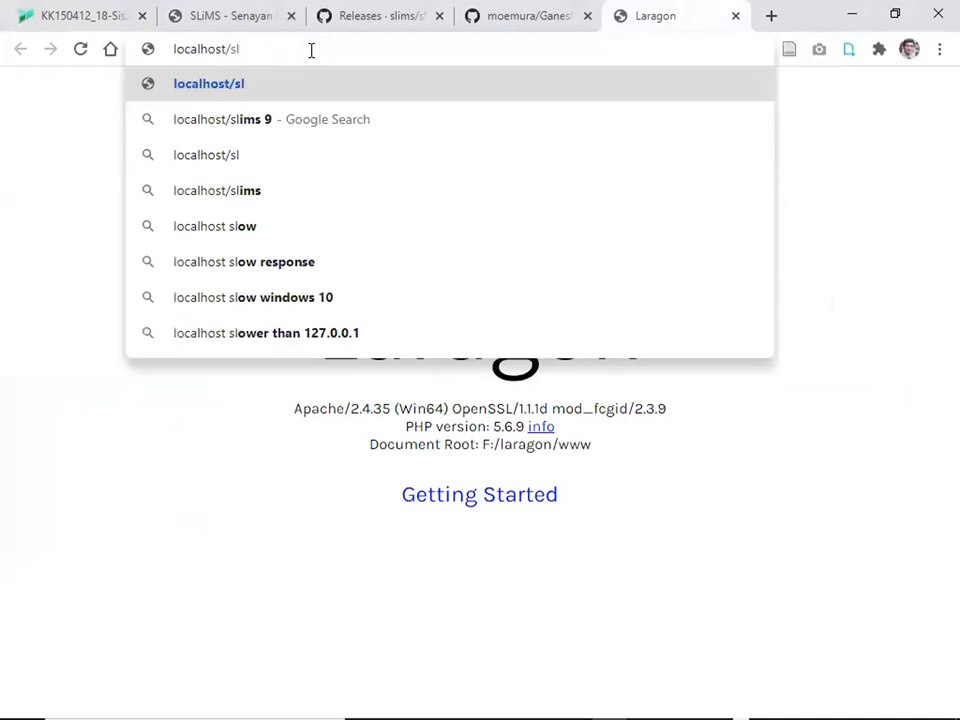
pyautogui.write('ims')
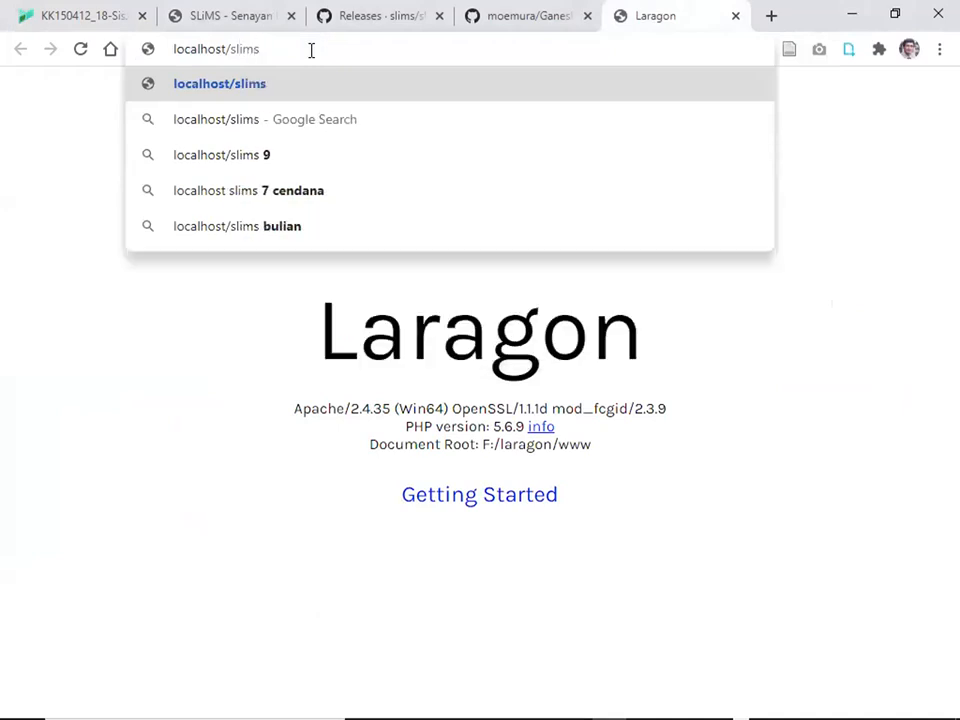
pyautogui.press('Return')
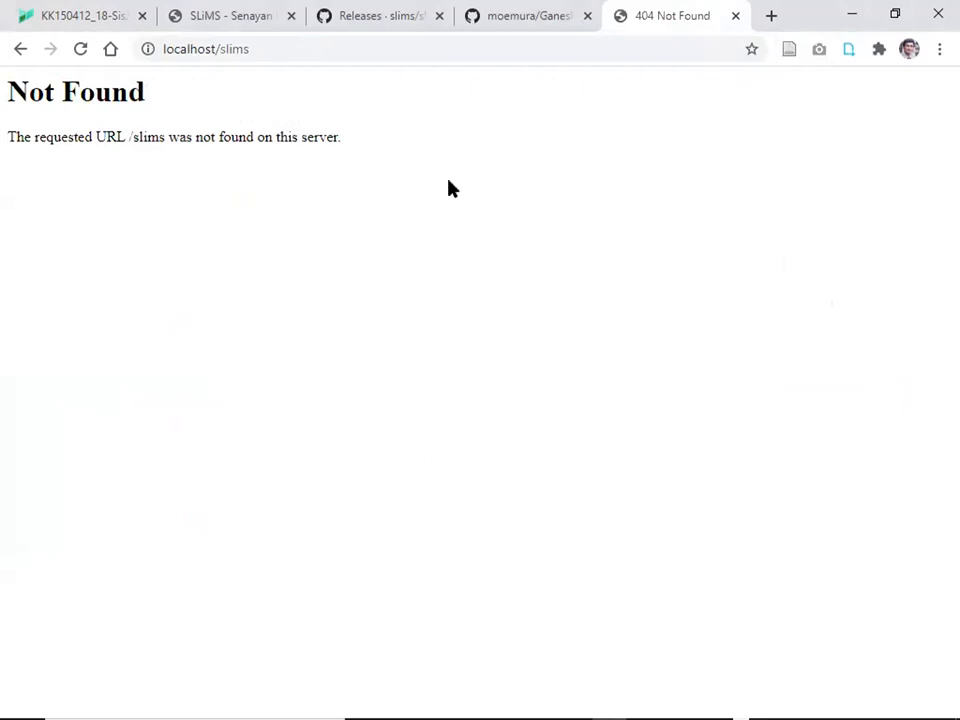
# Check the folder name, then correct the address to localhost/slims8 and load it.
pyautogui.hotkey('alt', 'Tab')
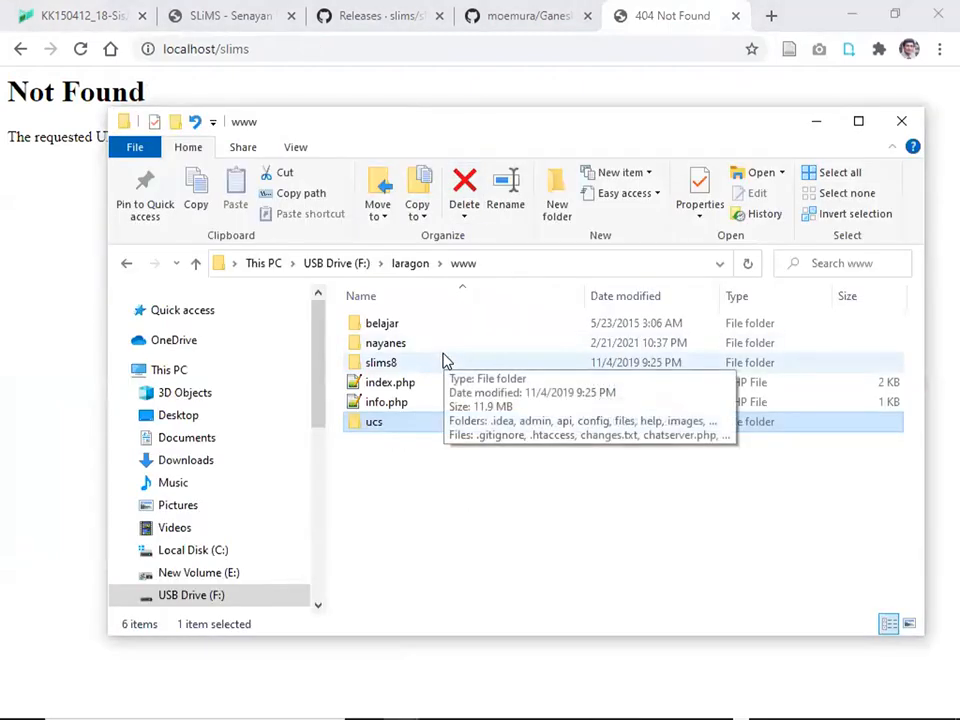
pyautogui.hotkey('alt', 'Tab')
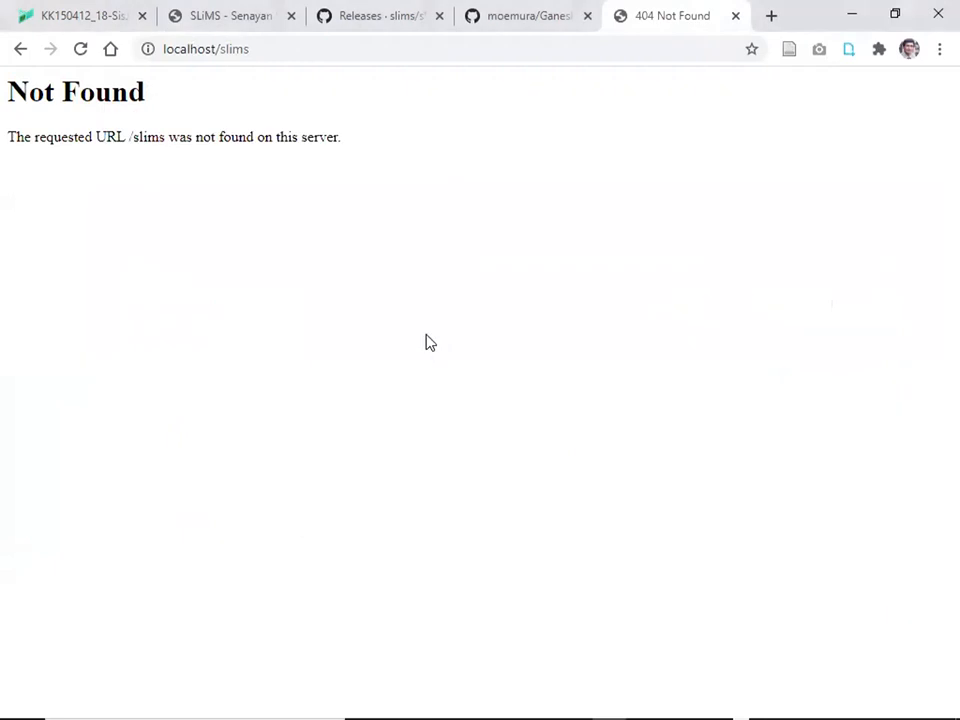
pyautogui.click(258, 48)
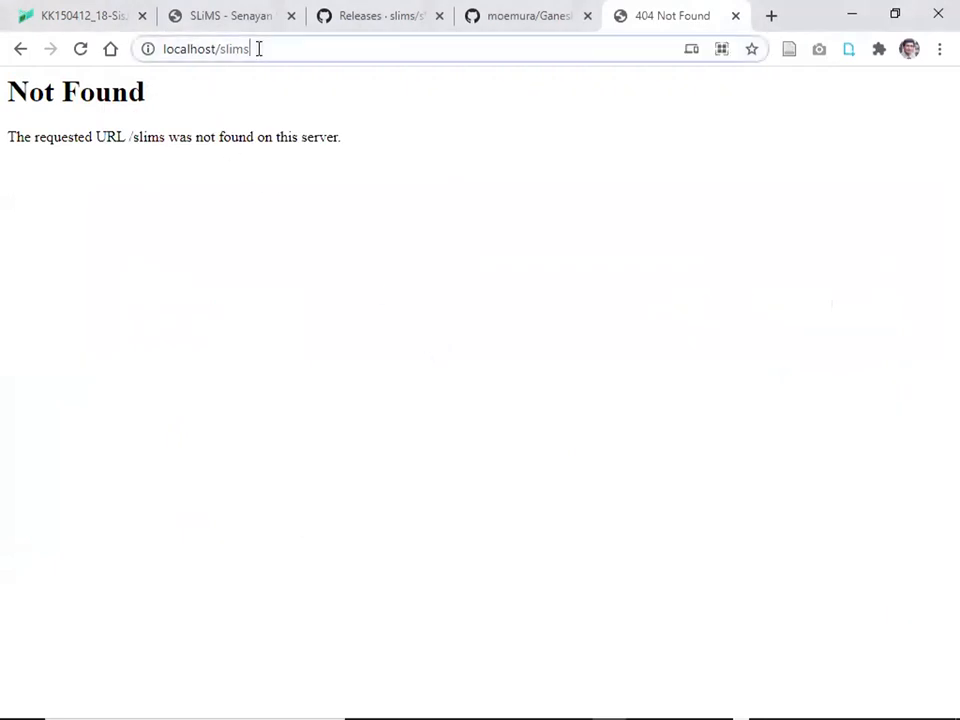
pyautogui.write('8')
pyautogui.press('Return')
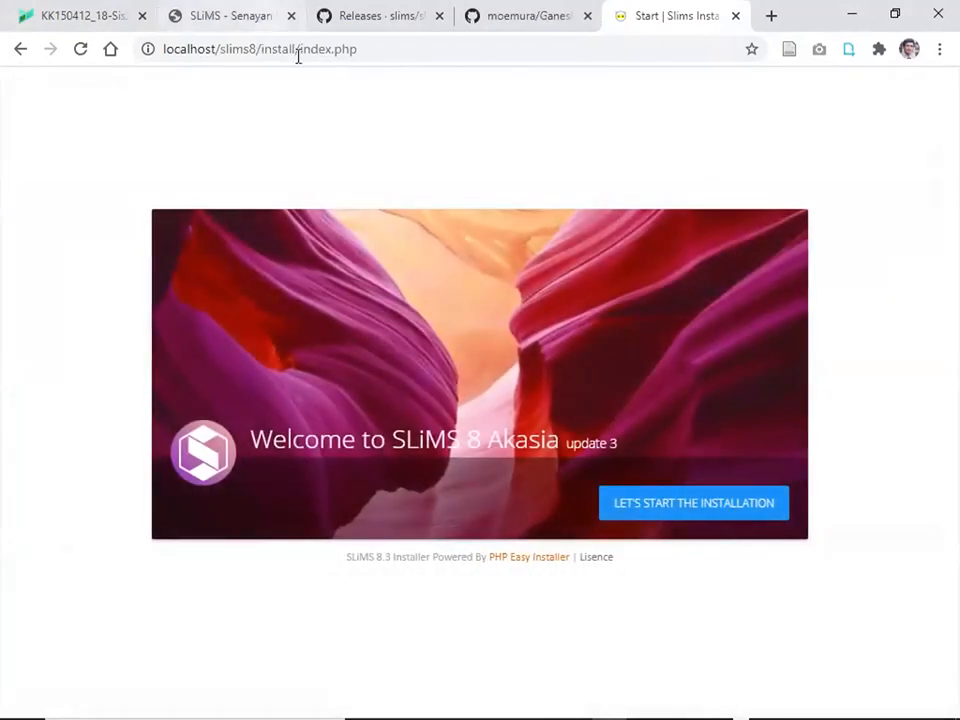
# Begin the SLiMS installation and choose New Install to reach Step 2, then switch to Laragon.
pyautogui.click(707, 510)
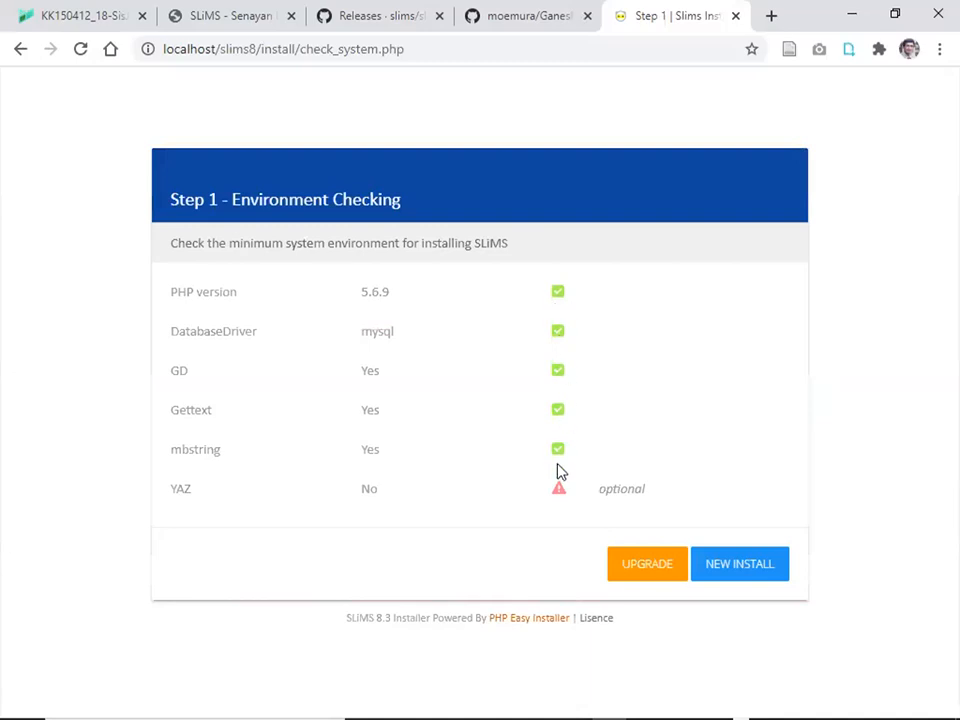
pyautogui.click(734, 566)
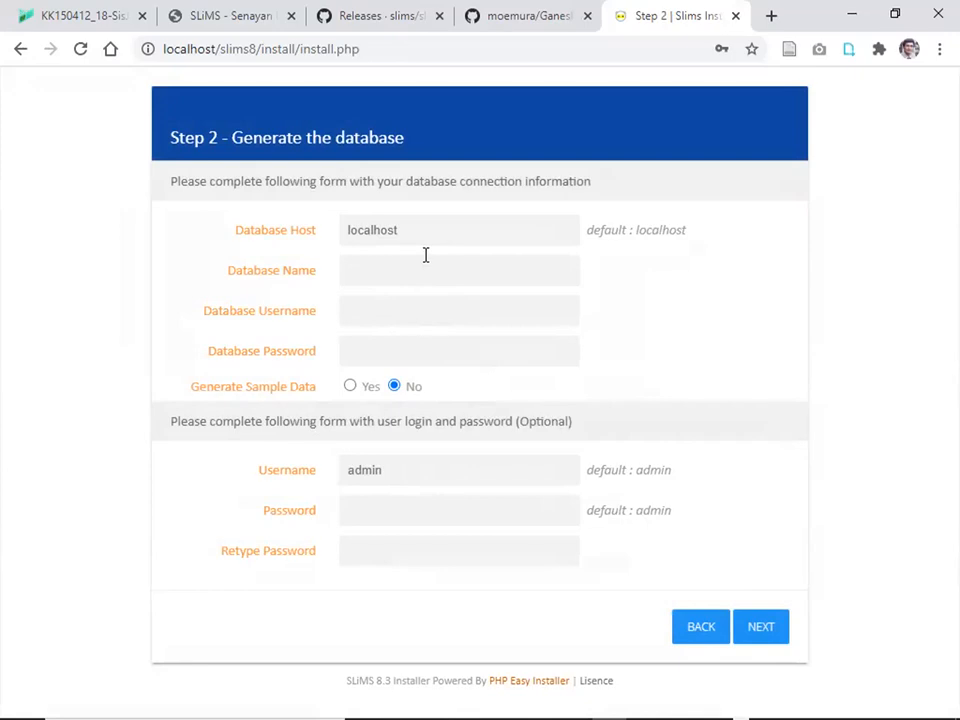
pyautogui.hotkey('alt', 'Tab')
pyautogui.hotkey('alt', 'Tab')
pyautogui.hotkey('alt', 'Tab')
pyautogui.hotkey('alt', 'Tab')
pyautogui.hotkey('alt', 'Tab')
pyautogui.hotkey('alt', 'Tab')
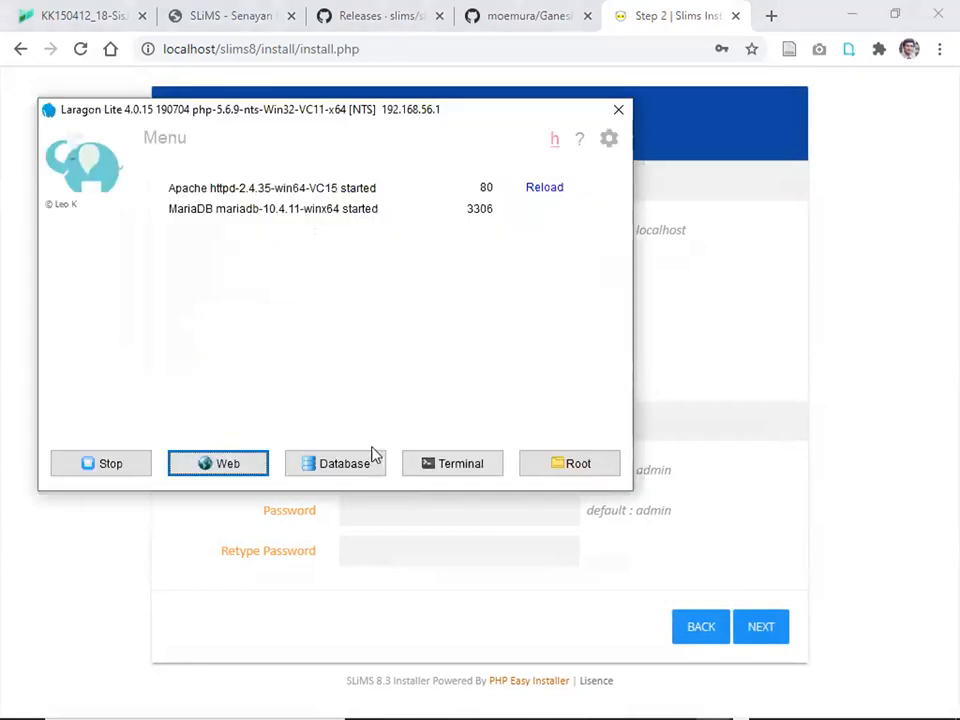
# Open phpMyAdmin, note its PHP 7.1.3+ requirement, then stop Laragon's services.
pyautogui.click(345, 464)
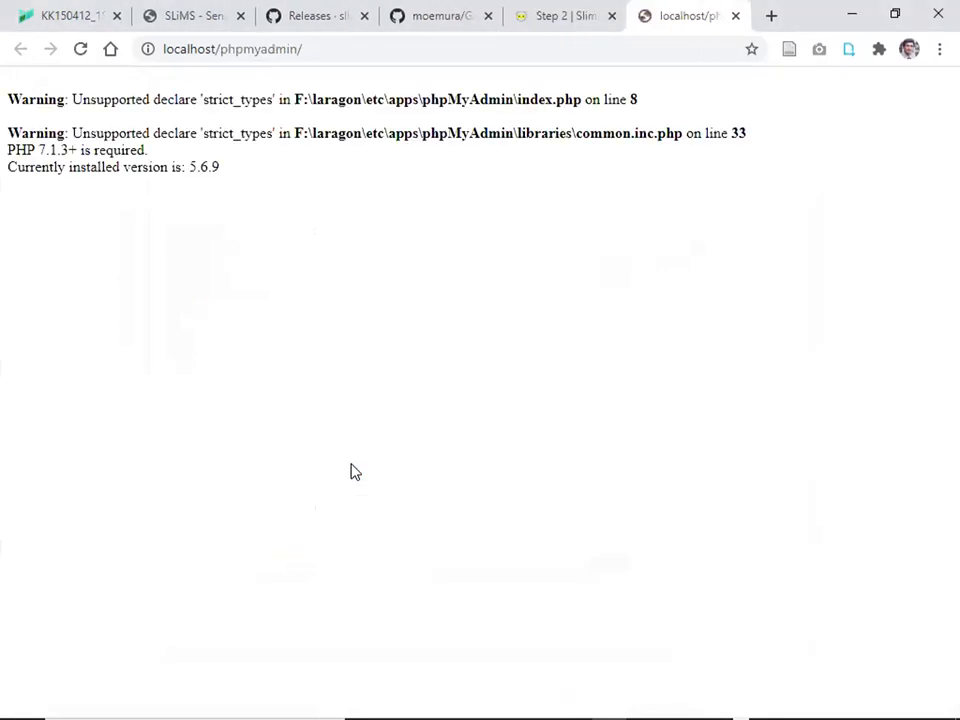
pyautogui.click(86, 56)
pyautogui.moveTo(41, 150); pyautogui.dragTo(72, 155)
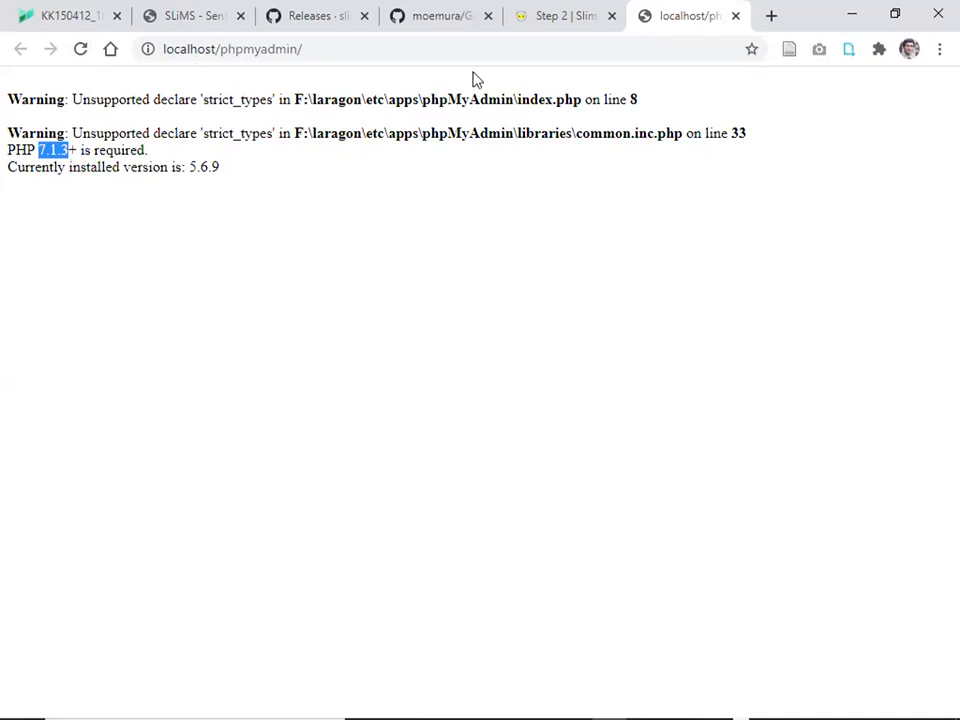
pyautogui.click(565, 20)
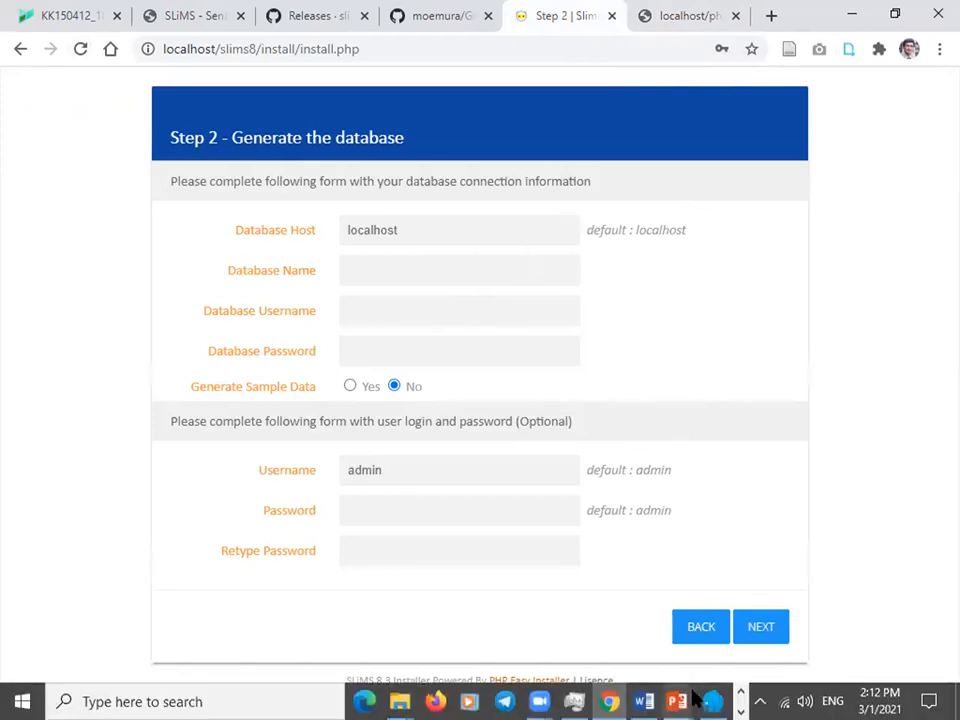
pyautogui.click(712, 701)
pyautogui.click(133, 469)
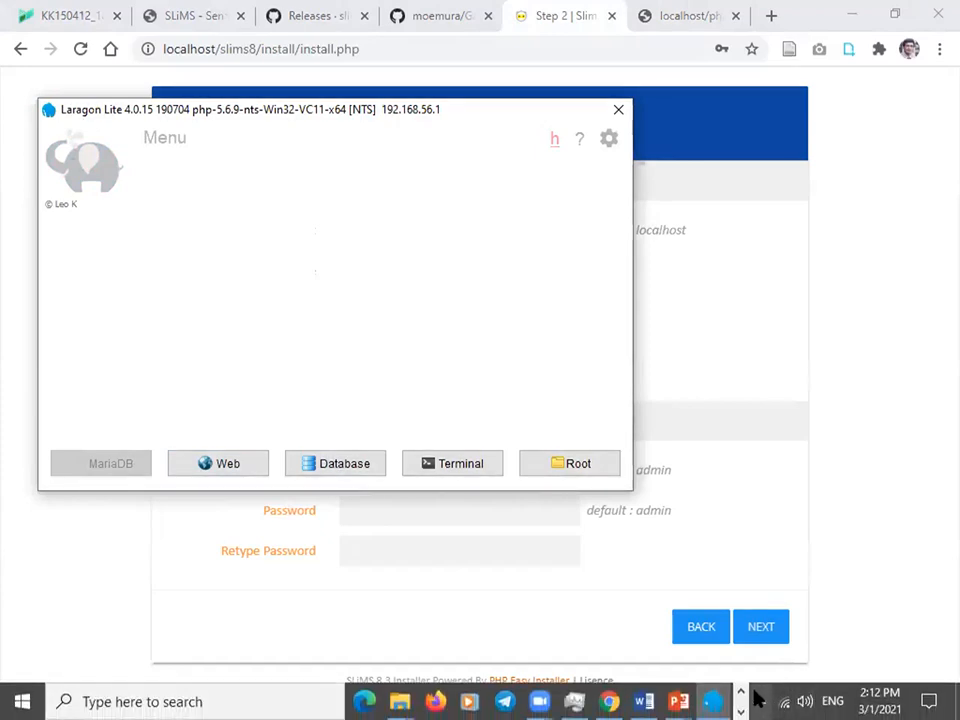
# Switch Laragon's PHP to php-7.4.2-Win32-vc15-x64 via the tray menu and start all services.
pyautogui.click(741, 693)
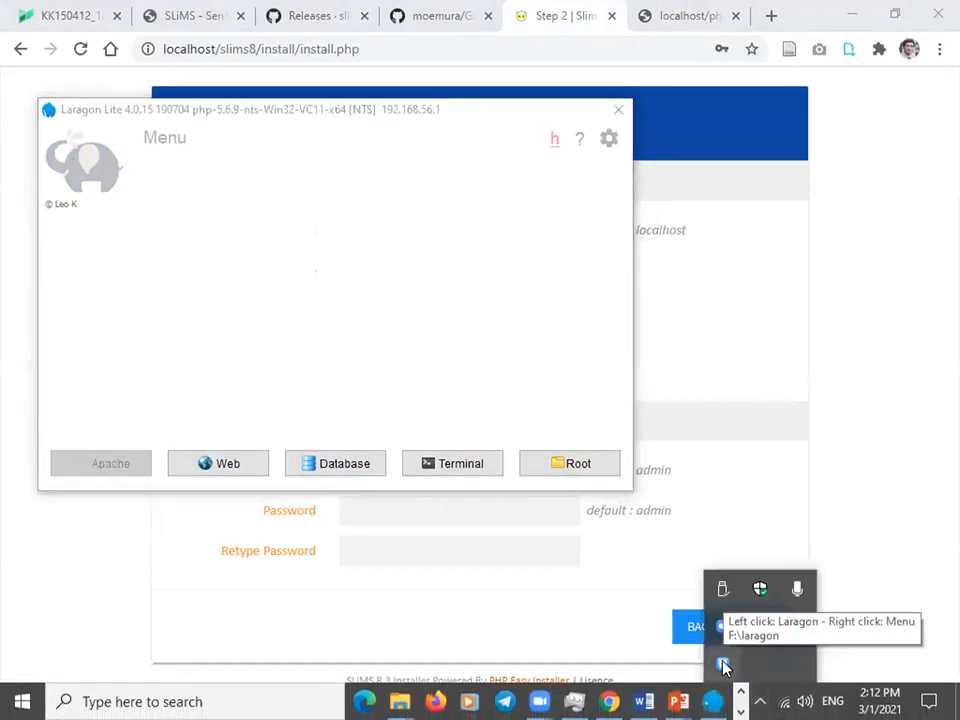
pyautogui.rightClick(724, 666)
pyautogui.moveTo(765, 535)
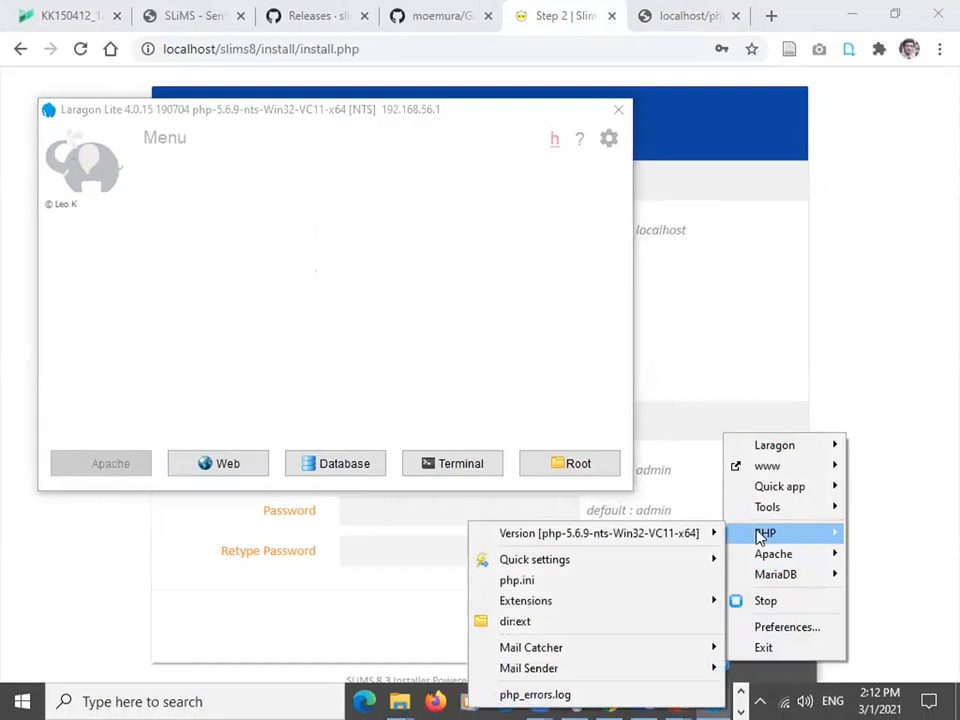
pyautogui.moveTo(701, 536)
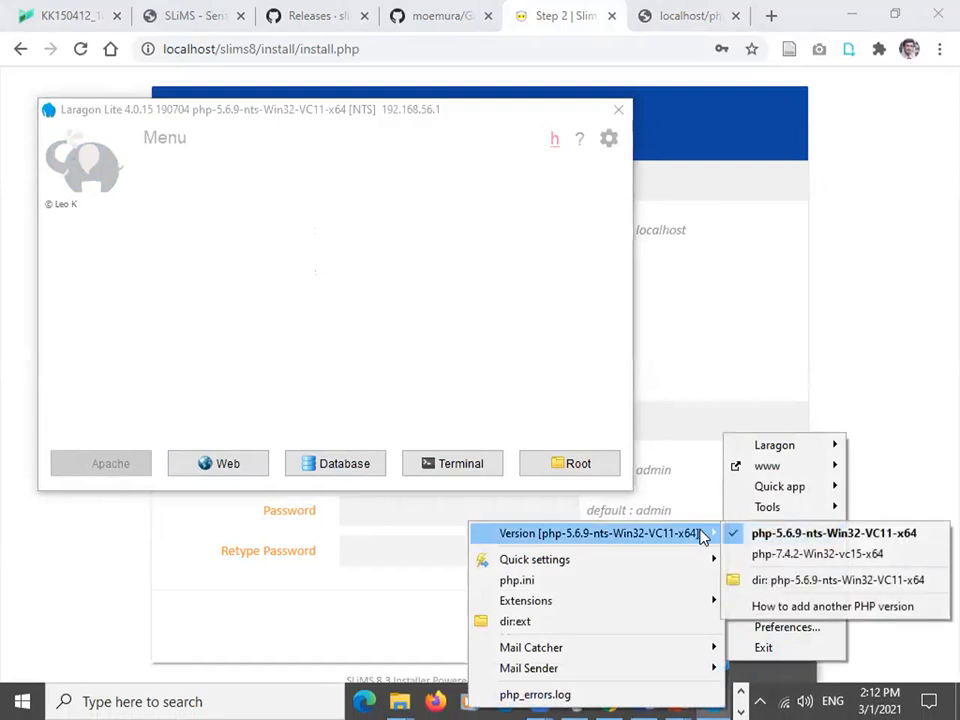
pyautogui.click(785, 556)
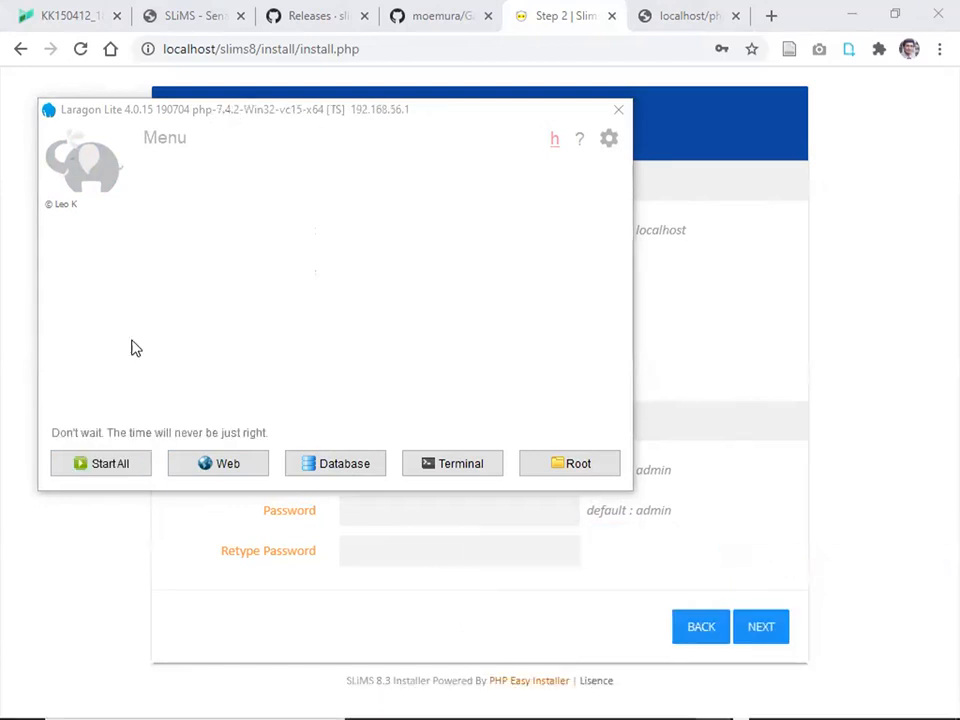
pyautogui.click(112, 464)
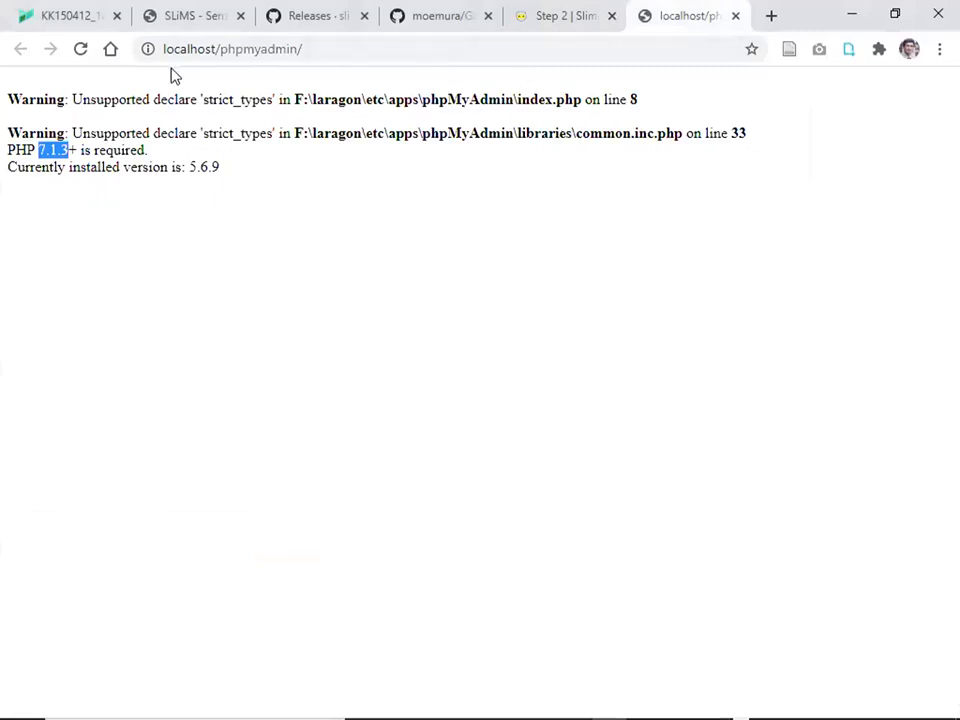
# Reload phpMyAdmin, log in as root with an empty password, and open Add user account.
pyautogui.click(81, 50)
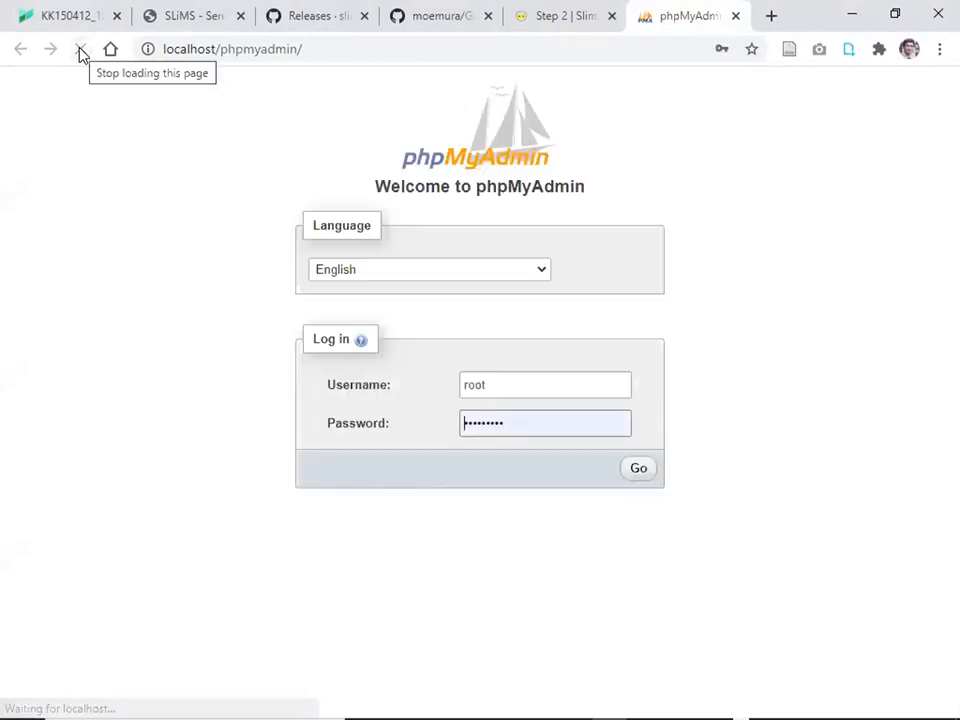
pyautogui.click(531, 418)
pyautogui.moveTo(531, 418); pyautogui.dragTo(452, 420)
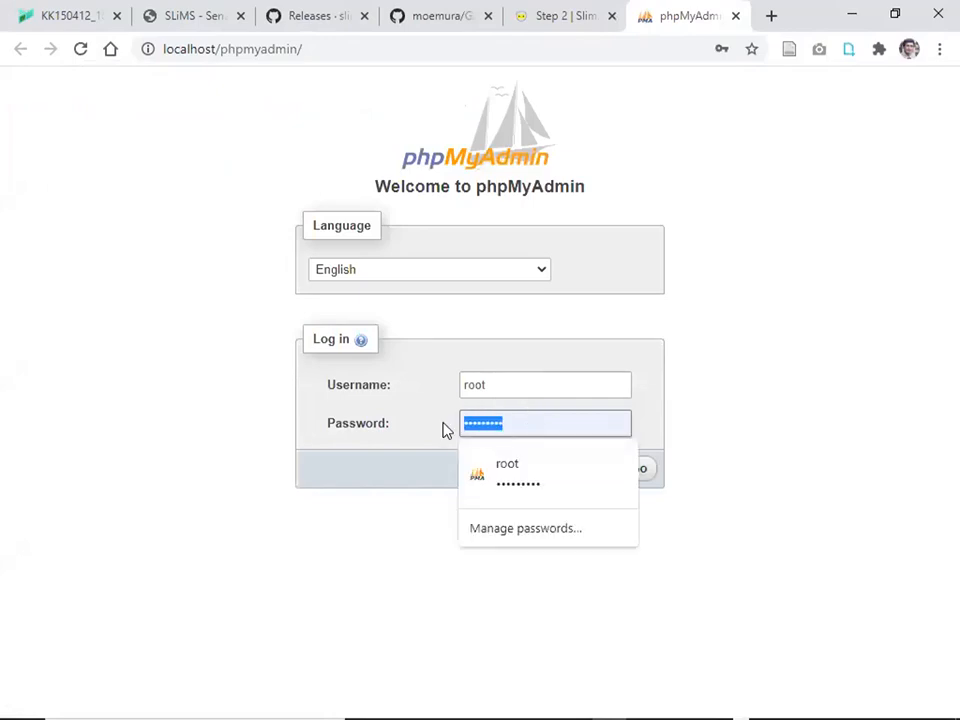
pyautogui.press('BackSpace')
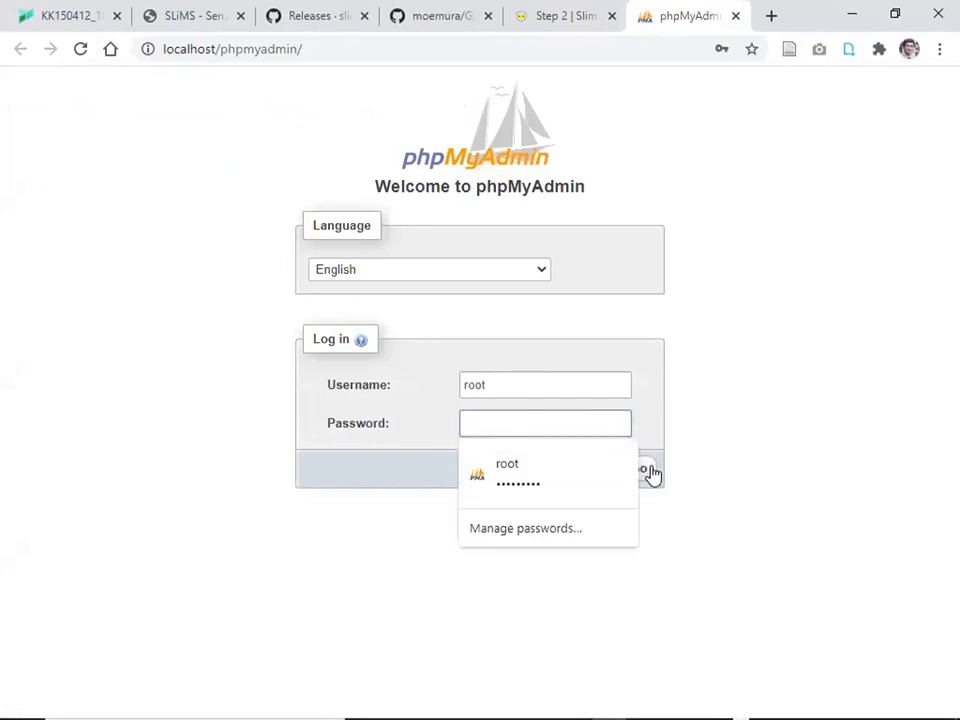
pyautogui.click(650, 472)
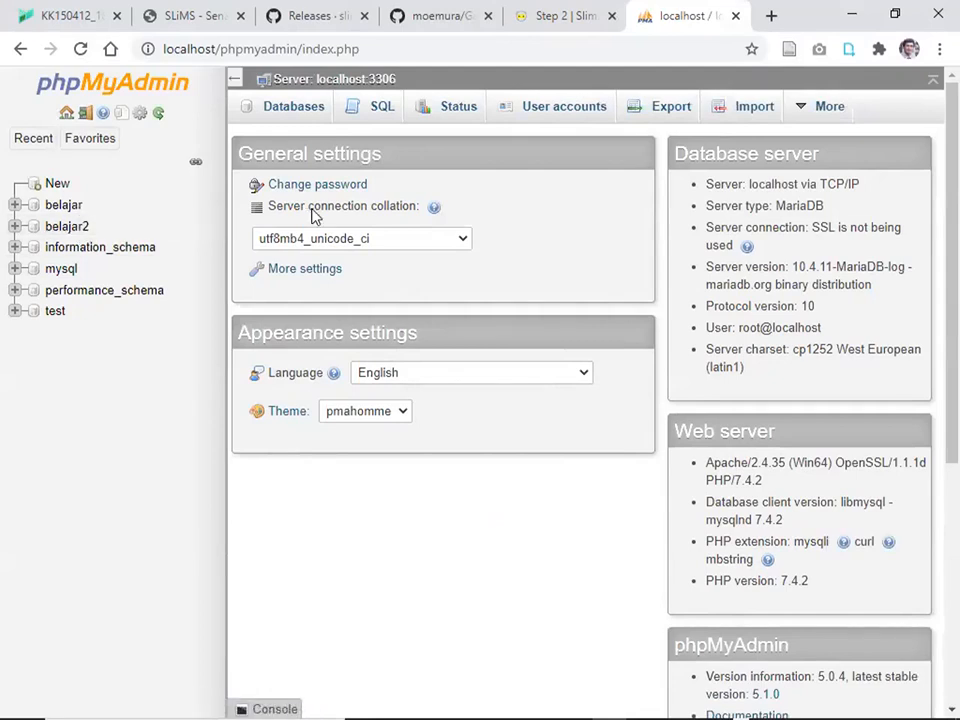
pyautogui.click(543, 116)
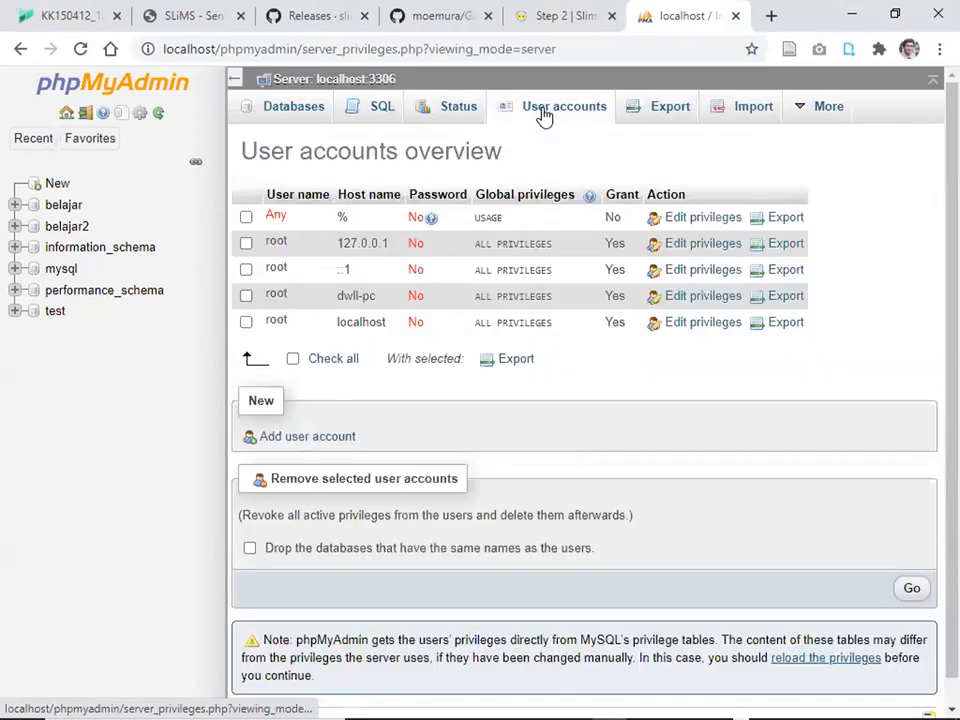
pyautogui.click(298, 438)
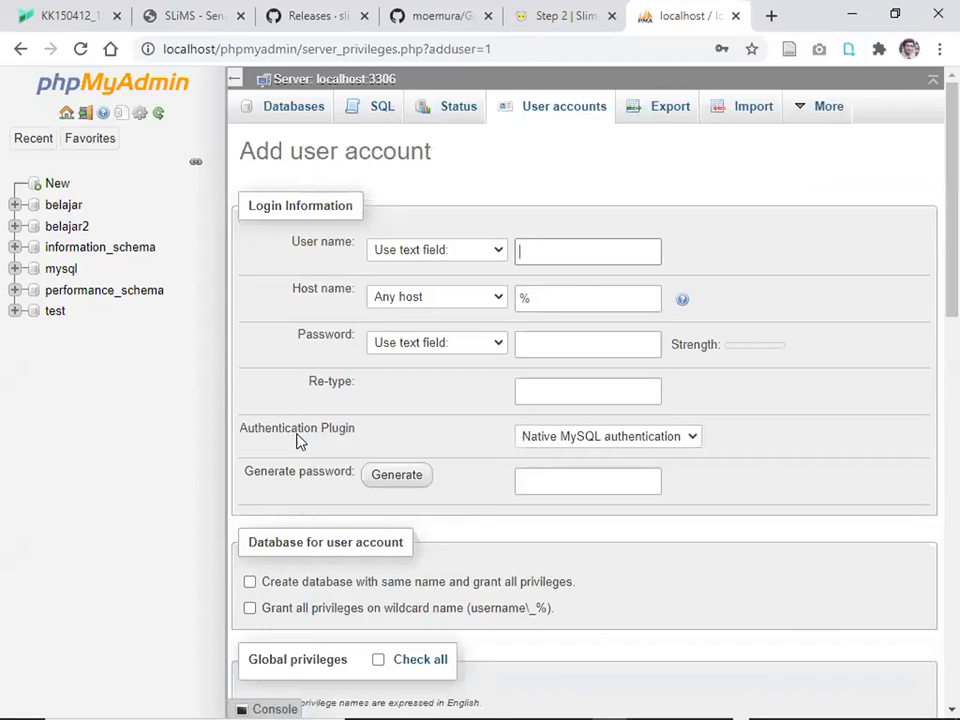
# Enter the new account's user name, then type a strong password and re-type it to confirm.
pyautogui.click(549, 250)
pyautogui.write('ward_yono')
pyautogui.click(553, 345)
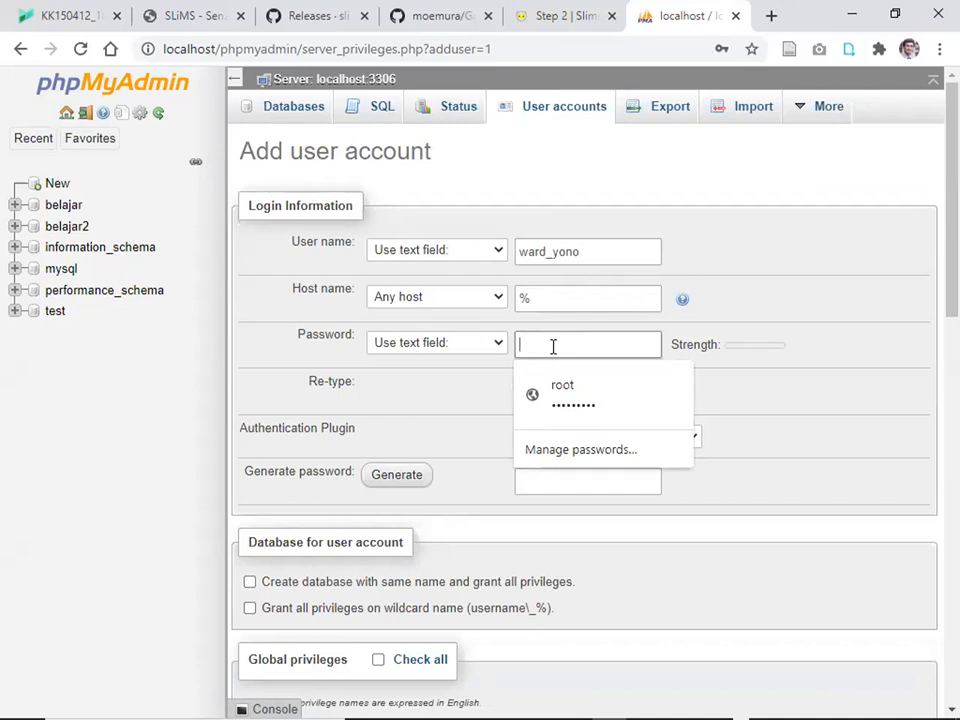
pyautogui.press('BackSpace')
pyautogui.press('BackSpace')
pyautogui.press('BackSpace')
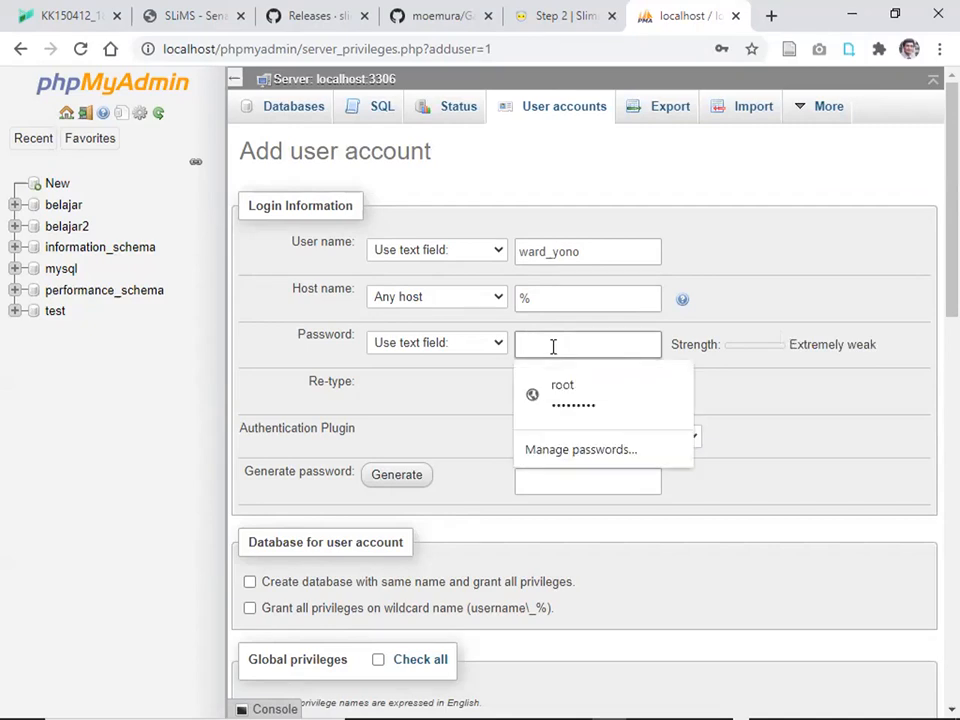
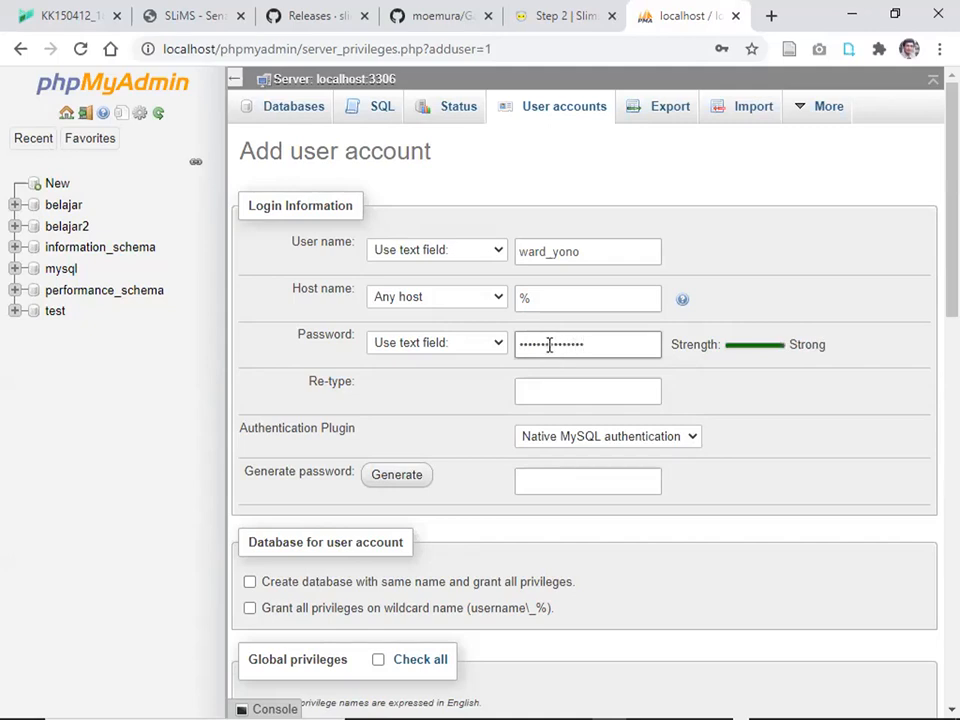
pyautogui.click(581, 390)
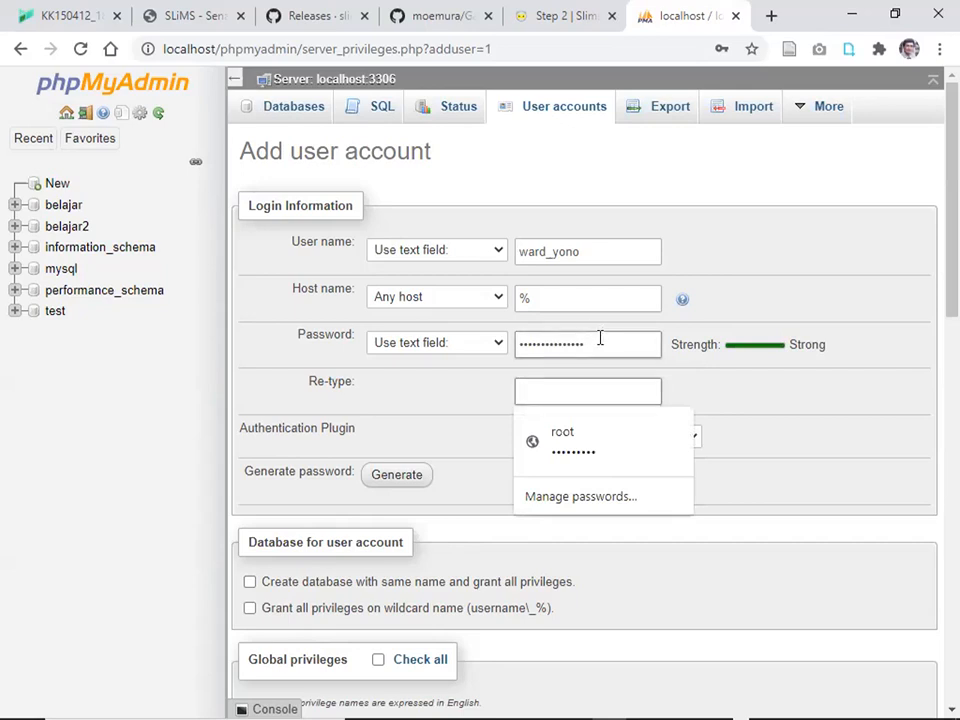
pyautogui.moveTo(600, 339); pyautogui.dragTo(513, 344)
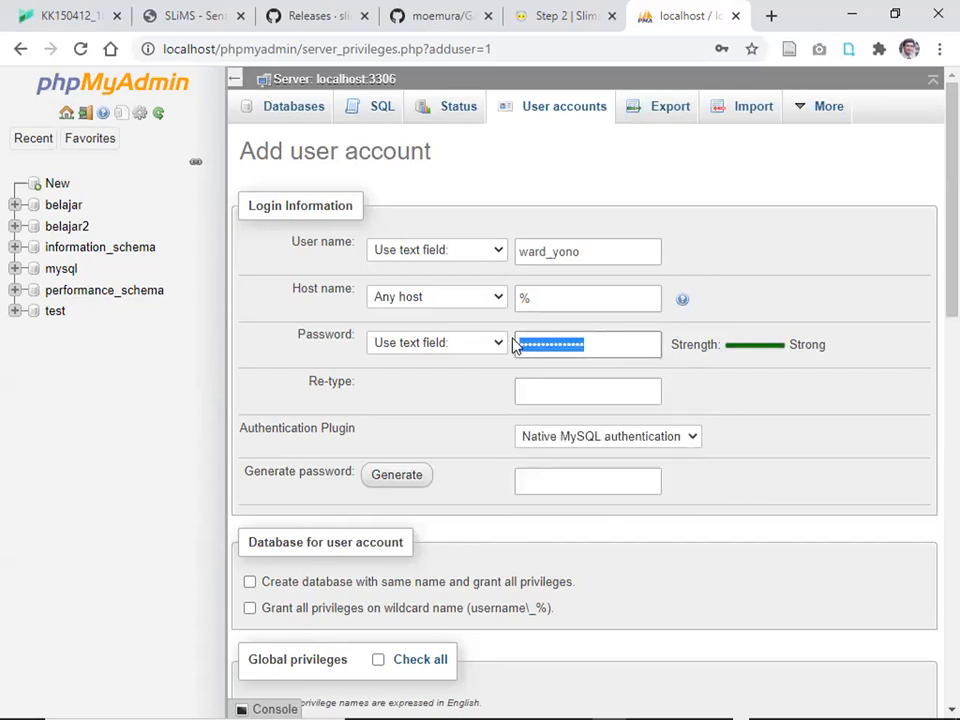
pyautogui.press('BackSpace')
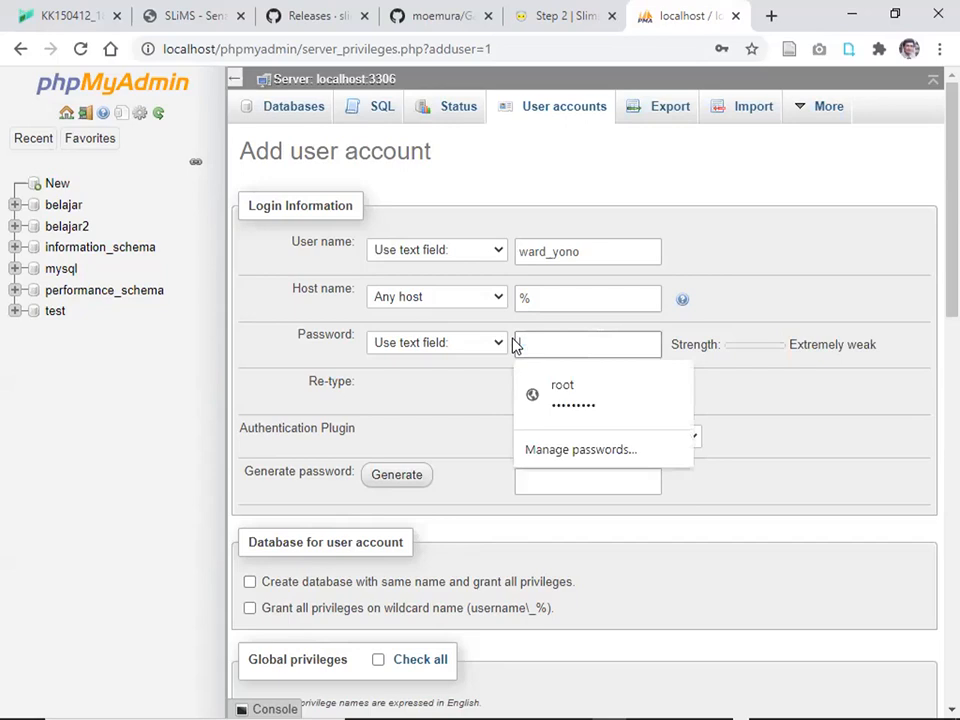
pyautogui.write('•')
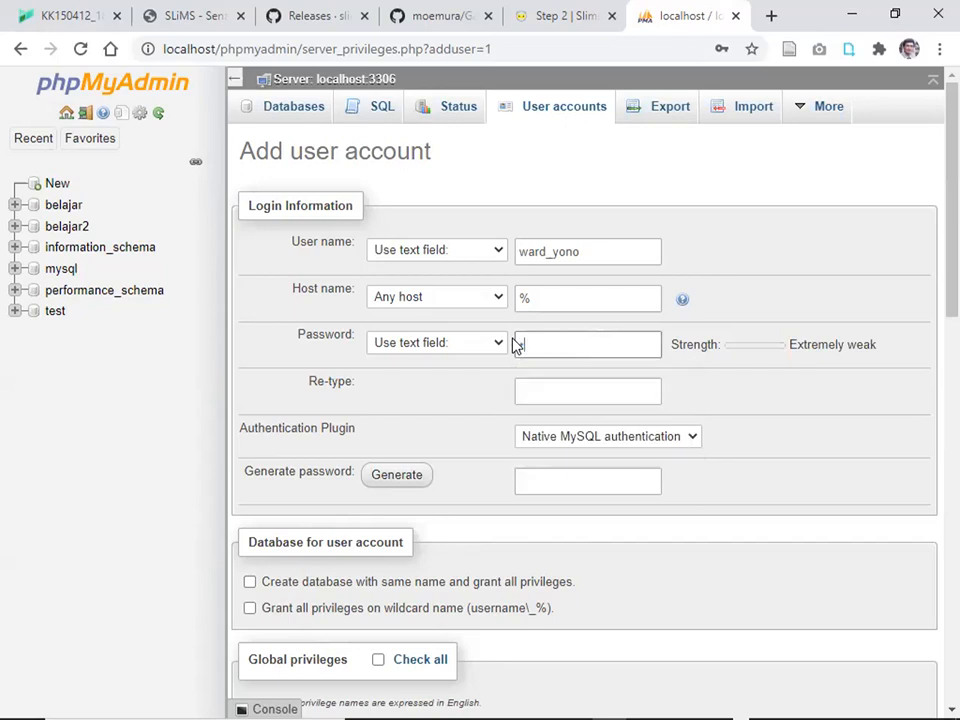
pyautogui.write('•••••')
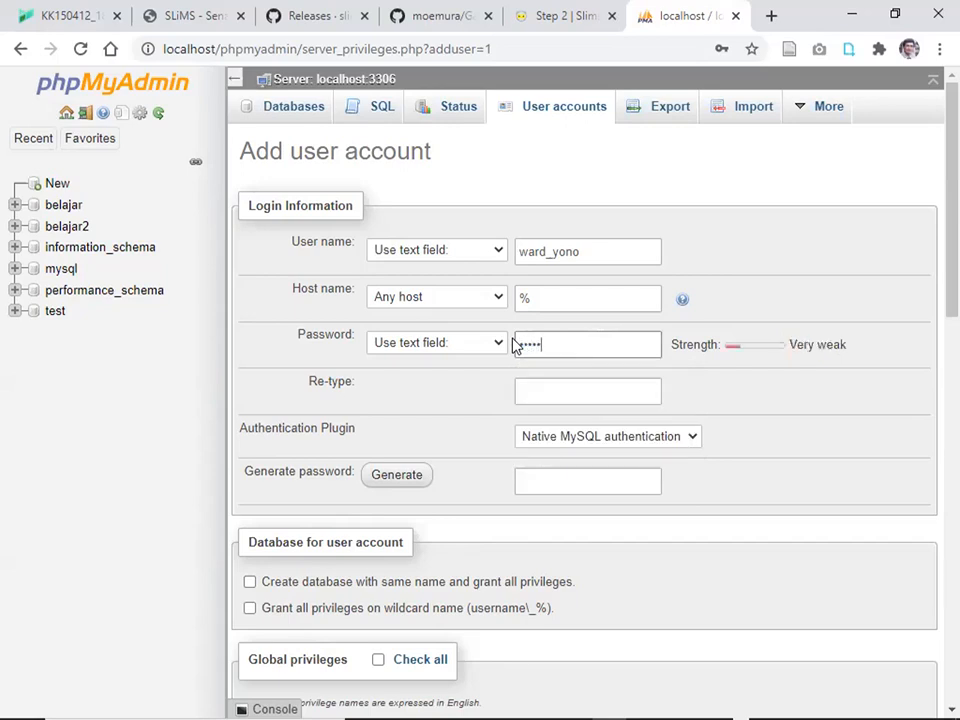
pyautogui.write('•••')
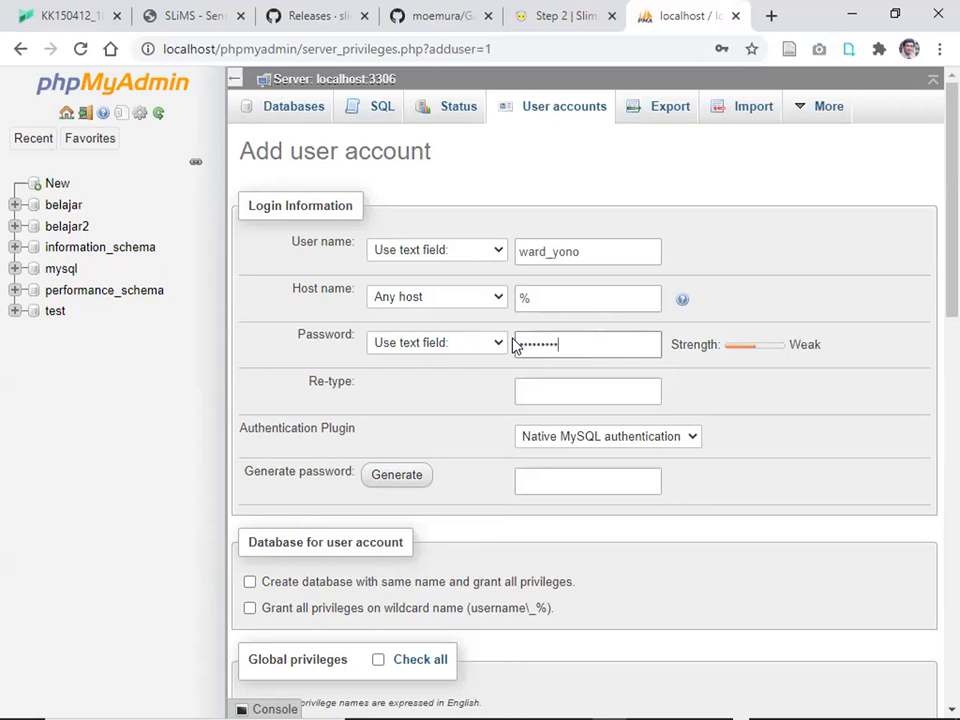
pyautogui.write('••••••')
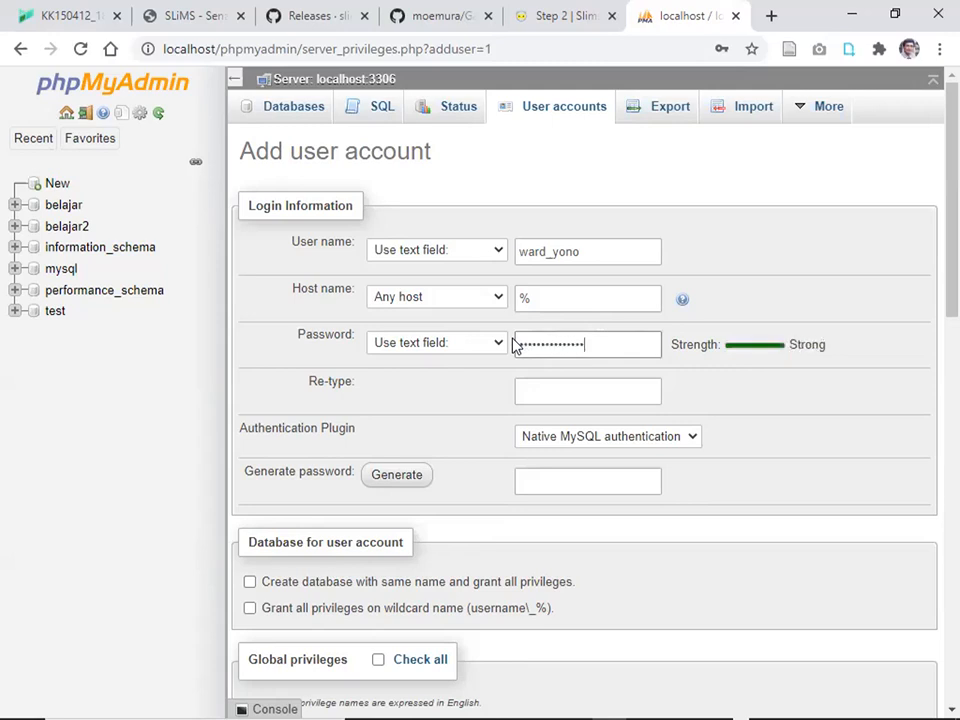
pyautogui.click(538, 390)
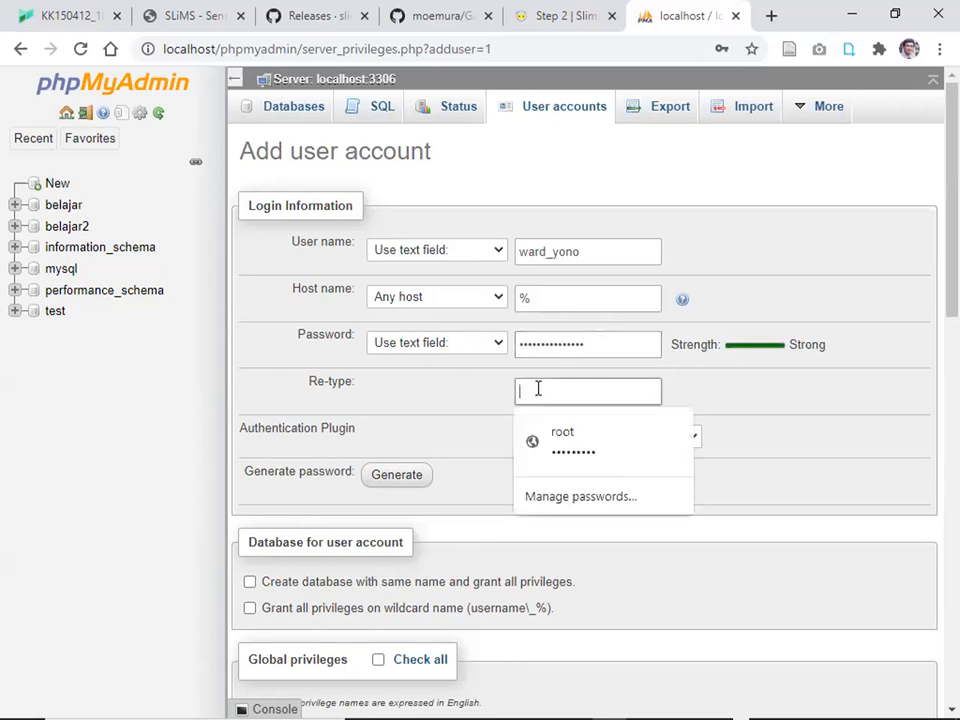
pyautogui.write('•••')
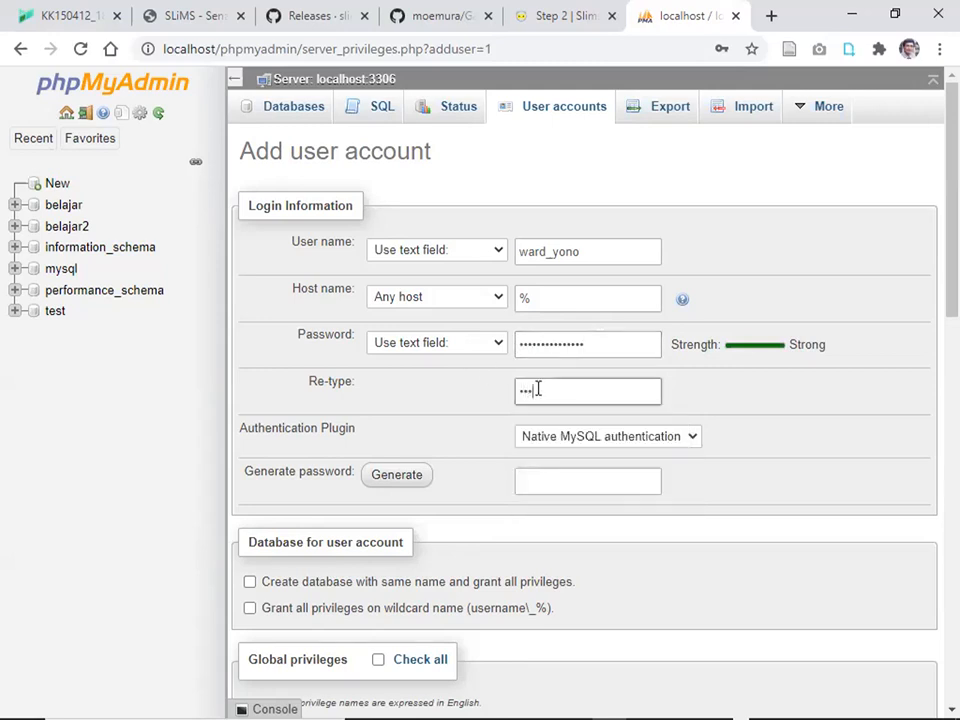
pyautogui.write('••••••••••••')
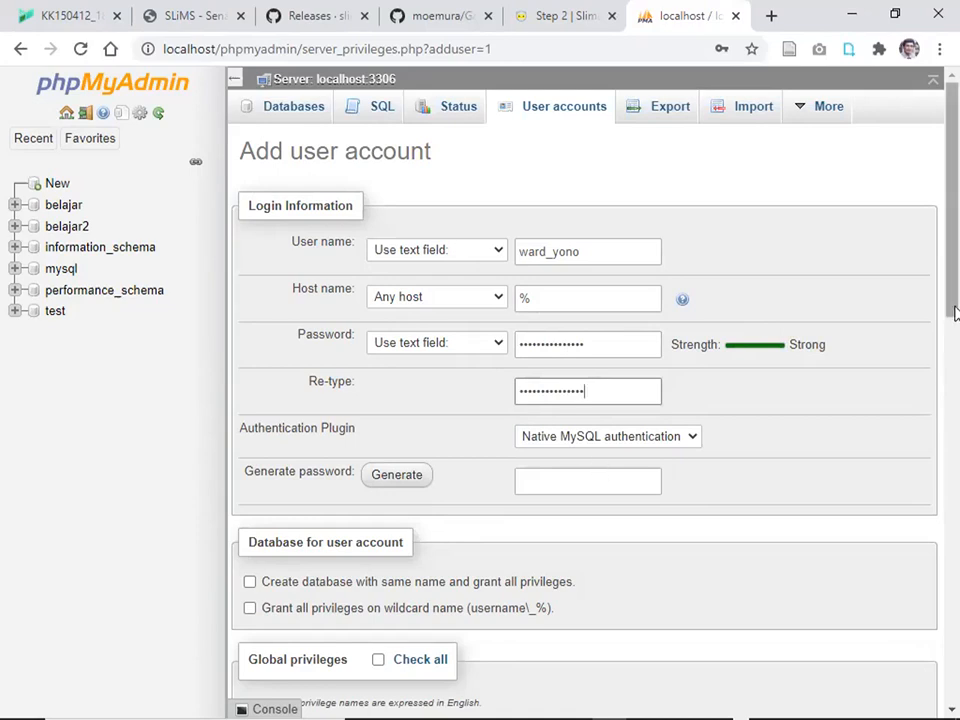
# Grant all global privileges with Check all and create the user account.
pyautogui.moveTo(954, 306); pyautogui.dragTo(955, 408)
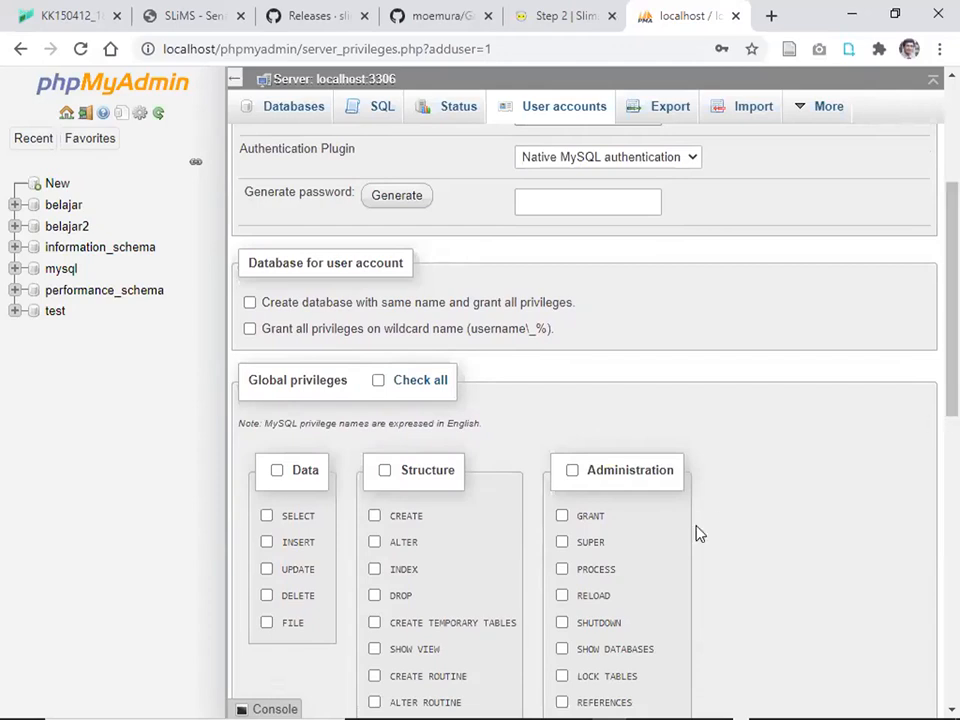
pyautogui.click(382, 387)
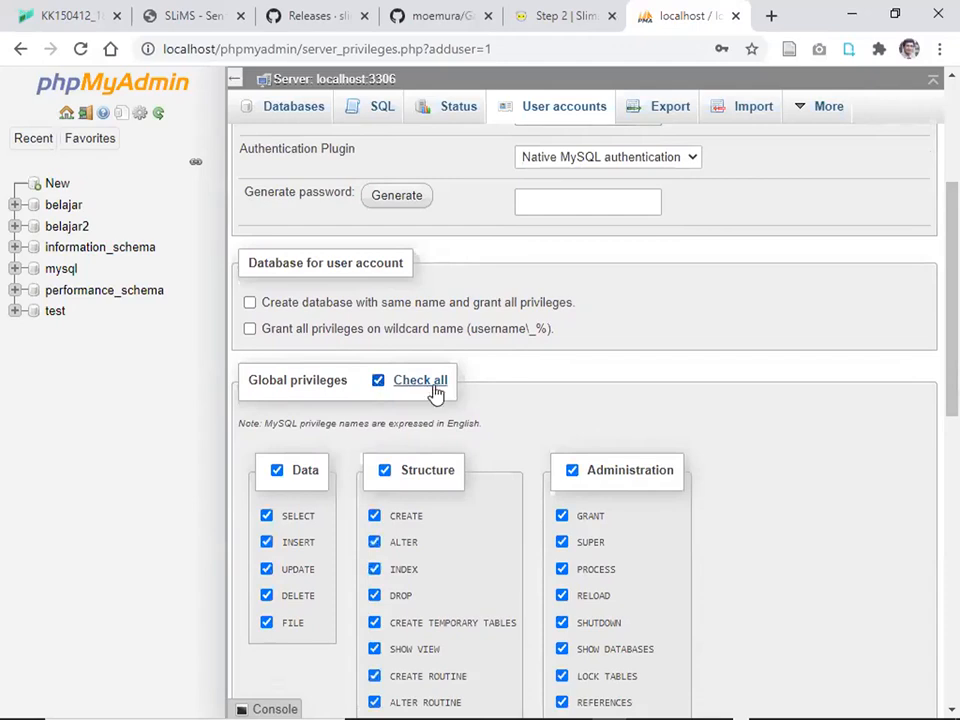
pyautogui.moveTo(955, 348); pyautogui.dragTo(955, 672)
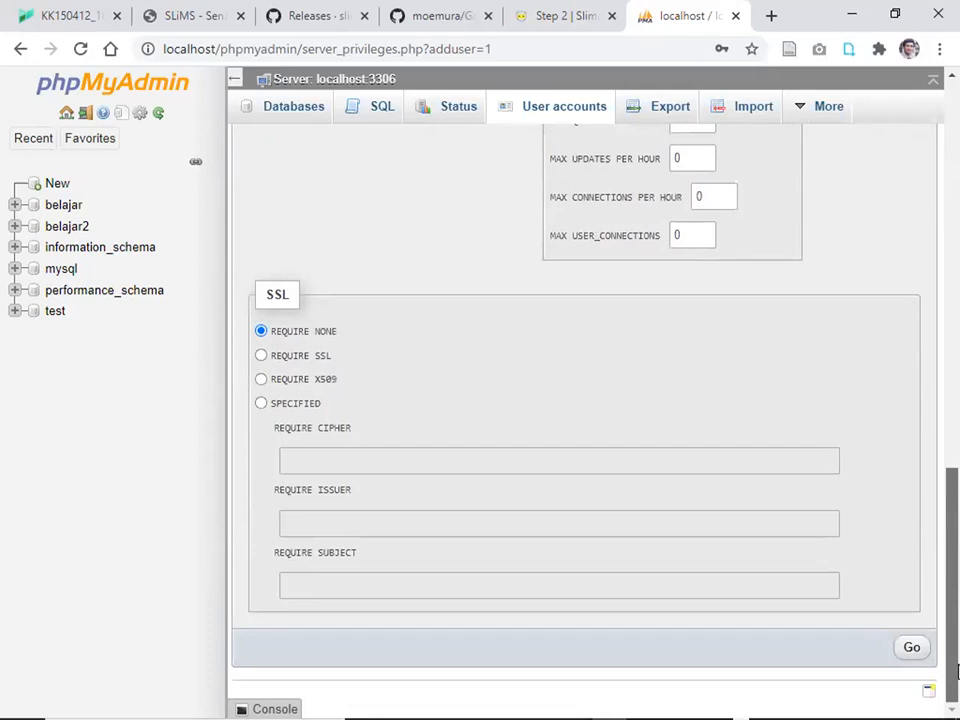
pyautogui.click(912, 650)
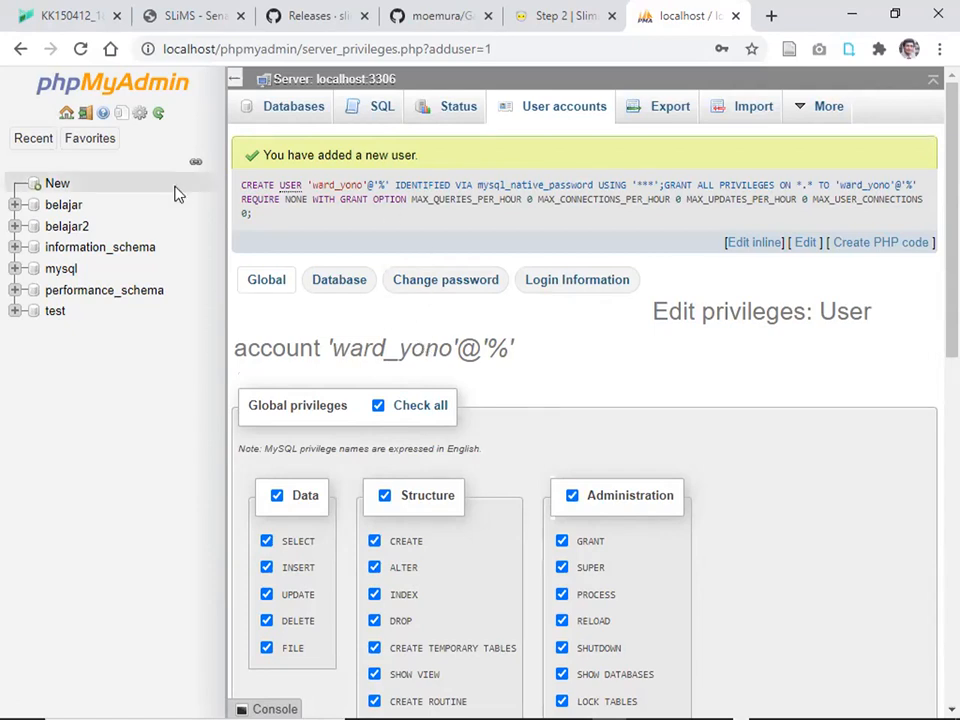
# Log out of root and log back in with the new account's user name and password.
pyautogui.click(85, 118)
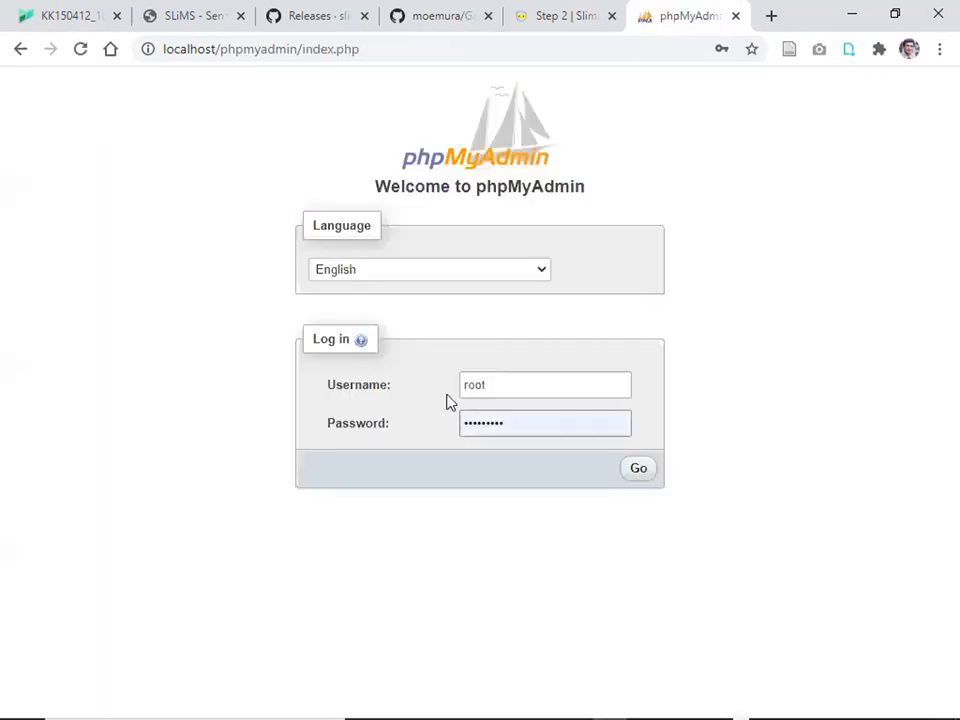
pyautogui.click(494, 389)
pyautogui.write('ward')
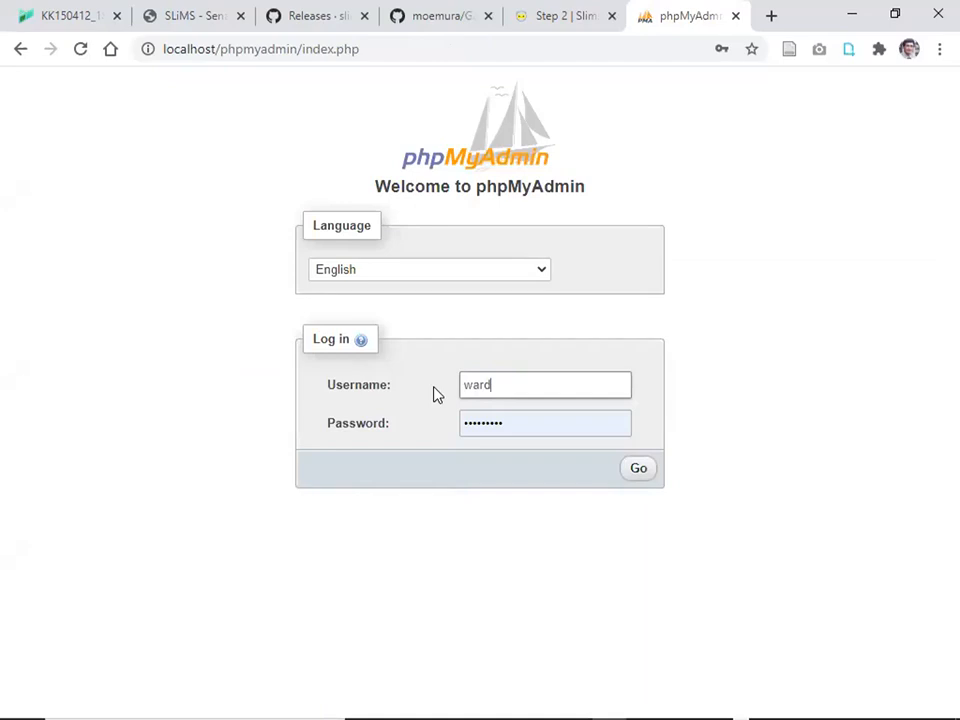
pyautogui.write('_yono')
pyautogui.press('Tab')
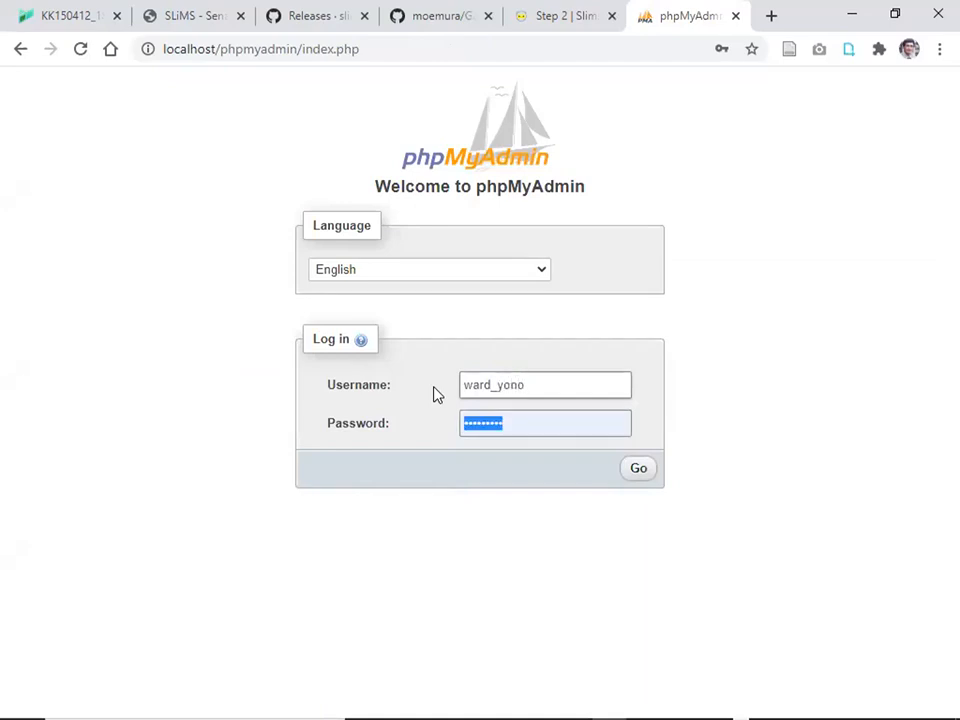
pyautogui.write('••••••••••')
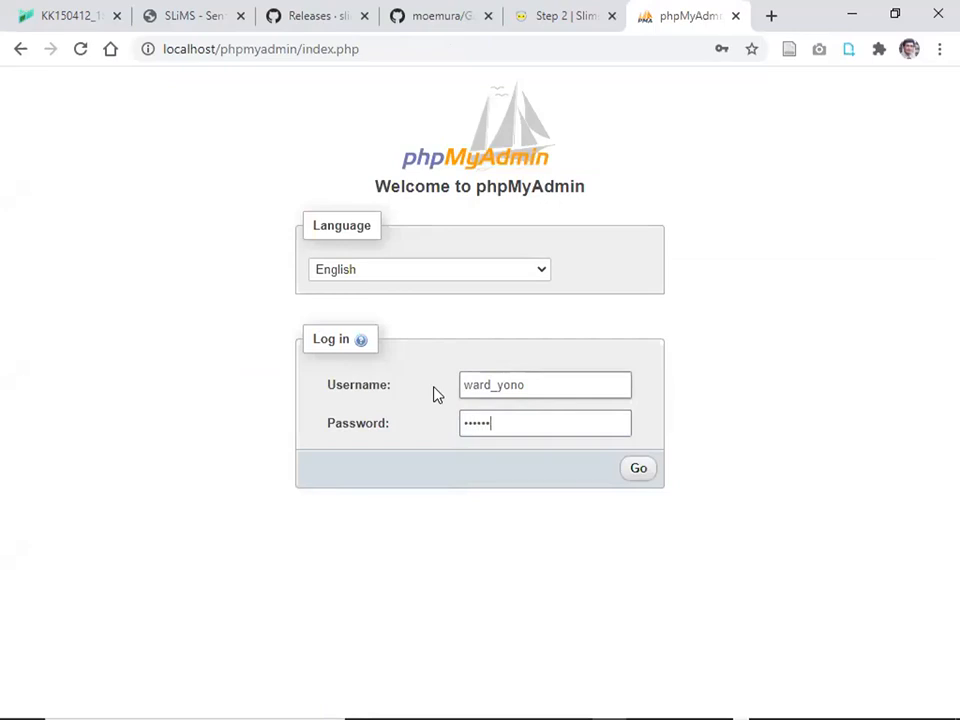
pyautogui.write('•••••')
pyautogui.click(646, 471)
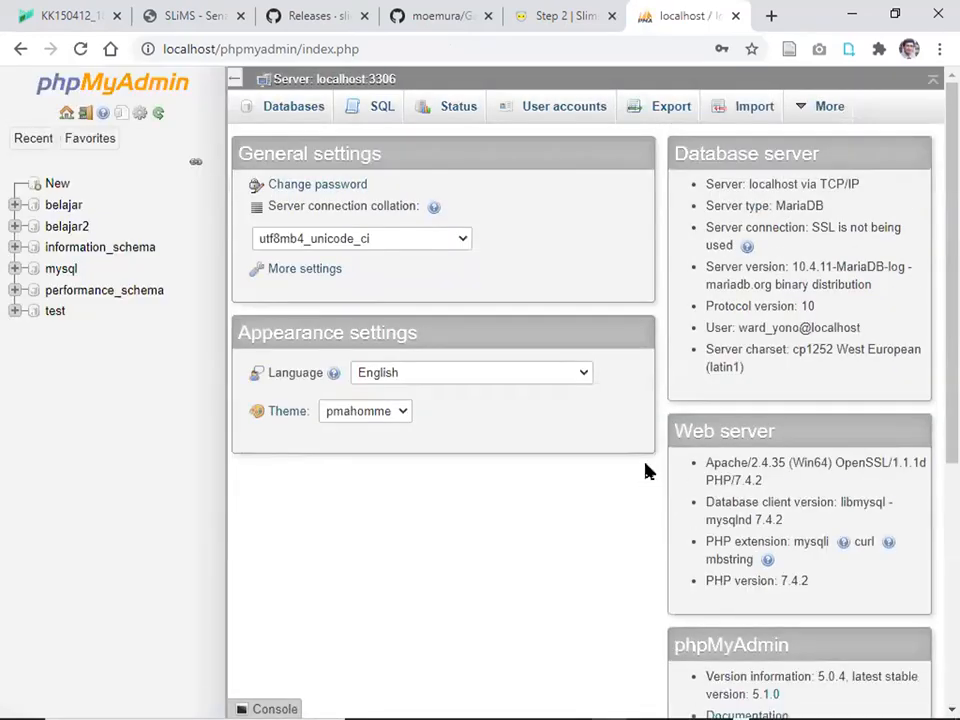
# Create a database named slims8 with utf8mb4_unicode_ci collation.
pyautogui.click(284, 118)
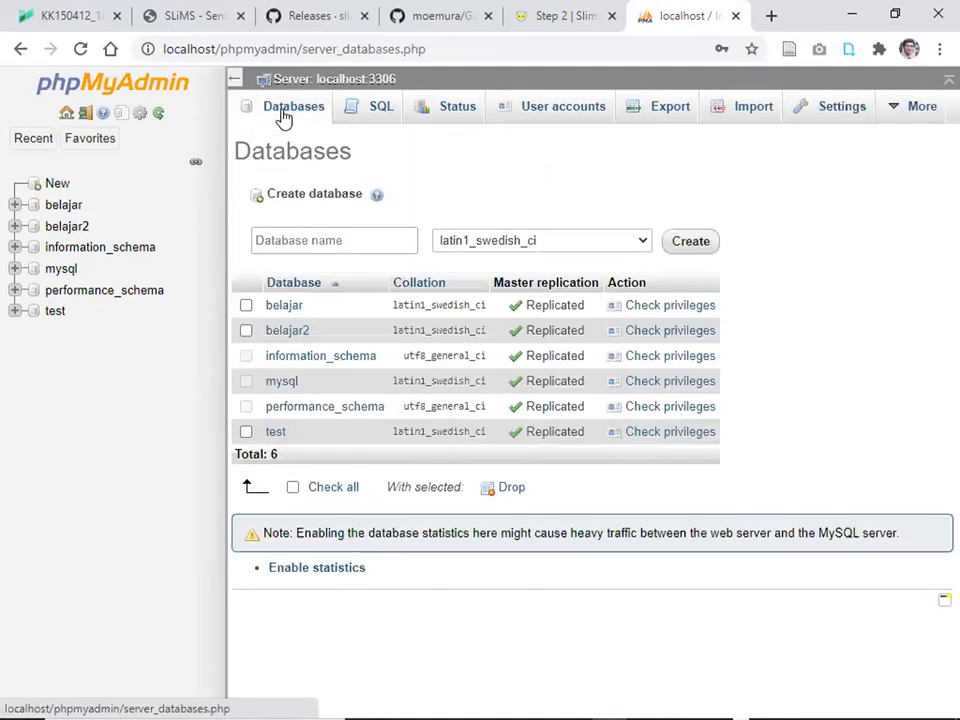
pyautogui.click(347, 240)
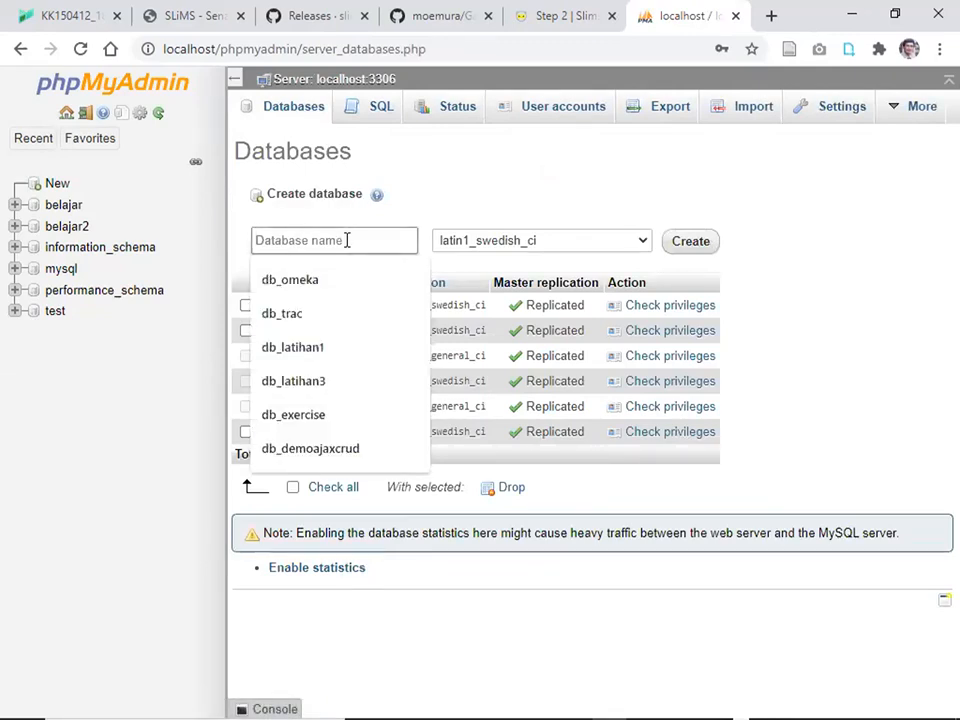
pyautogui.write('sl')
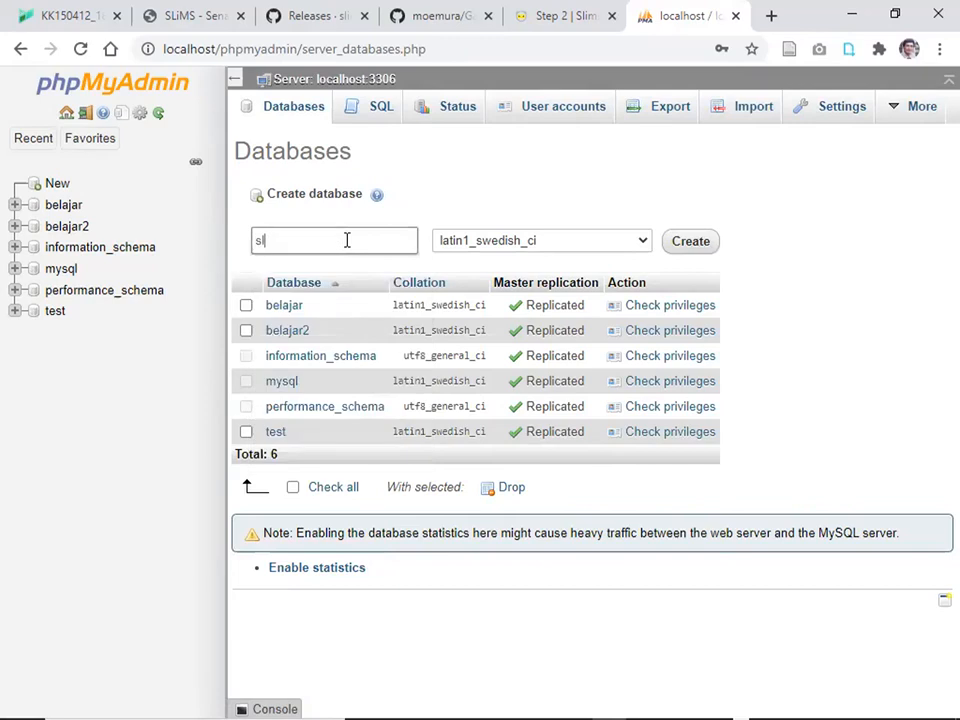
pyautogui.write('ims8')
pyautogui.click(645, 243)
pyautogui.moveTo(645, 374); pyautogui.dragTo(645, 556)
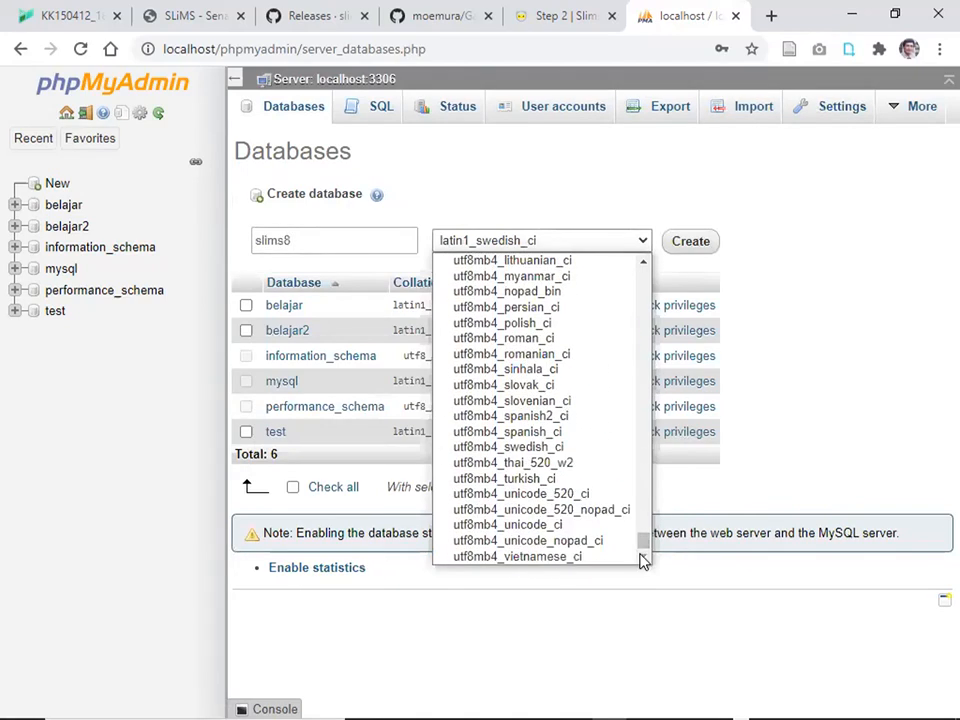
pyautogui.click(548, 526)
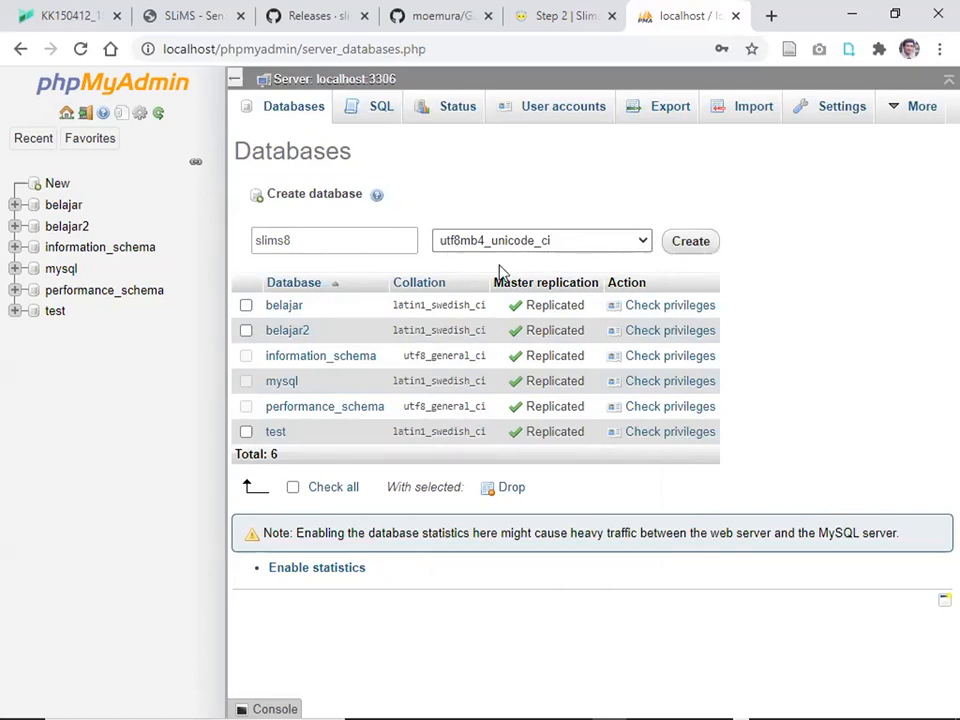
pyautogui.click(690, 242)
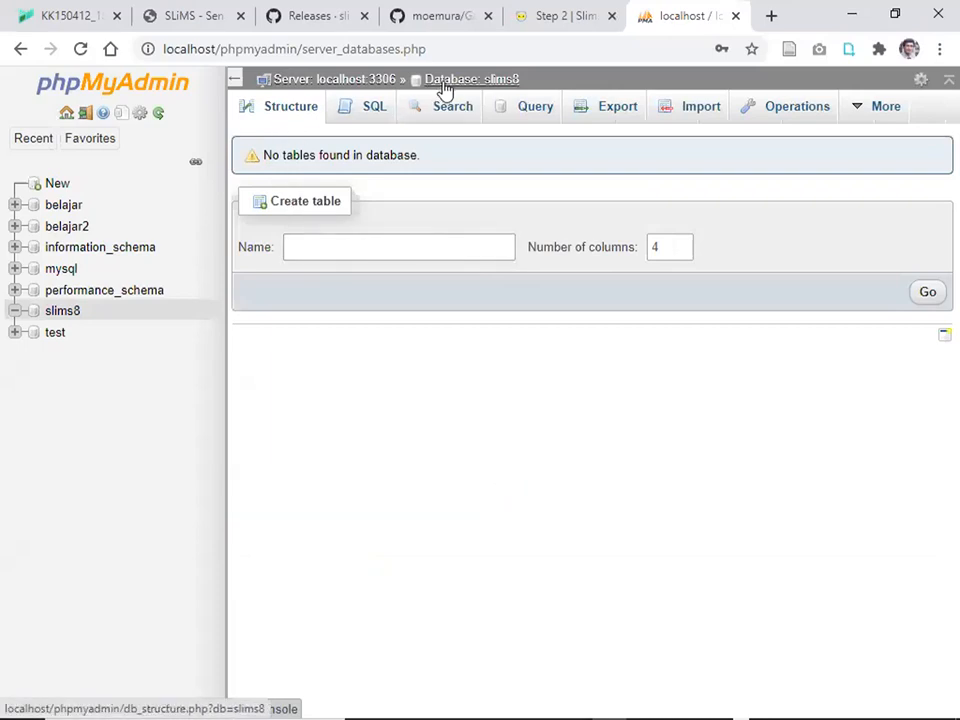
# Create a database named ucs with utf8mb4_unicode_ci collation and close the phpMyAdmin tab.
pyautogui.click(352, 86)
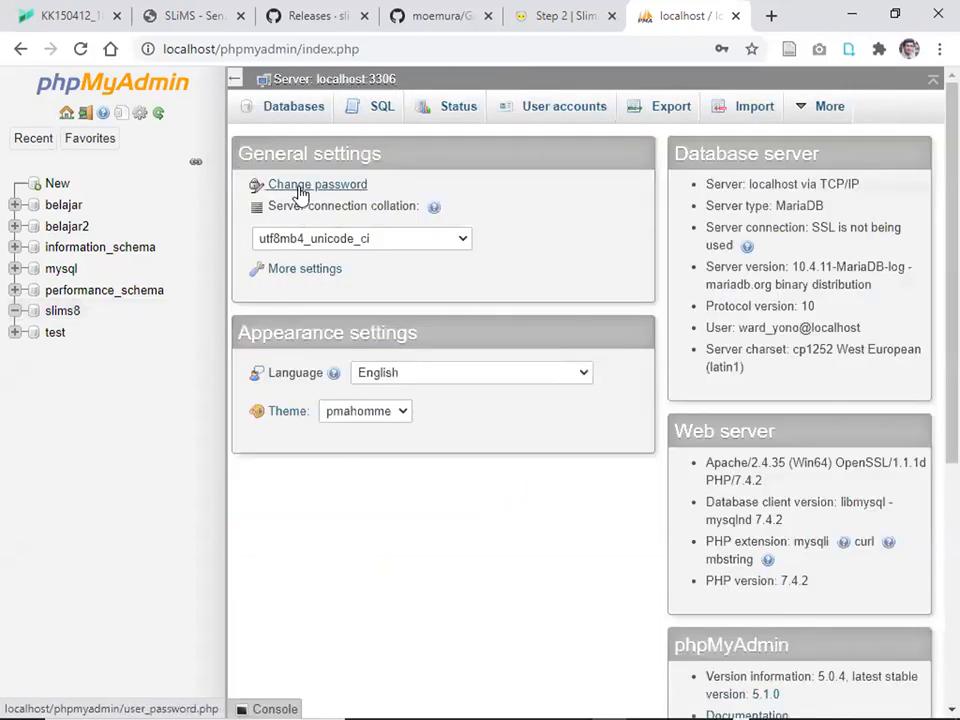
pyautogui.click(288, 112)
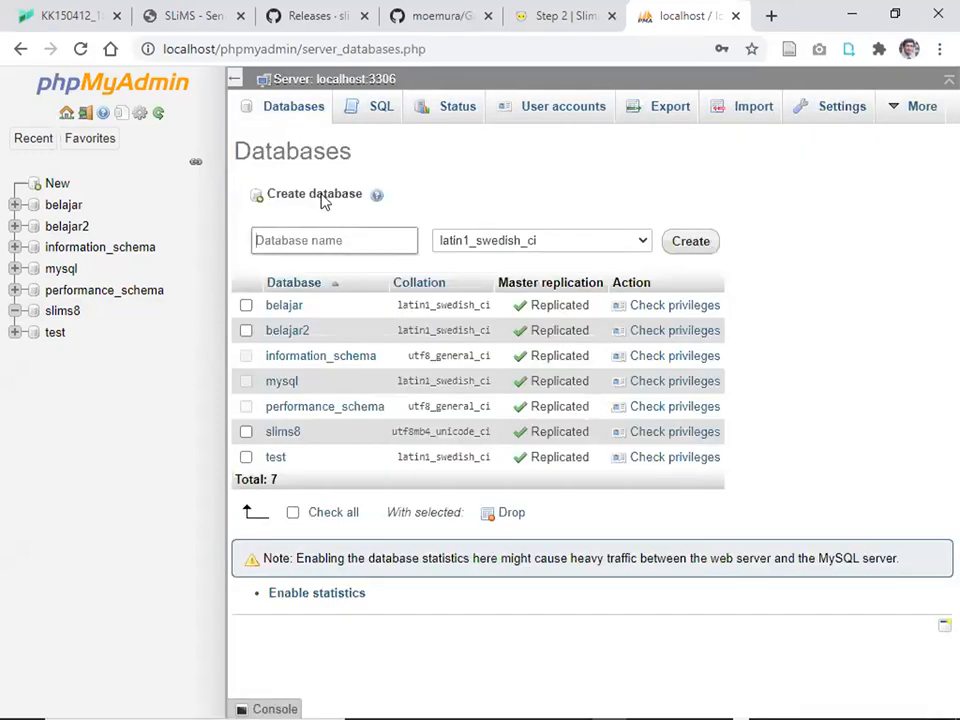
pyautogui.click(320, 241)
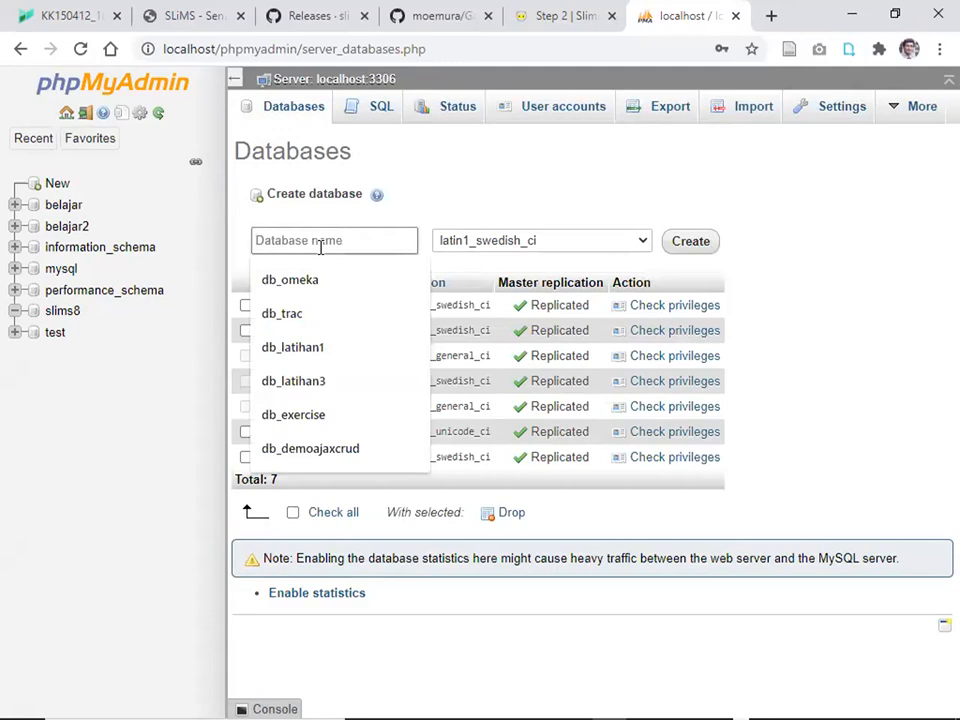
pyautogui.write('ucs')
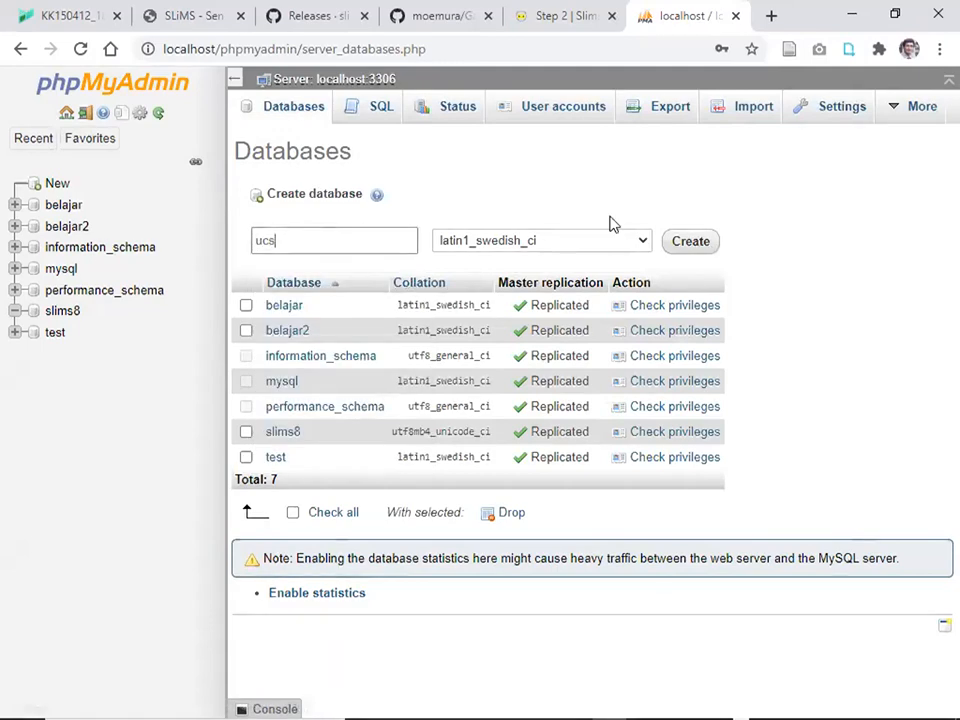
pyautogui.click(637, 248)
pyautogui.moveTo(643, 370); pyautogui.dragTo(643, 545)
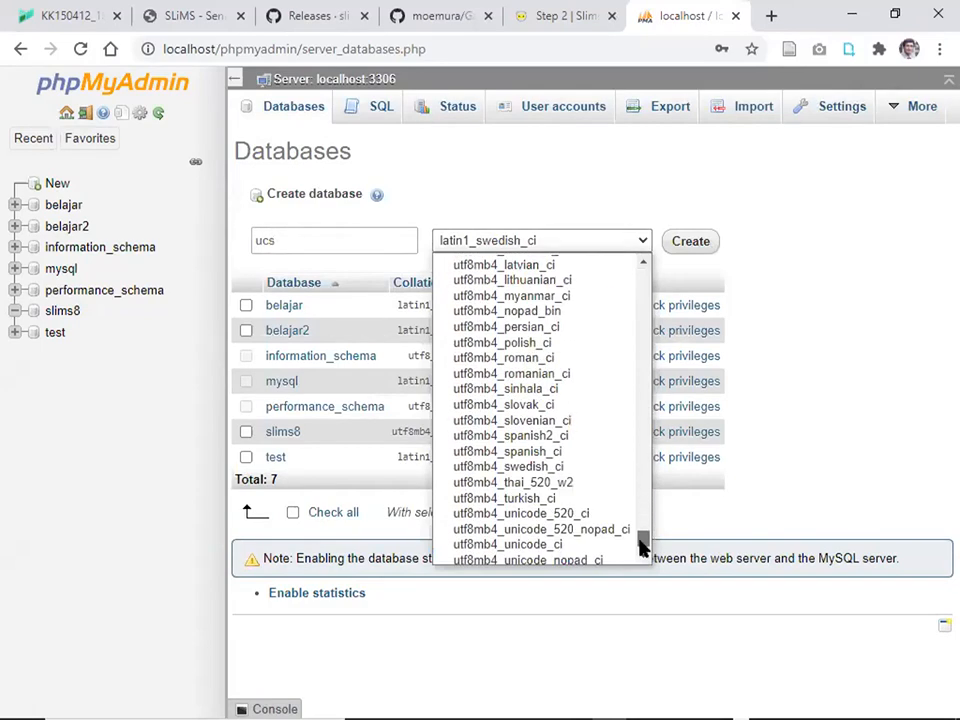
pyautogui.click(600, 545)
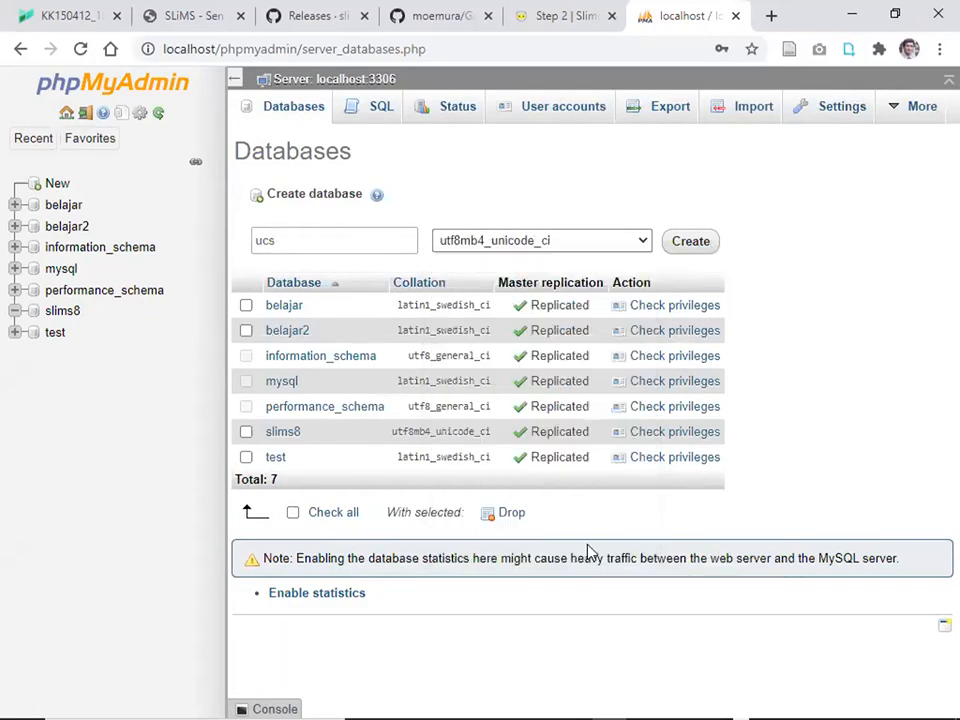
pyautogui.click(703, 247)
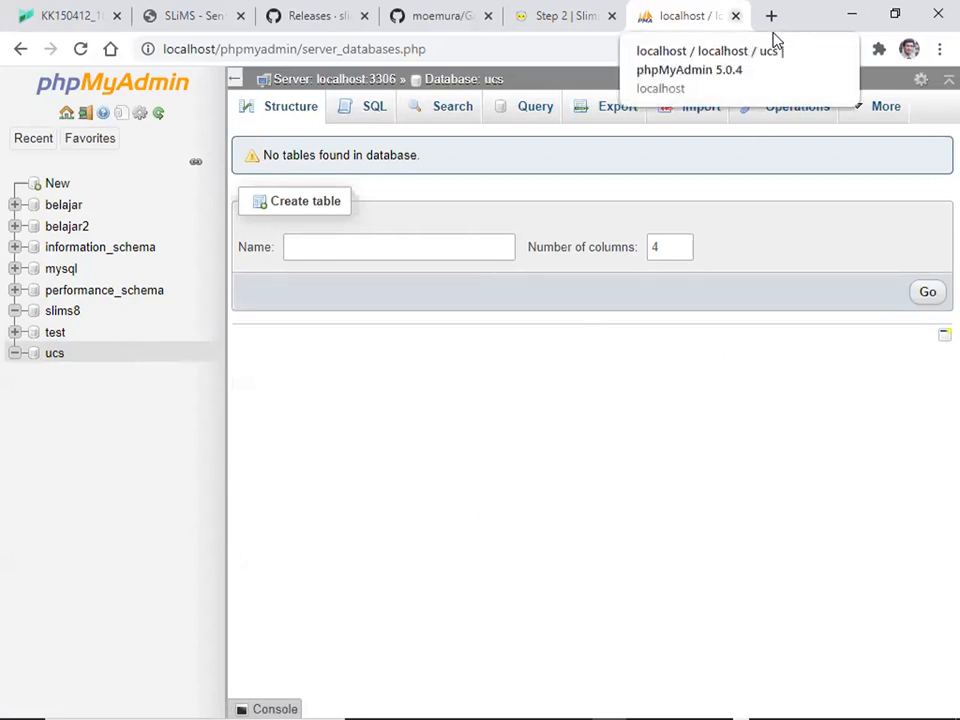
pyautogui.hotkey('ctrl', 'w')
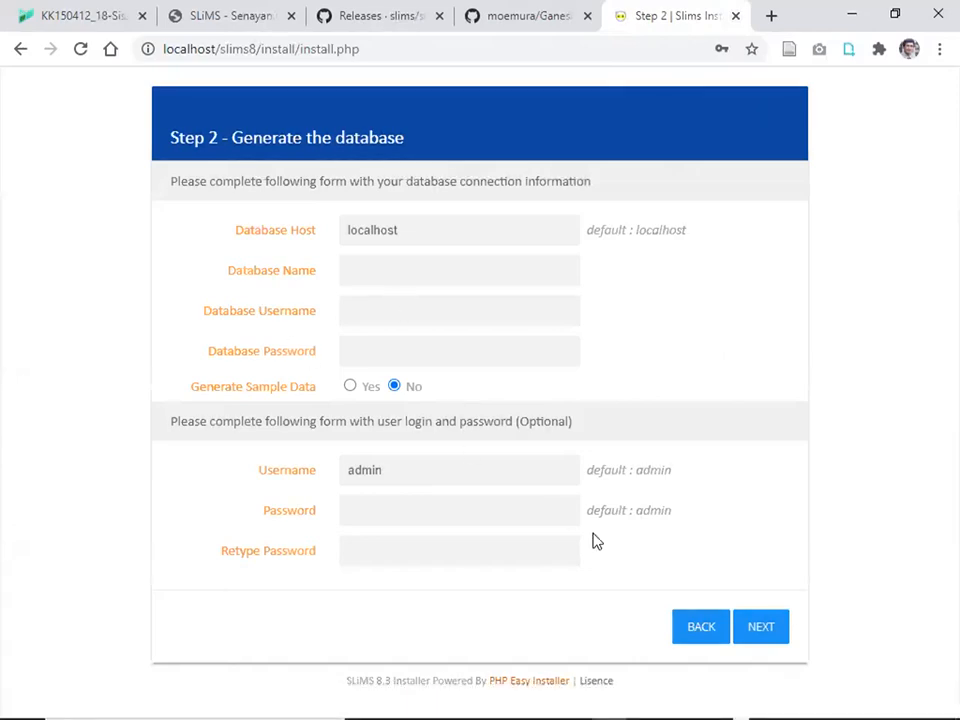
# Stop Laragon's services and switch PHP to php-5.6.9 from the tray menu.
pyautogui.click(711, 701)
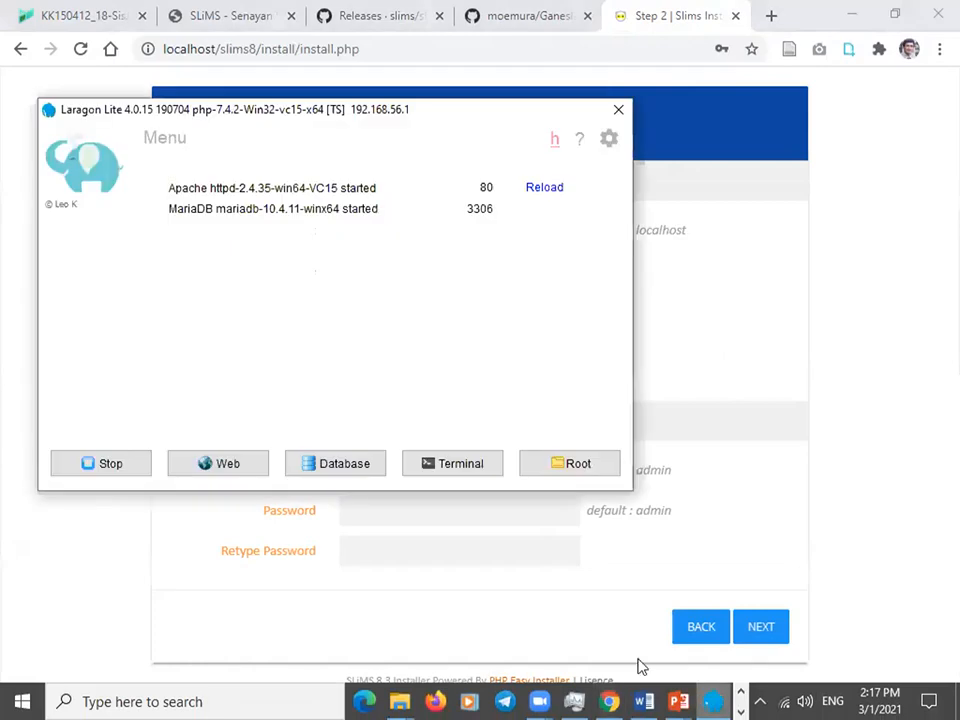
pyautogui.click(97, 472)
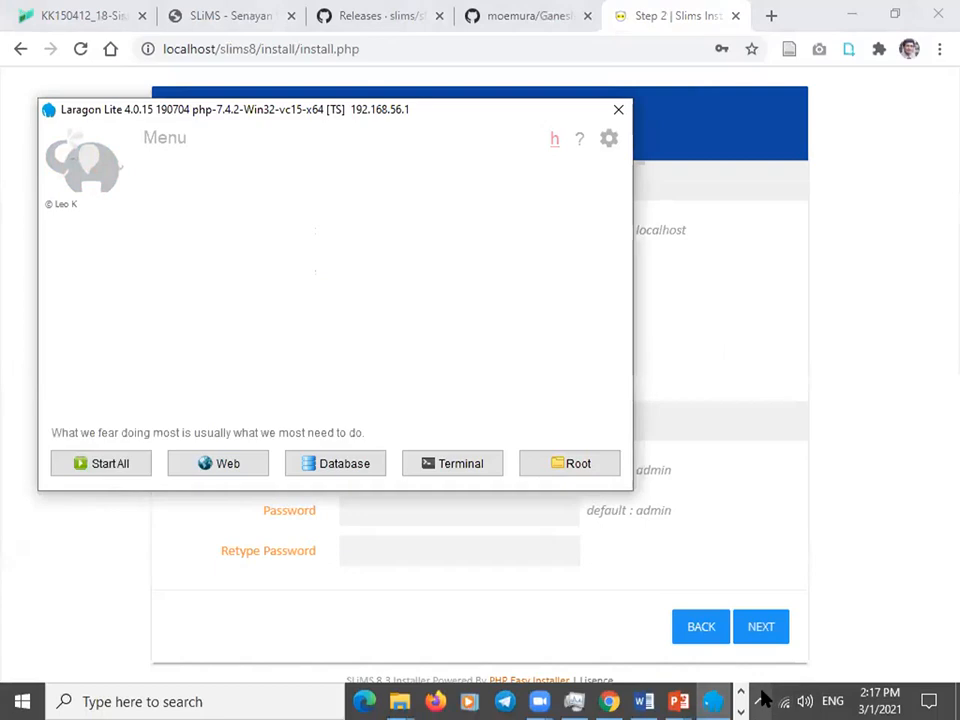
pyautogui.click(741, 693)
pyautogui.rightClick(722, 663)
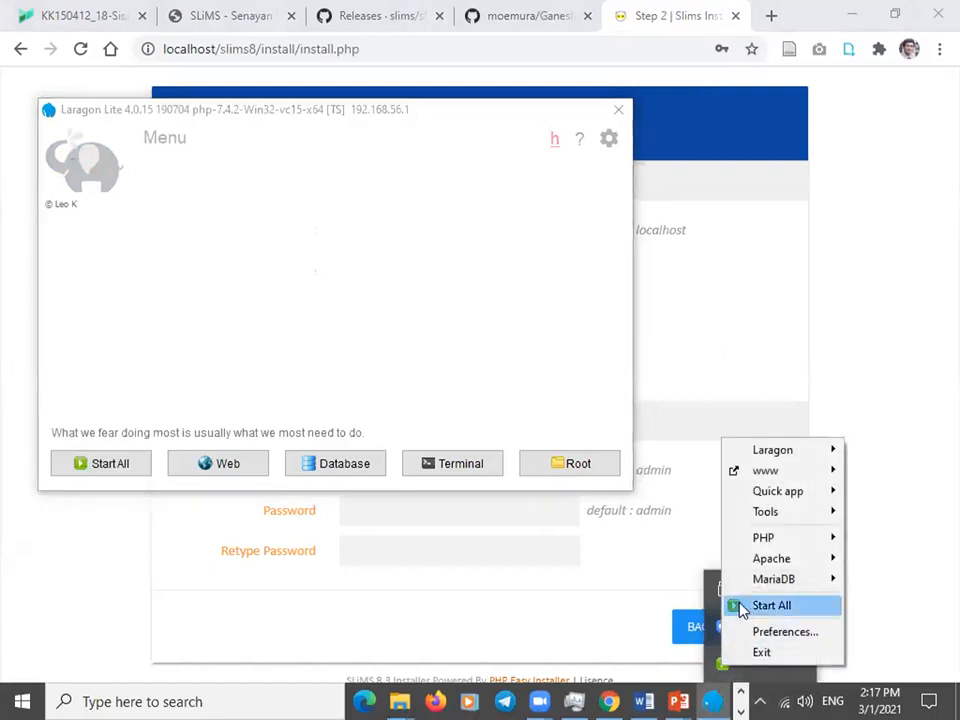
pyautogui.moveTo(763, 540)
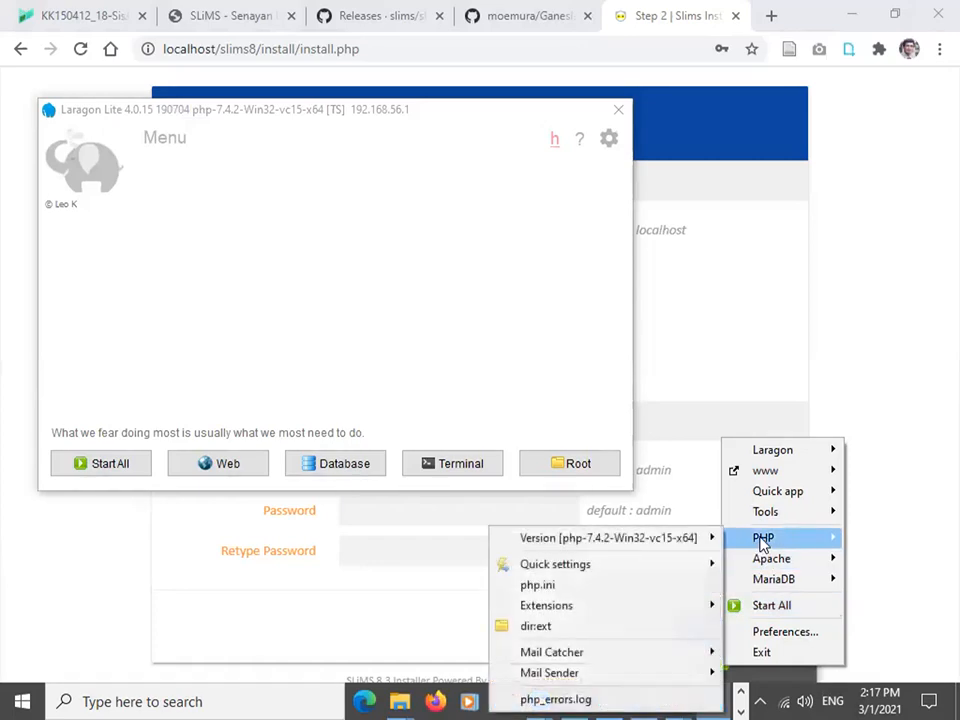
pyautogui.moveTo(700, 538)
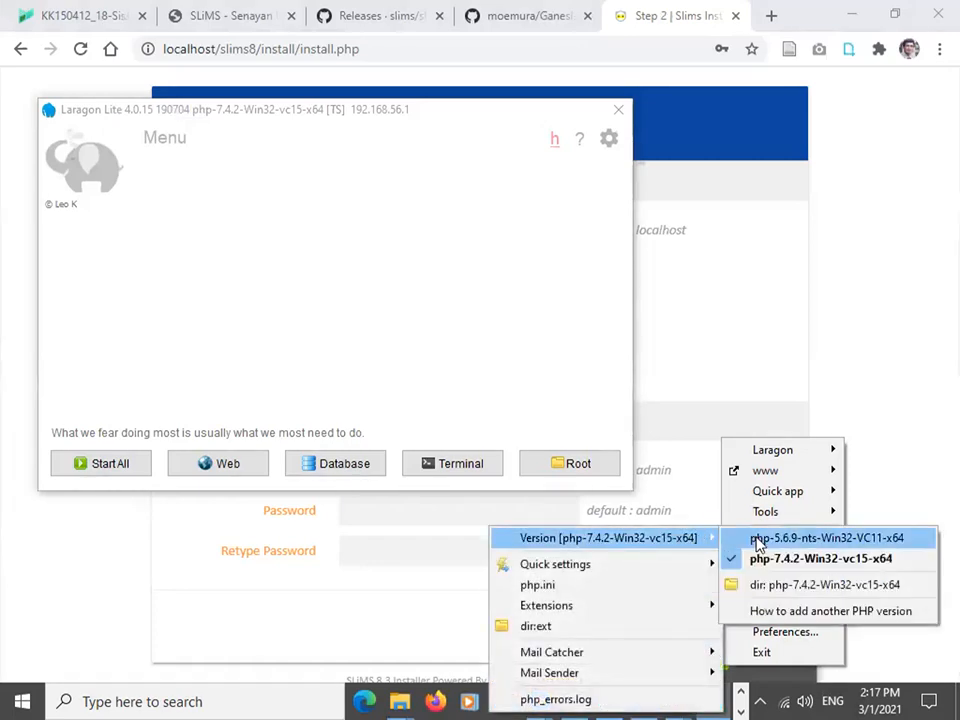
pyautogui.click(757, 543)
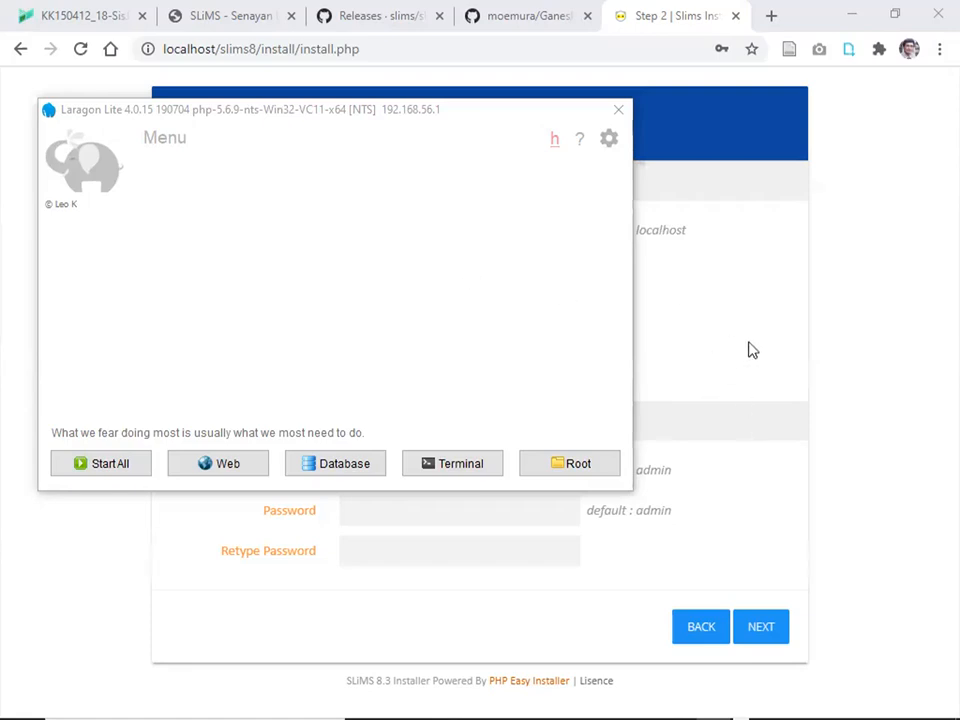
# Reload the SLiMS installer page and restart all Laragon services.
pyautogui.click(785, 344)
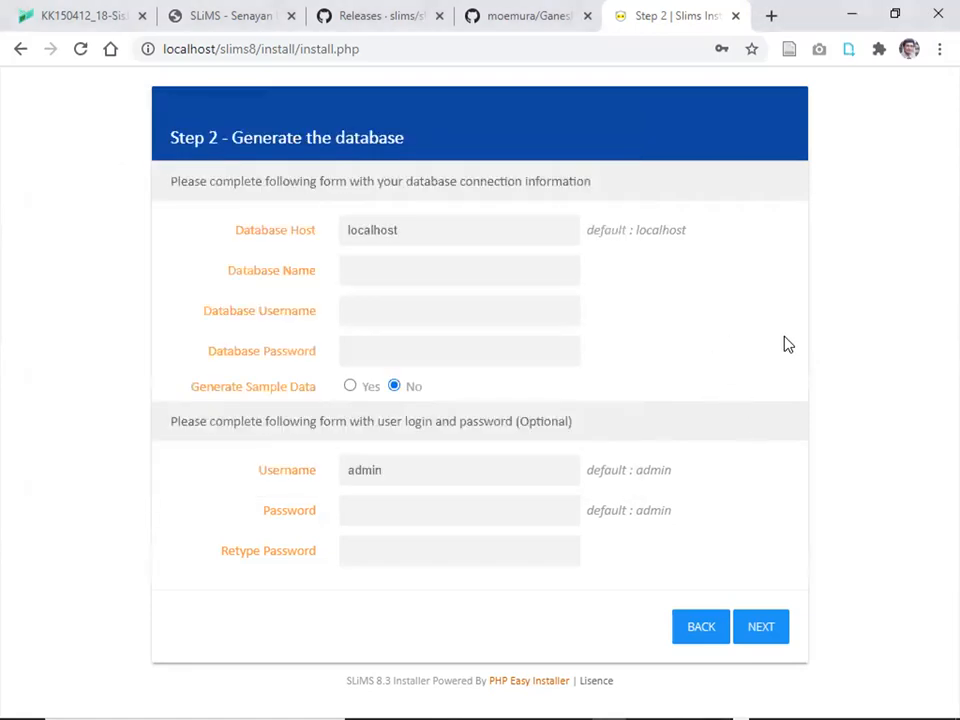
pyautogui.click(81, 50)
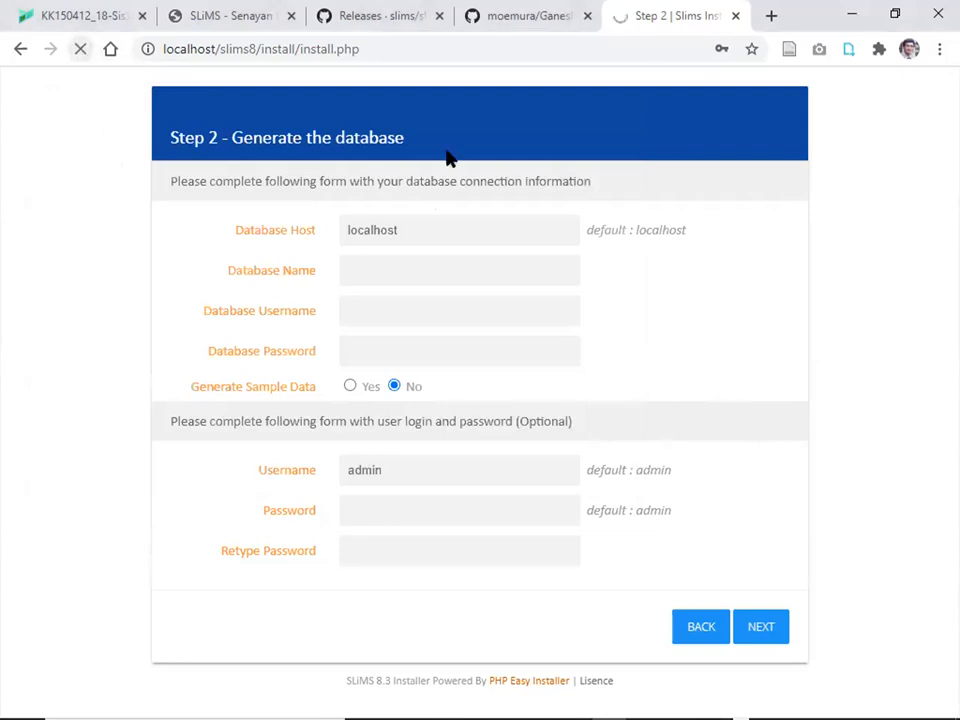
pyautogui.moveTo(606, 700)
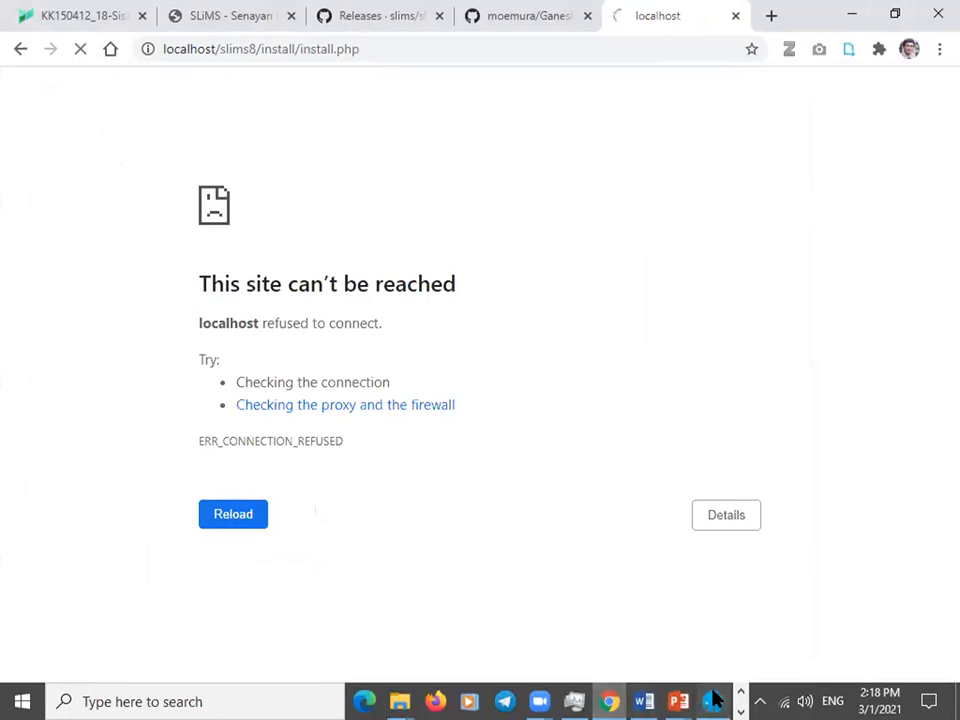
pyautogui.click(711, 700)
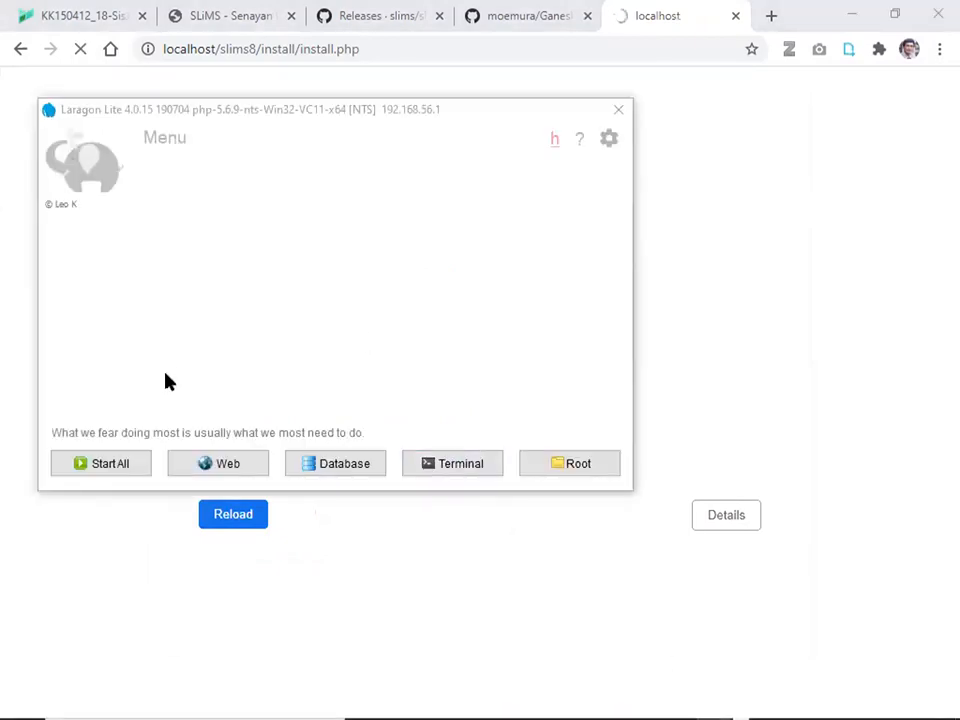
pyautogui.click(111, 466)
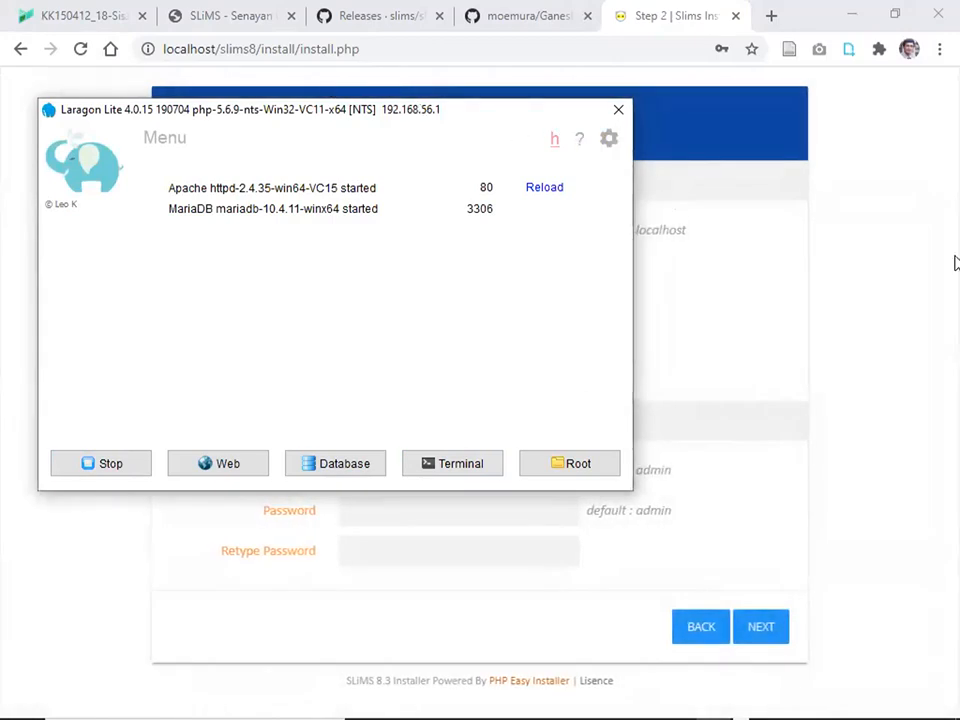
# Enter database slims8 with the database username and password, enable sample data, and submit.
pyautogui.click(885, 258)
pyautogui.click(386, 265)
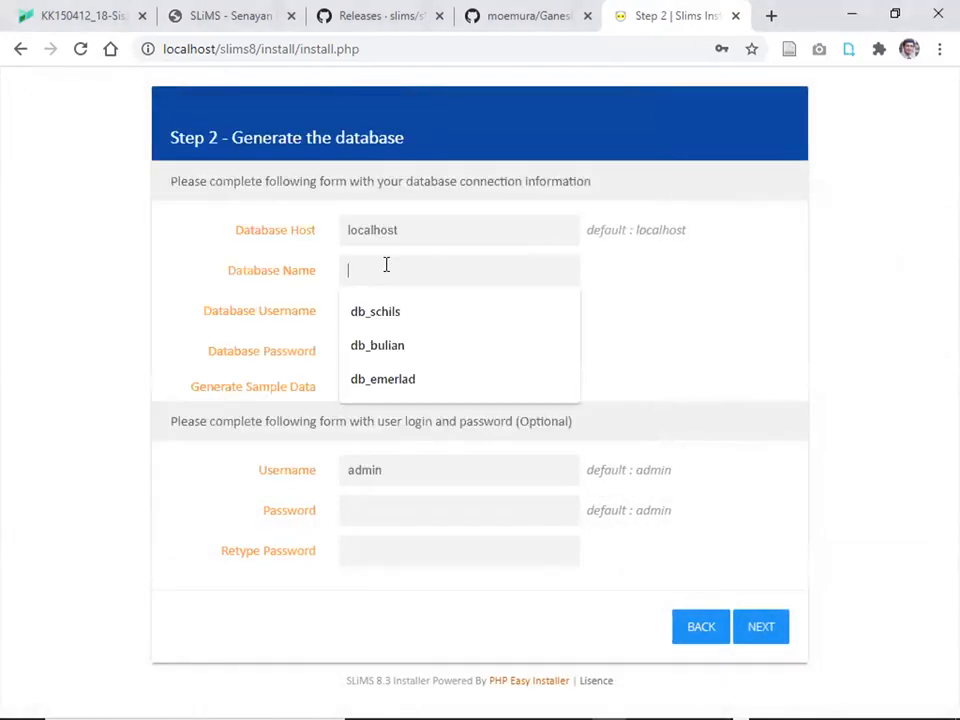
pyautogui.write('sli')
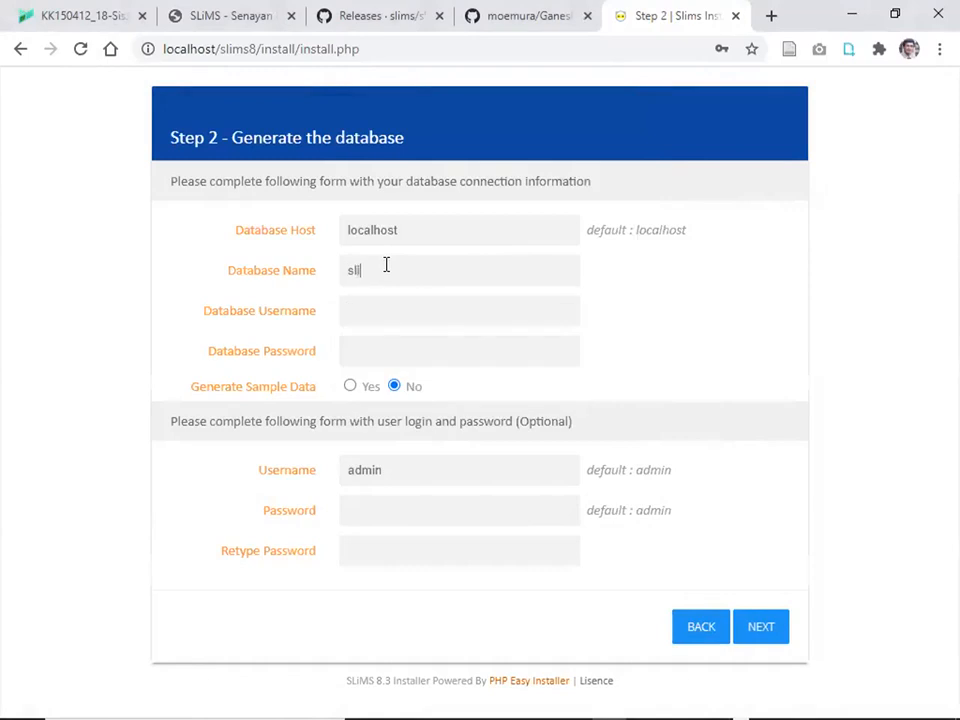
pyautogui.write('ms8')
pyautogui.click(380, 310)
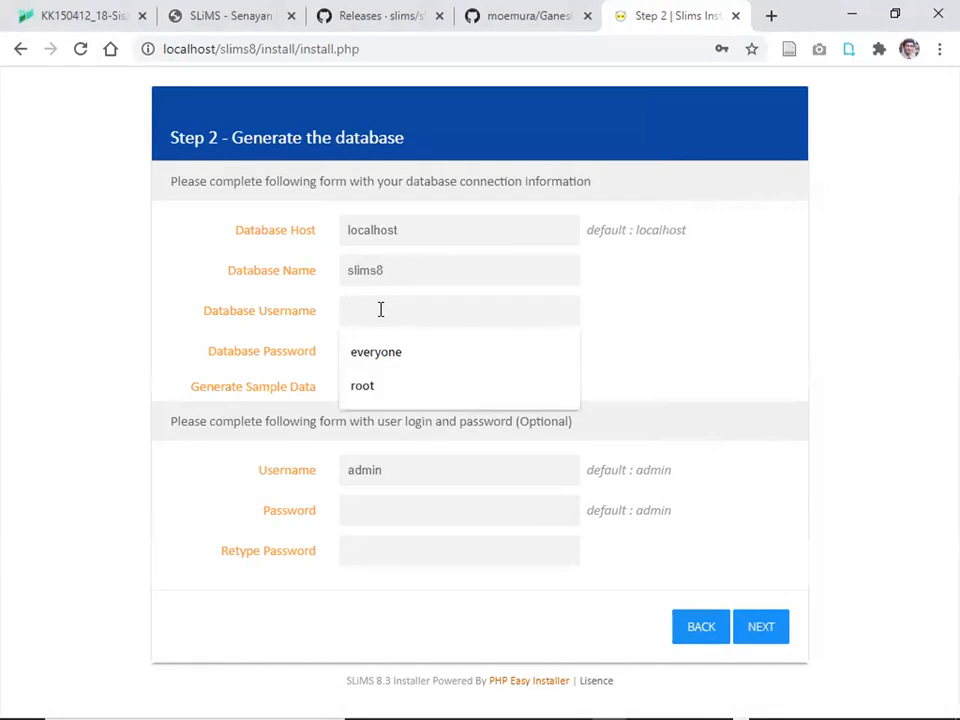
pyautogui.write('war')
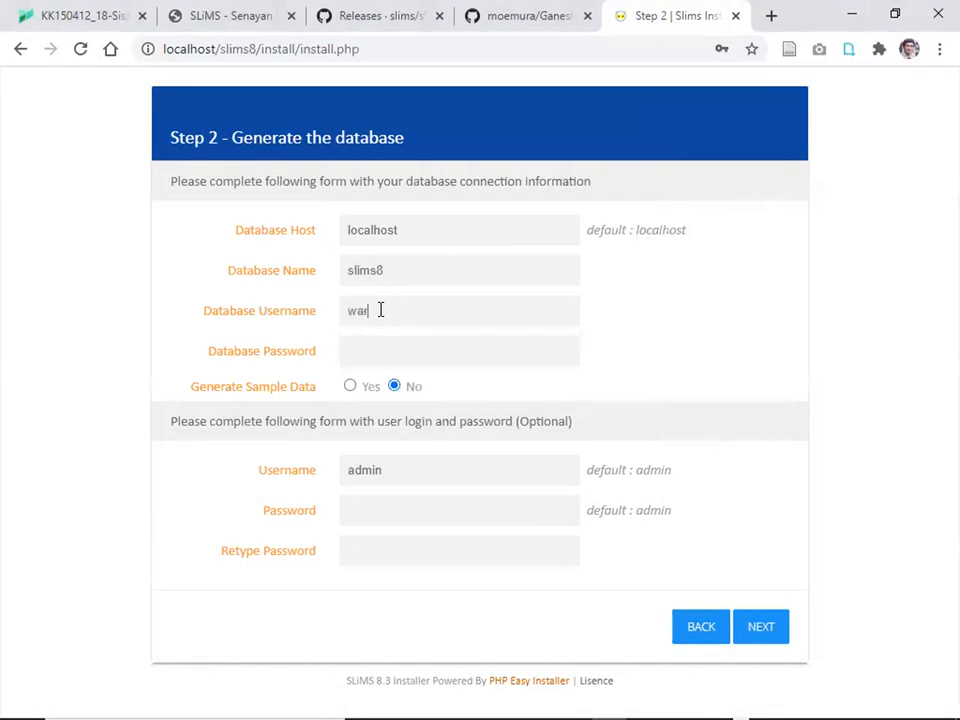
pyautogui.write('diyono')
pyautogui.click(384, 352)
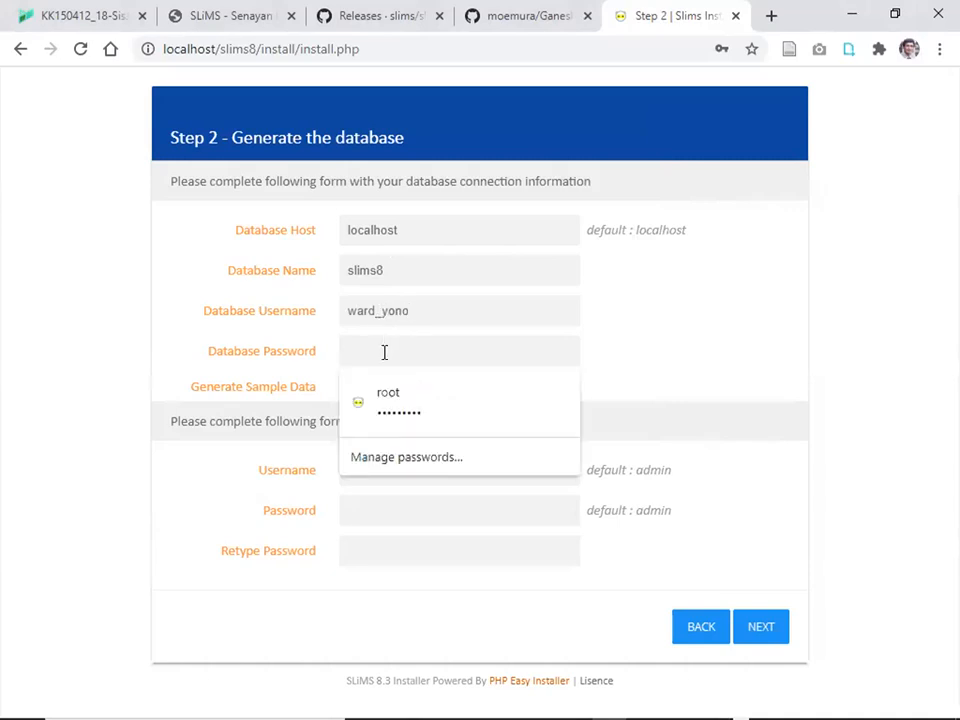
pyautogui.write('******')
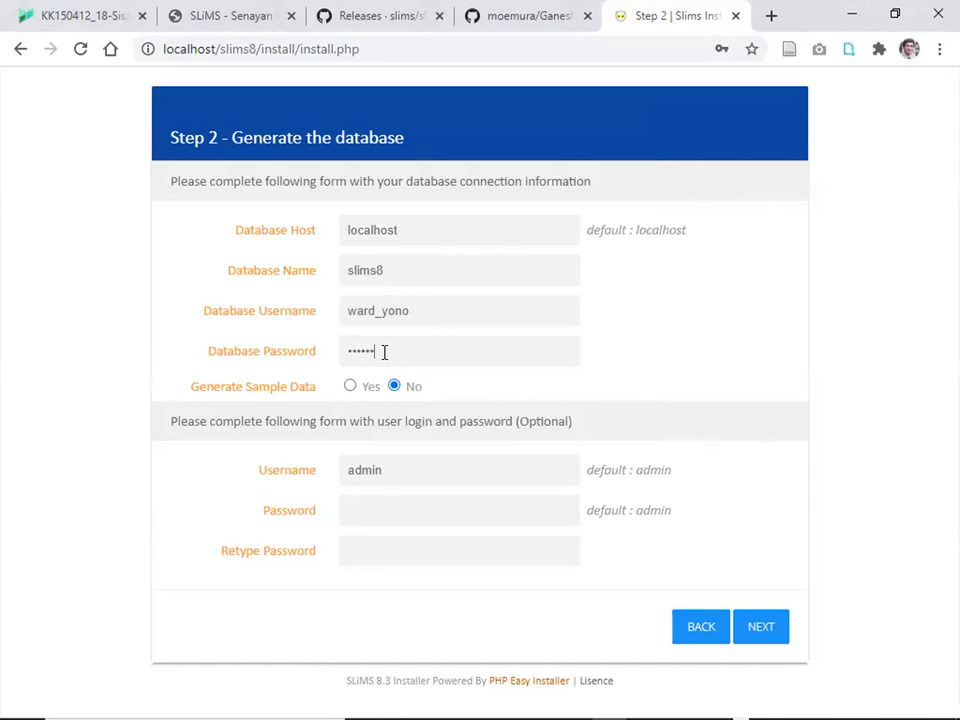
pyautogui.write('*******')
pyautogui.click(351, 387)
pyautogui.click(762, 628)
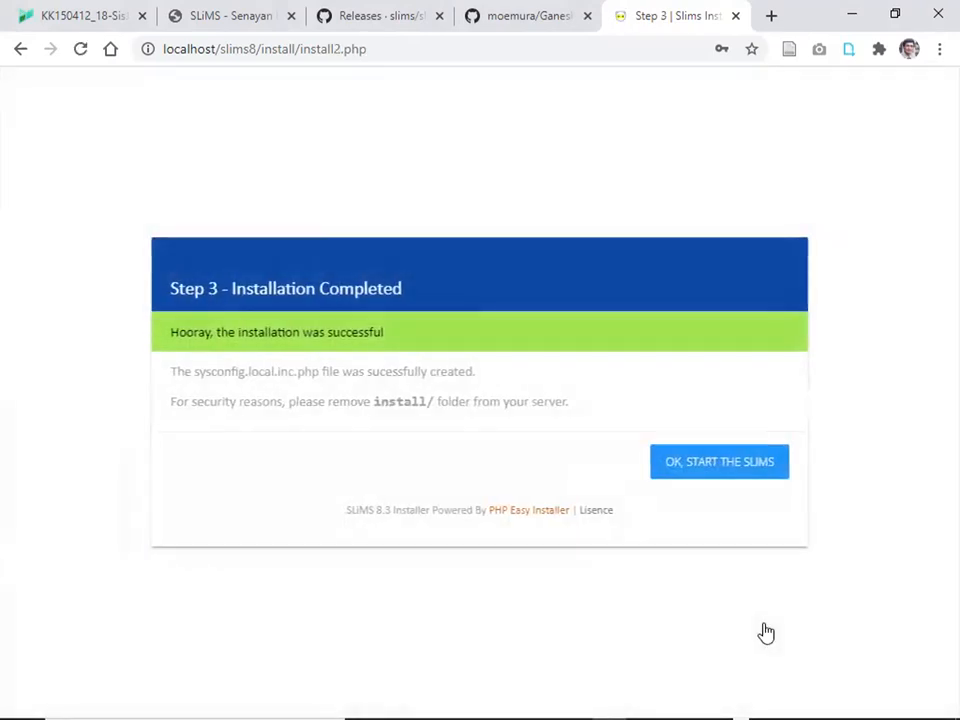
# Start the installed SLiMS, then replace the address path with ucs.
pyautogui.click(713, 468)
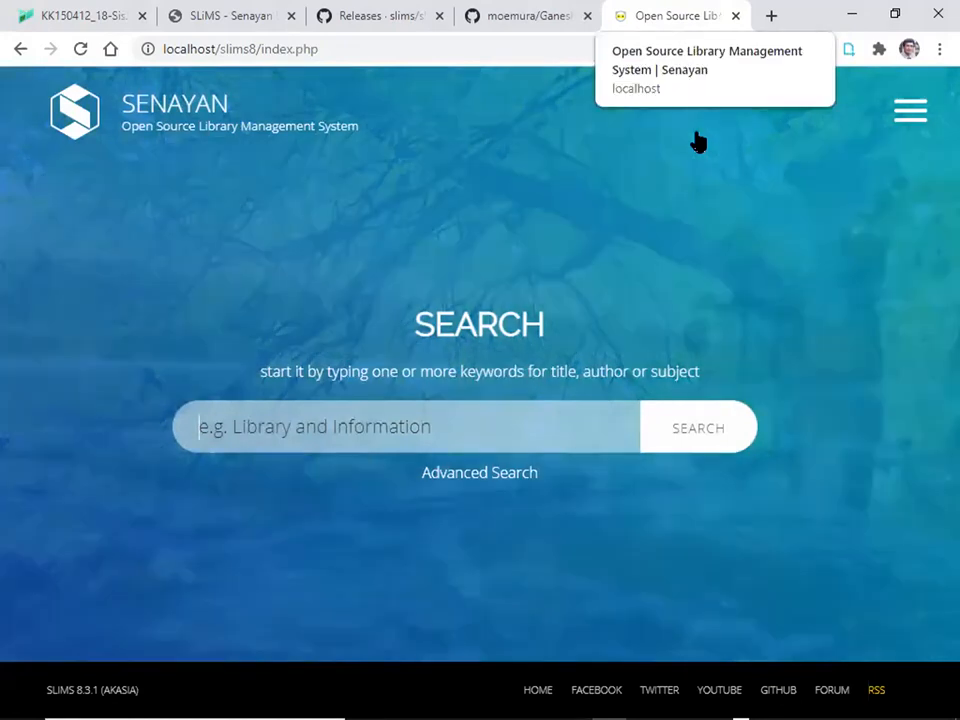
pyautogui.moveTo(331, 48); pyautogui.dragTo(222, 53)
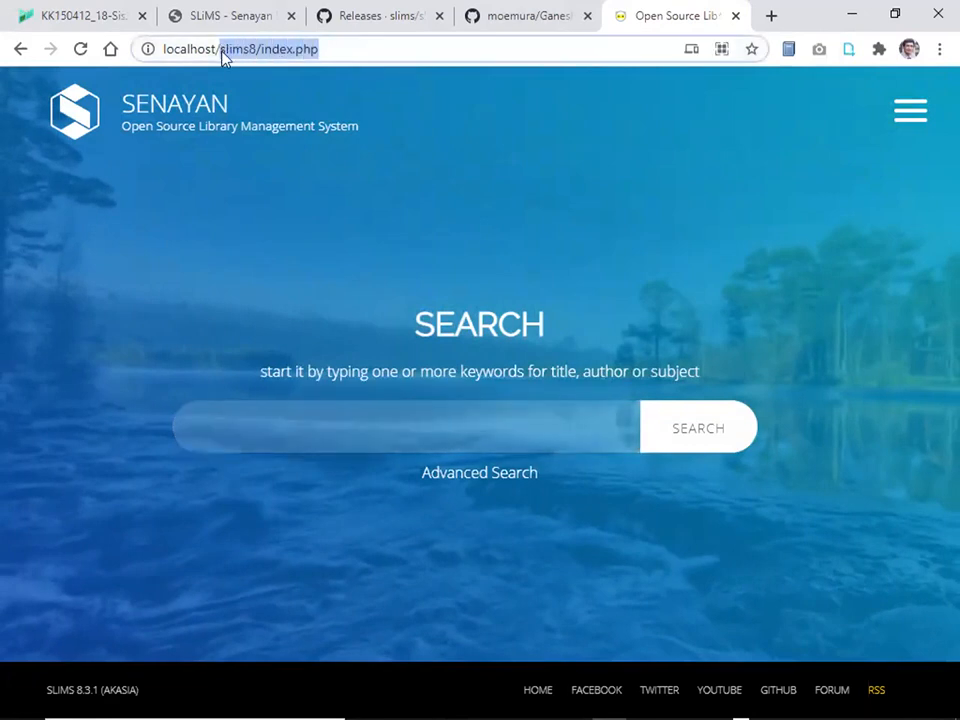
pyautogui.write('ucs')
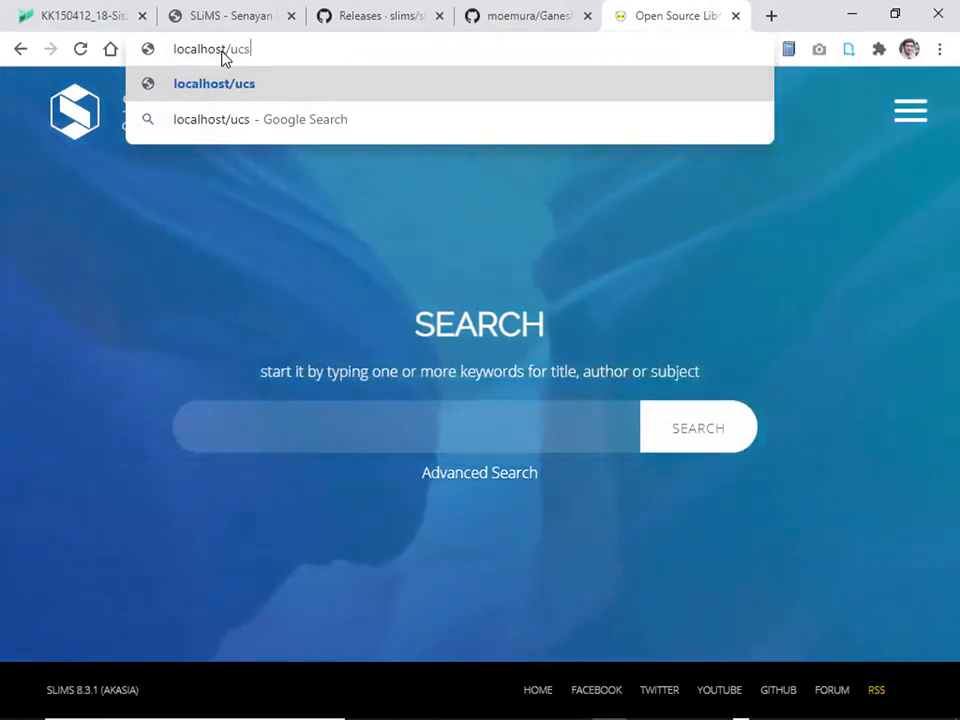
# Load localhost/ucs, see the database connection error, and switch to another window.
pyautogui.press('Return')
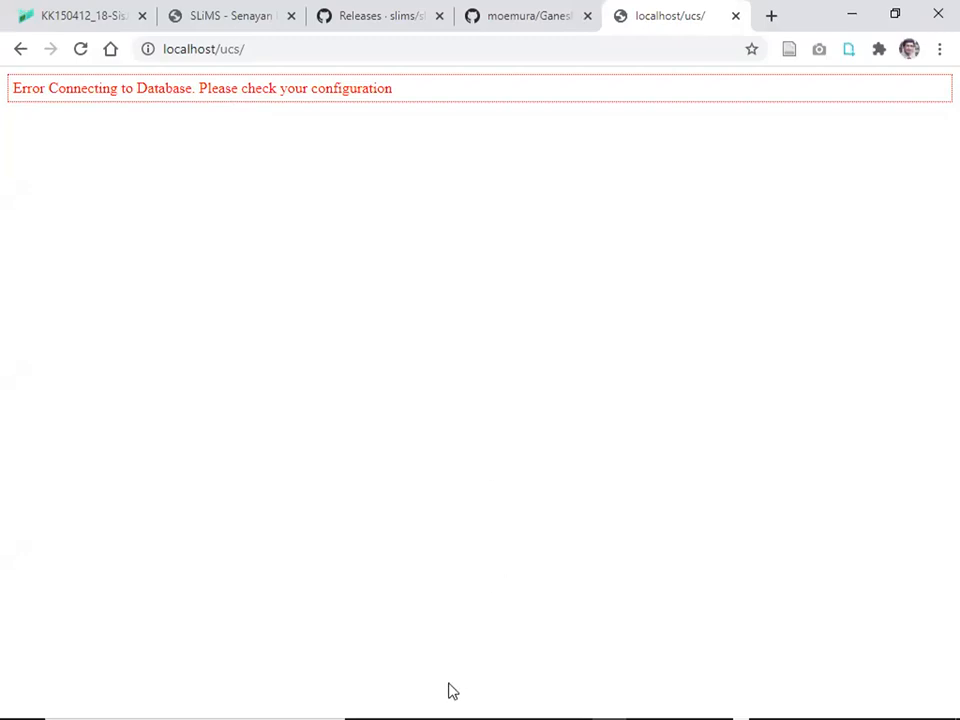
pyautogui.hotkey('alt', 'Tab')
pyautogui.hotkey('alt', 'Tab')
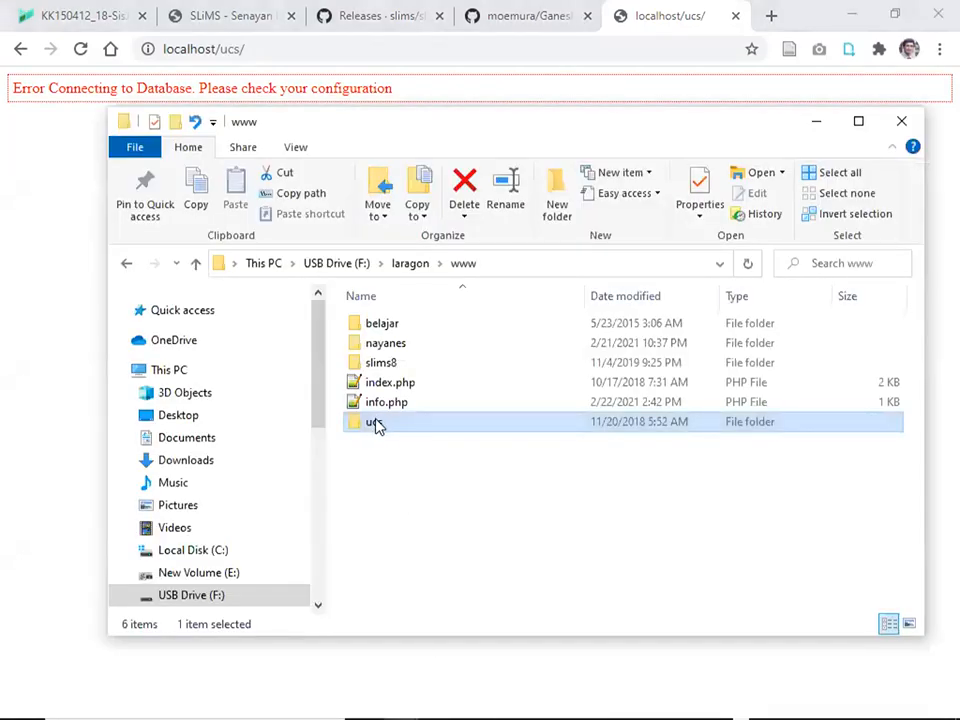
# Open ucsysconfig.inc.php from the ucs folder with Edit with Notepad++.
pyautogui.doubleClick(374, 422)
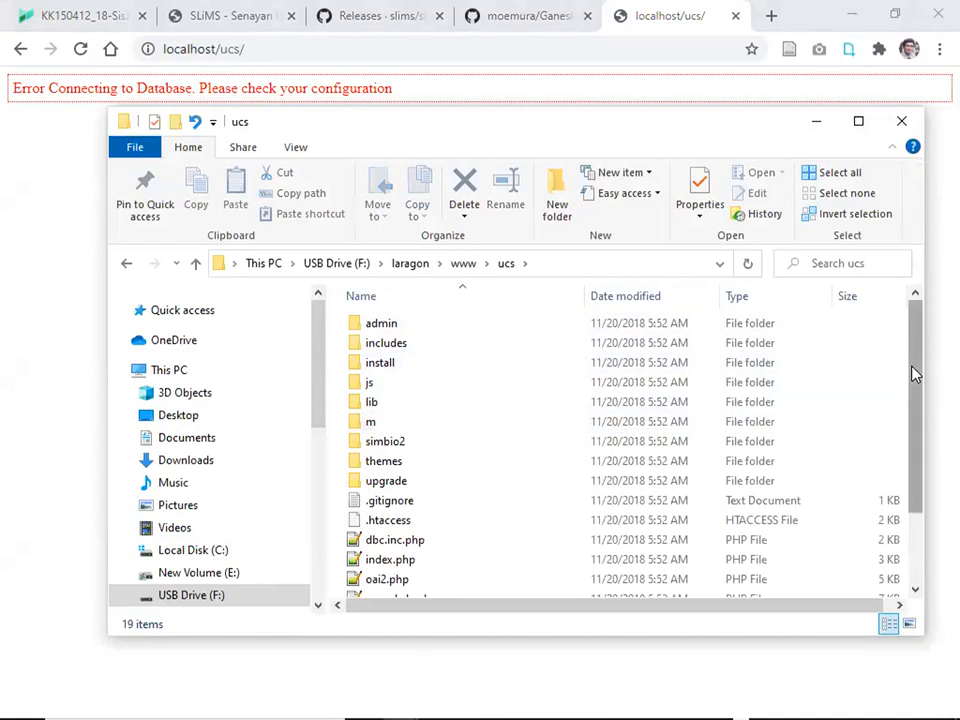
pyautogui.moveTo(913, 372); pyautogui.dragTo(911, 446)
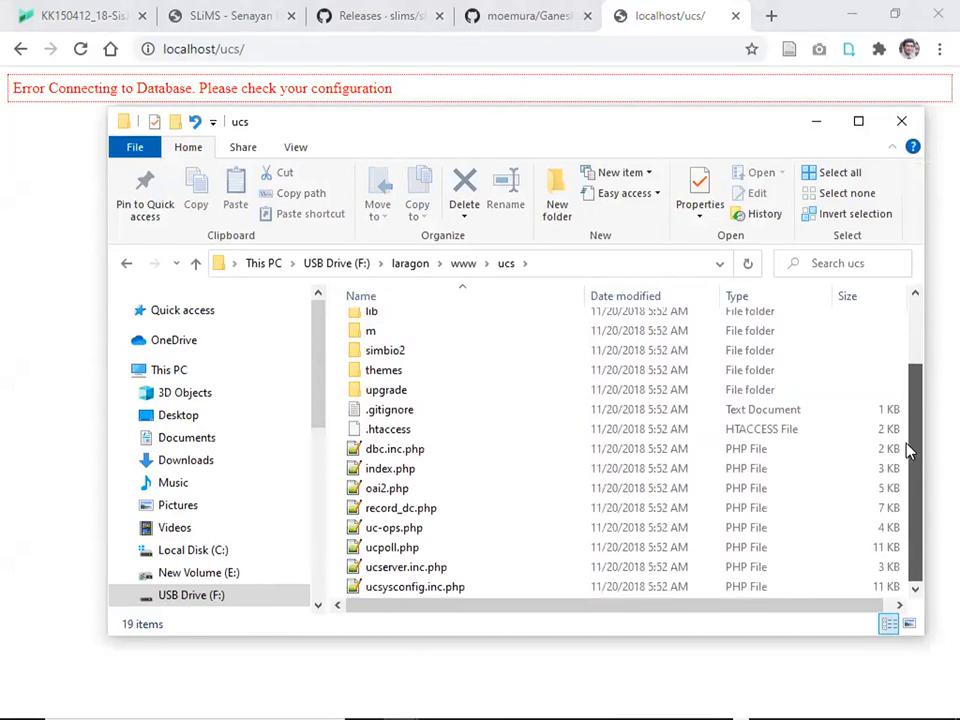
pyautogui.click(408, 588)
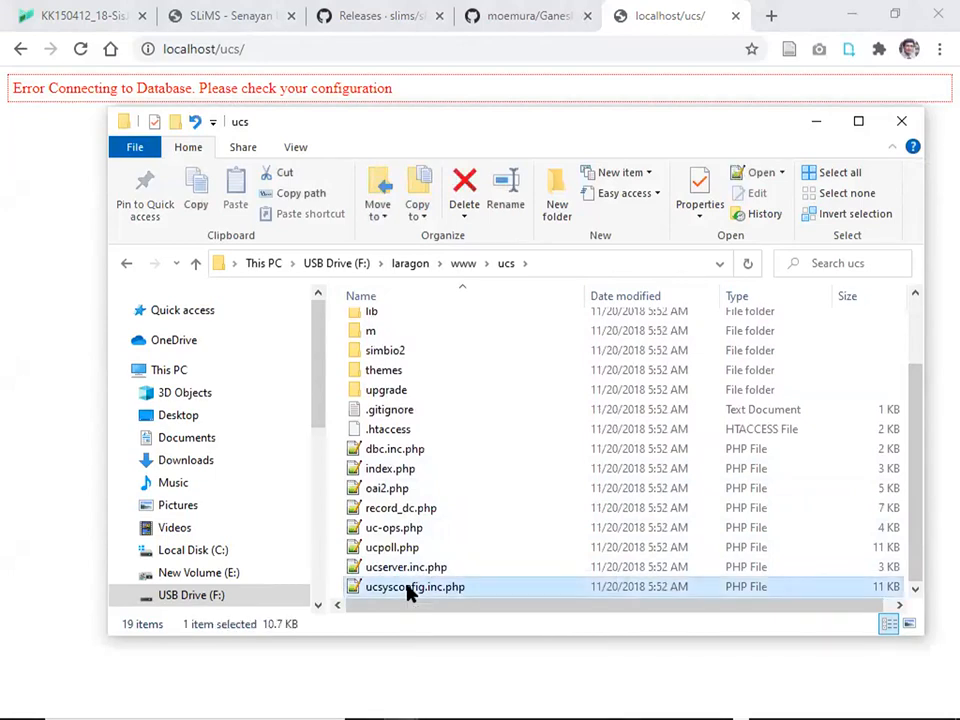
pyautogui.rightClick(408, 590)
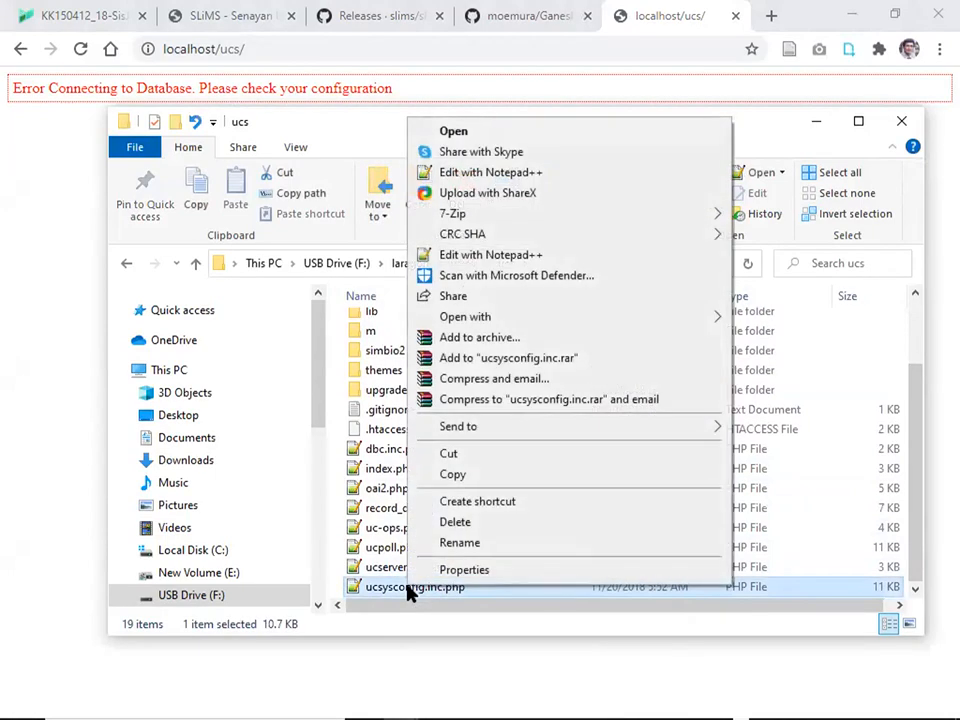
pyautogui.click(485, 173)
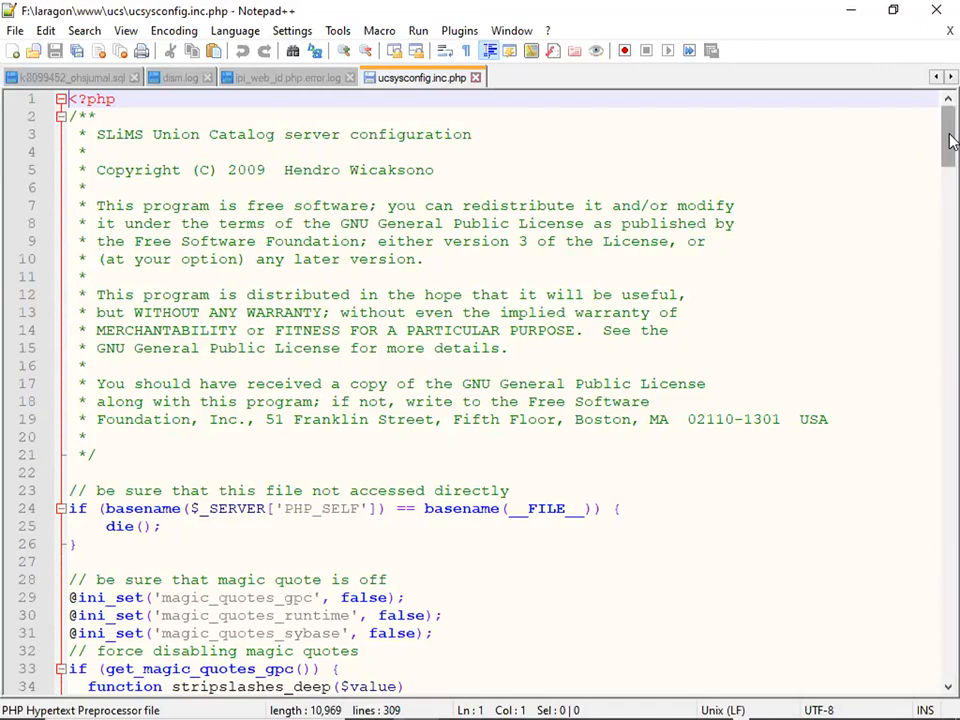
# Find the database settings and change the database name from ucsdbname to ucs.
pyautogui.hotkey('ctrl', 'f')
pyautogui.write('d')
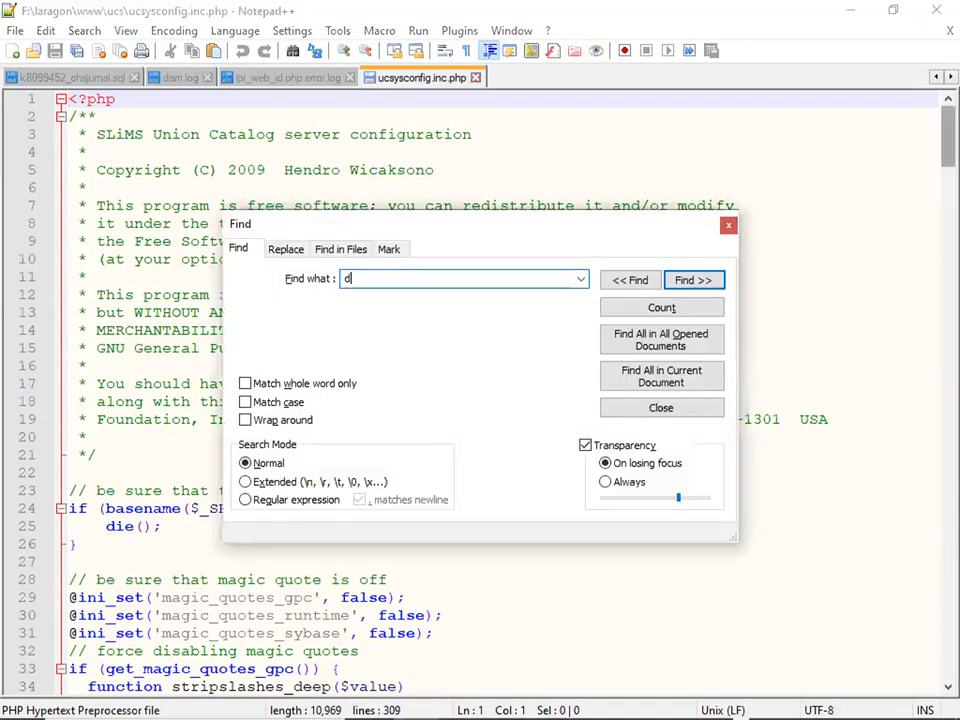
pyautogui.write('atabase')
pyautogui.press('Return')
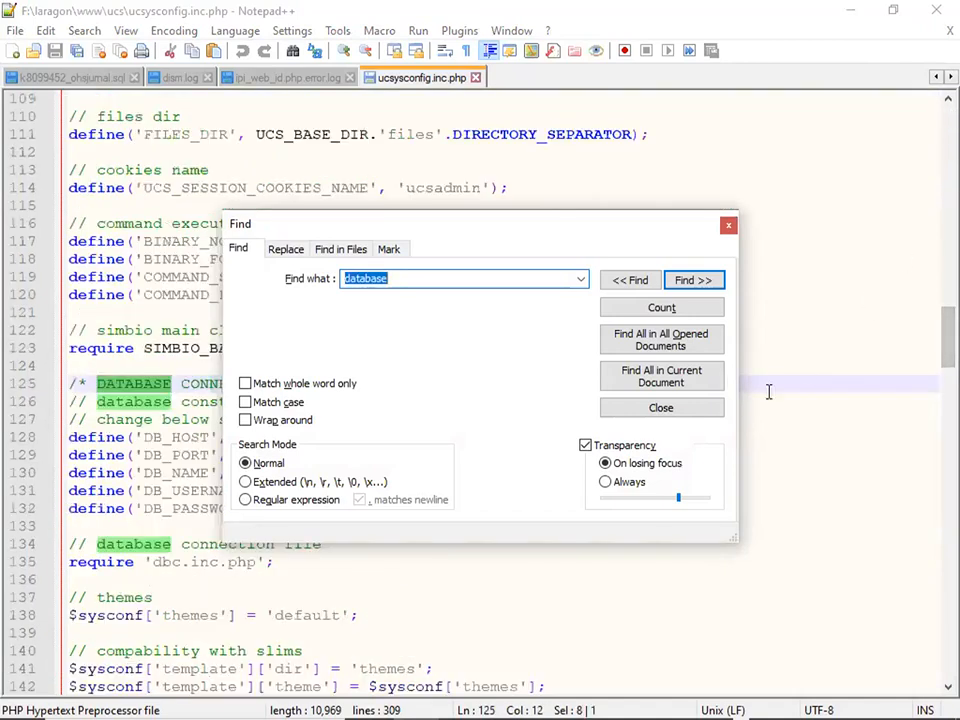
pyautogui.click(705, 415)
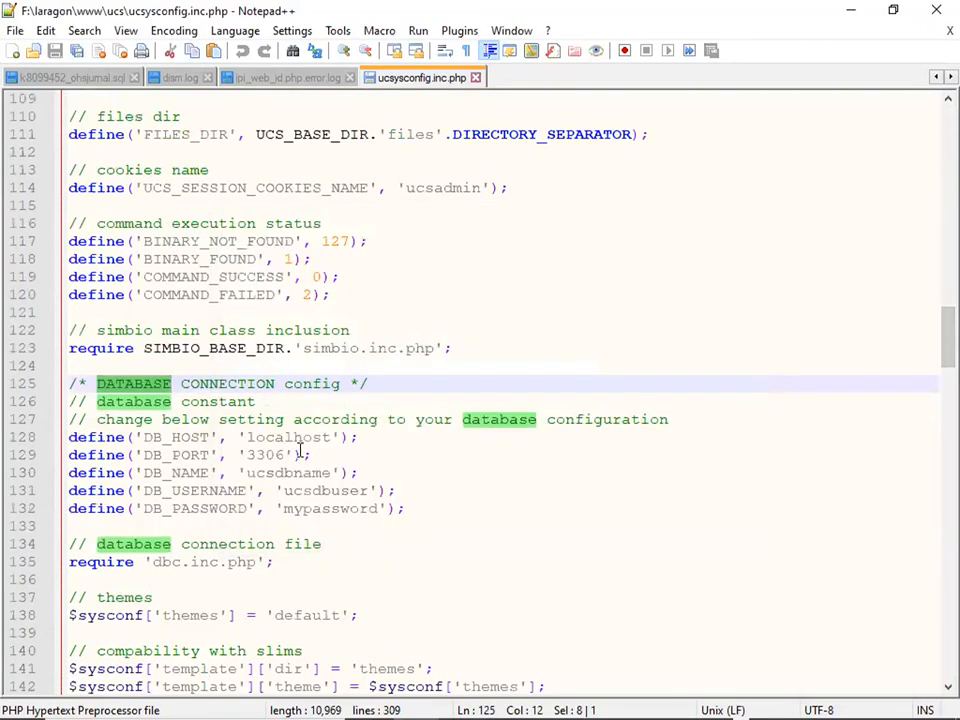
pyautogui.moveTo(250, 472); pyautogui.dragTo(334, 475)
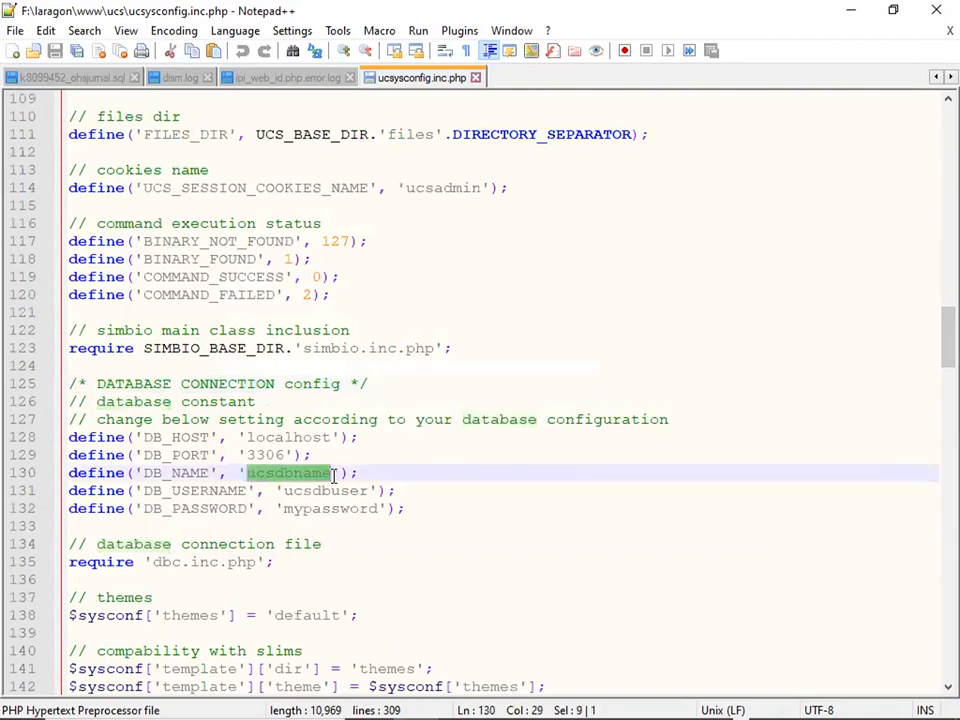
pyautogui.write('ucs')
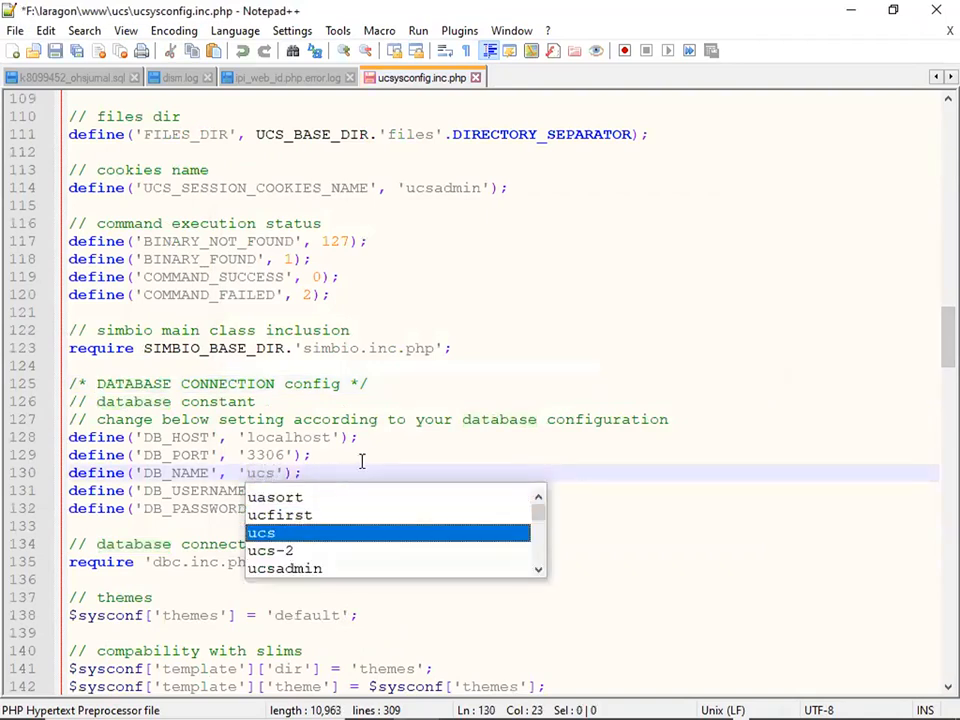
pyautogui.click(360, 459)
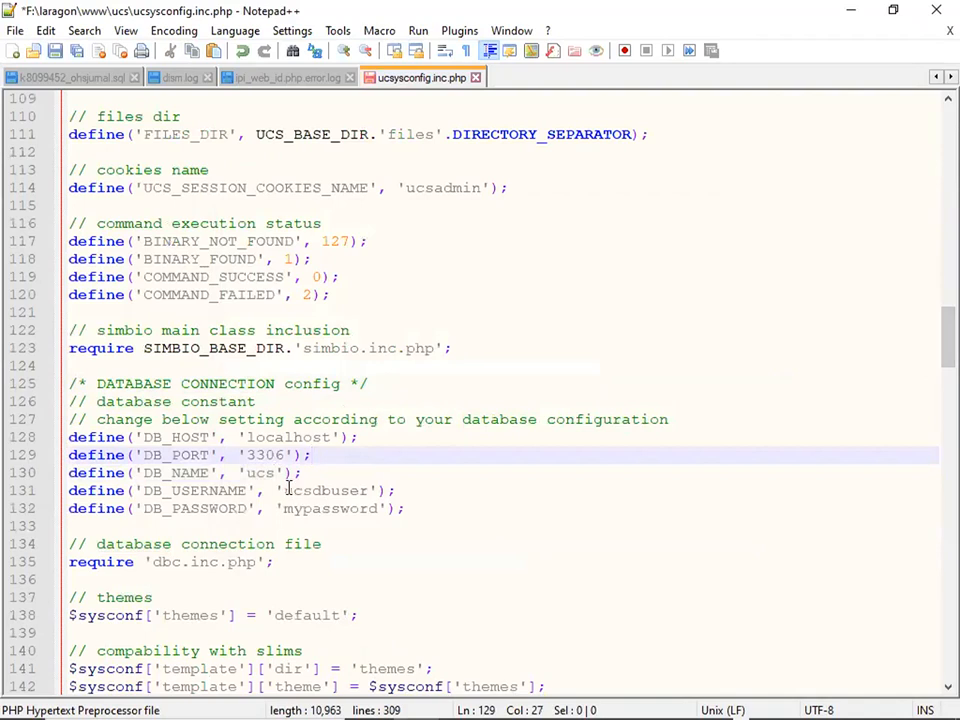
# Replace the placeholder database username and password with the account's credentials and save the file.
pyautogui.moveTo(286, 489); pyautogui.dragTo(369, 491)
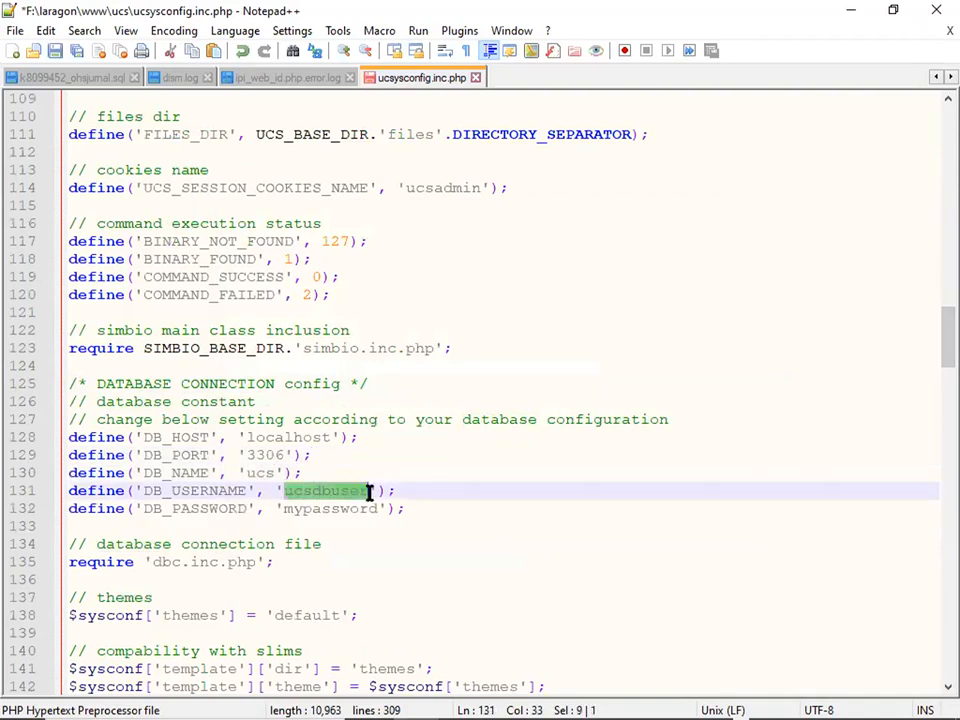
pyautogui.write('ward_yonc')
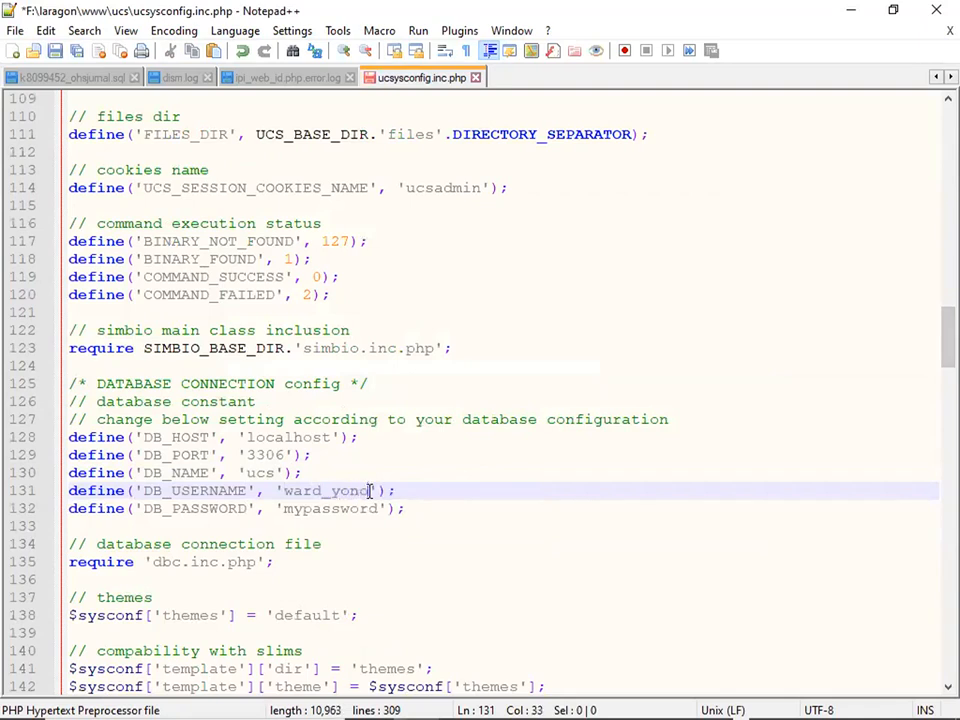
pyautogui.moveTo(383, 508); pyautogui.dragTo(297, 508)
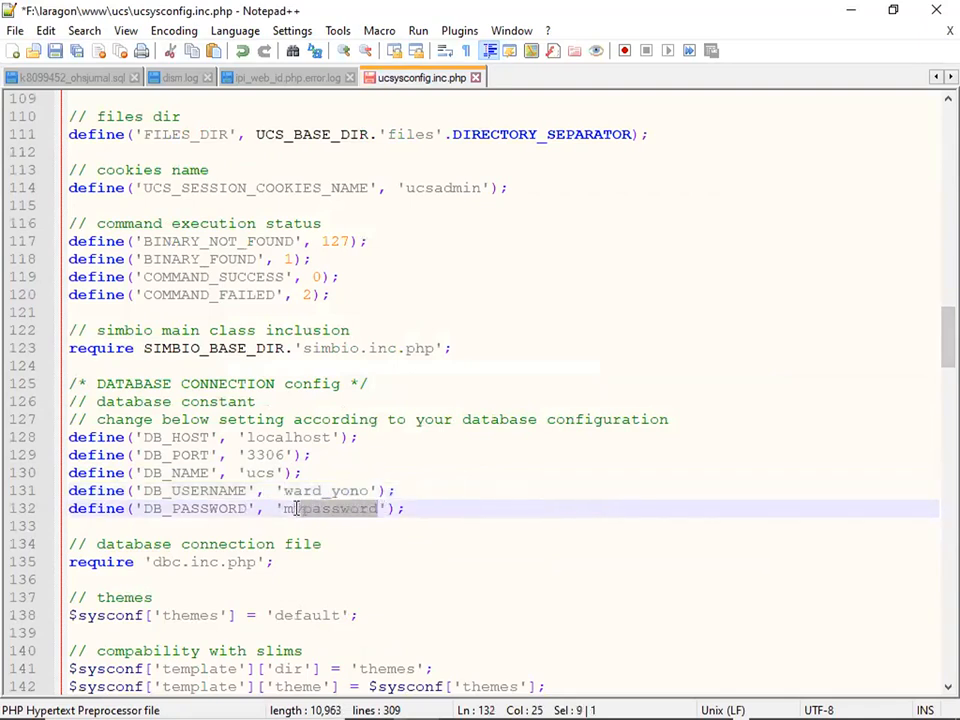
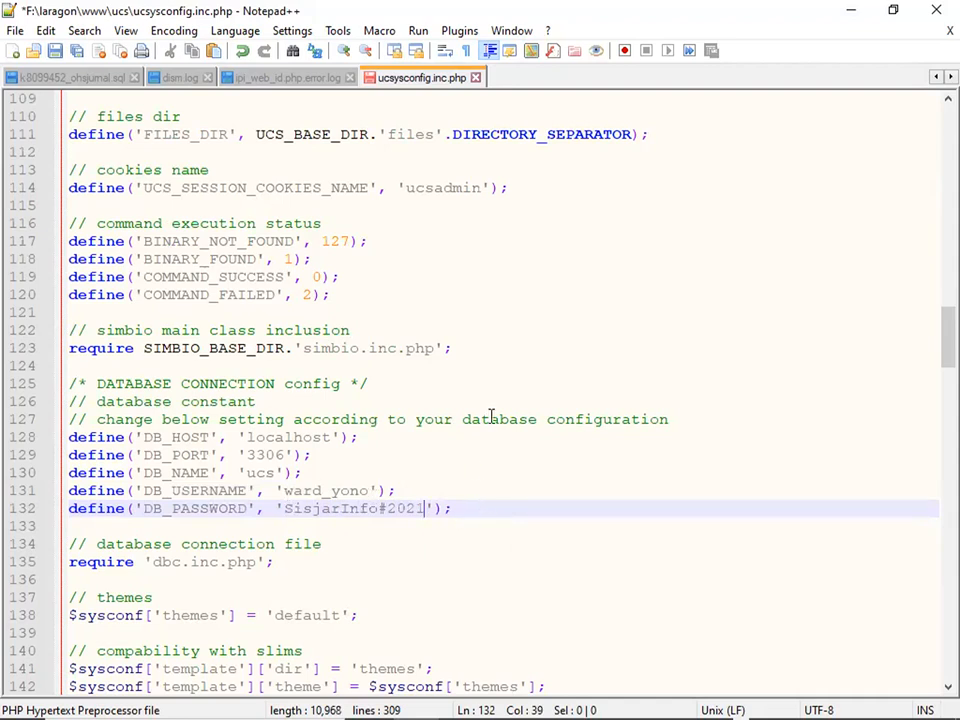
pyautogui.hotkey('ctrl', 's')
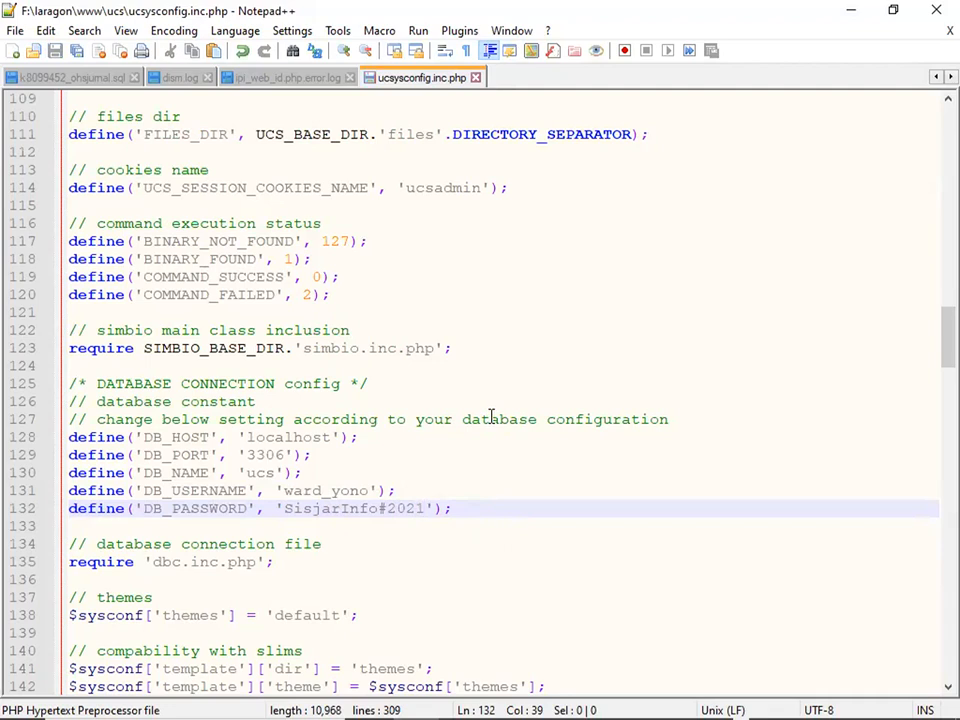
pyautogui.hotkey('alt', 'Tab')
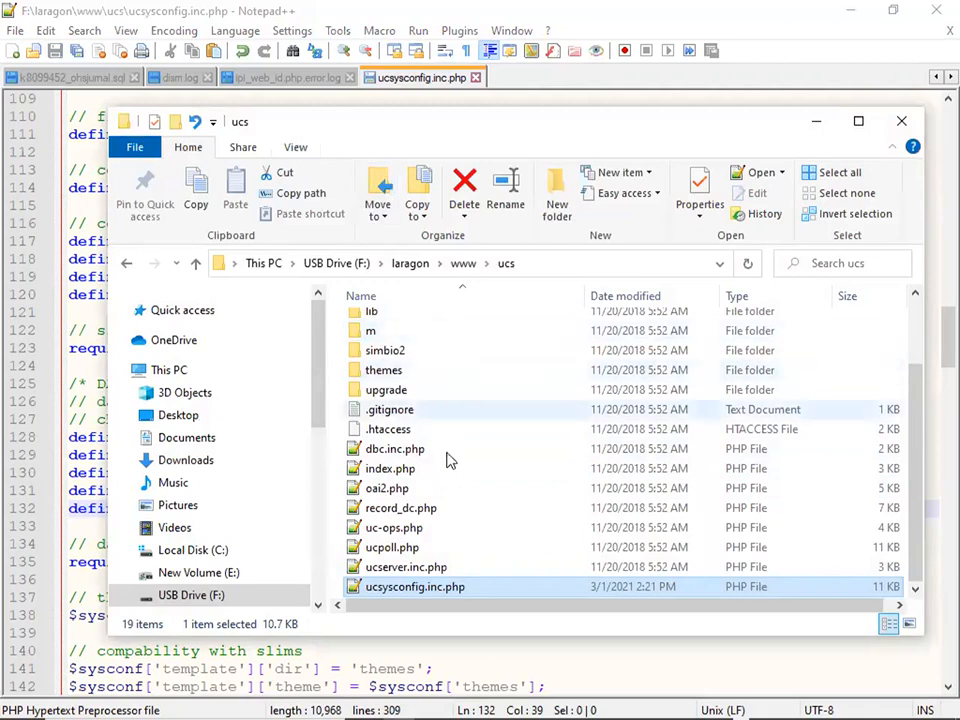
# Open the install folder inside ucs and locate the ucs2.sql file.
pyautogui.moveTo(917, 456); pyautogui.dragTo(913, 391)
pyautogui.doubleClick(392, 368)
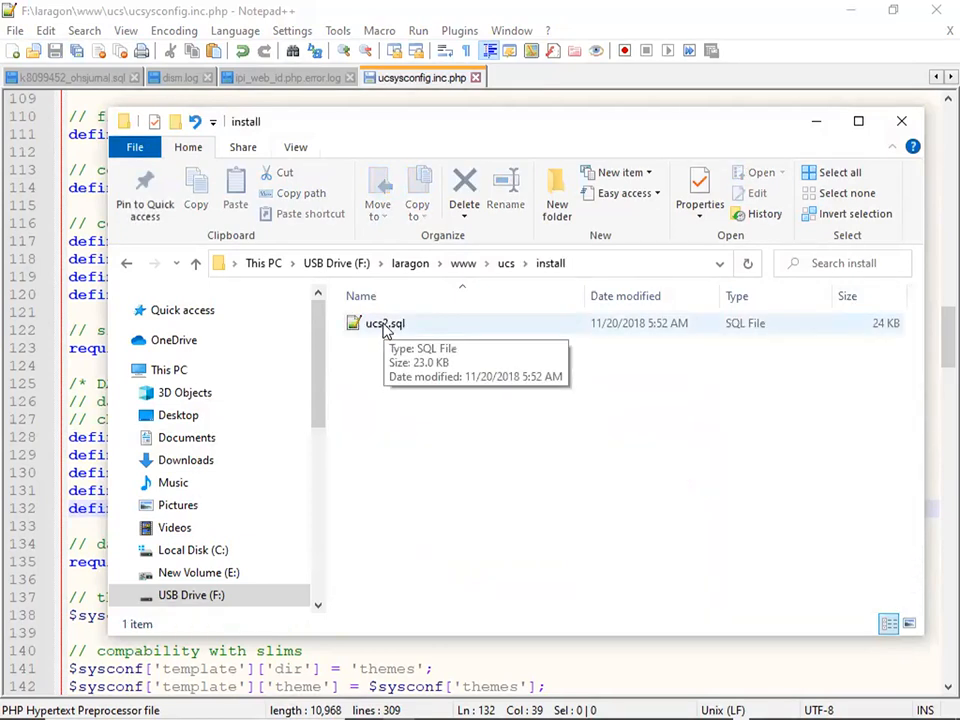
pyautogui.click(384, 329)
pyautogui.rightClick(385, 330)
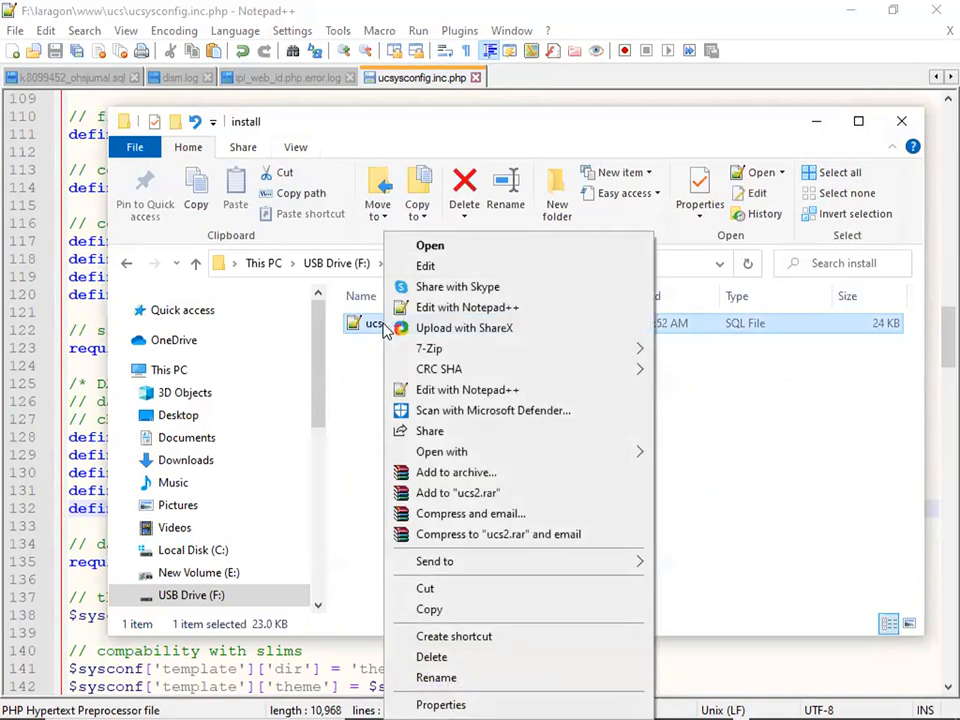
pyautogui.click(755, 567)
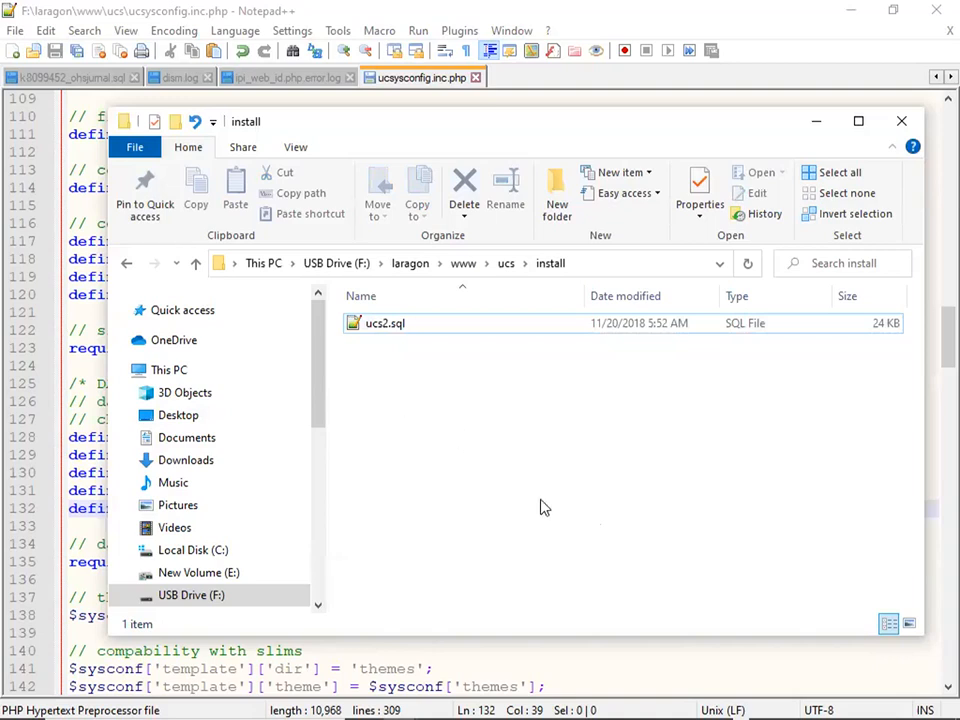
# Bring Chrome's localhost/ucs database error page back to the front.
pyautogui.moveTo(690, 699)
pyautogui.moveTo(500, 716)
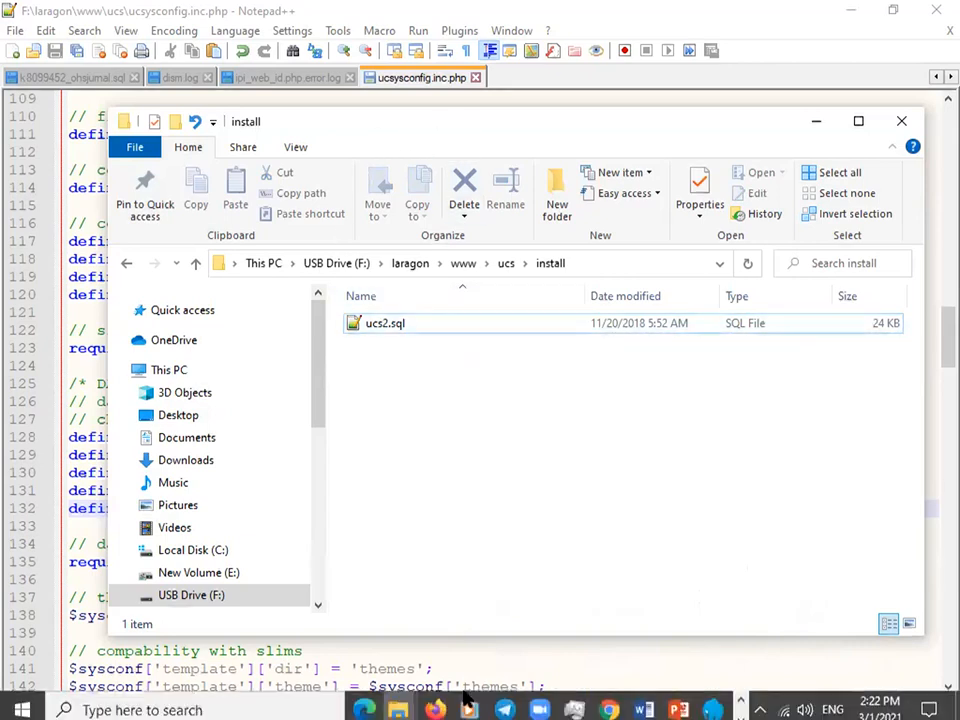
pyautogui.click(609, 701)
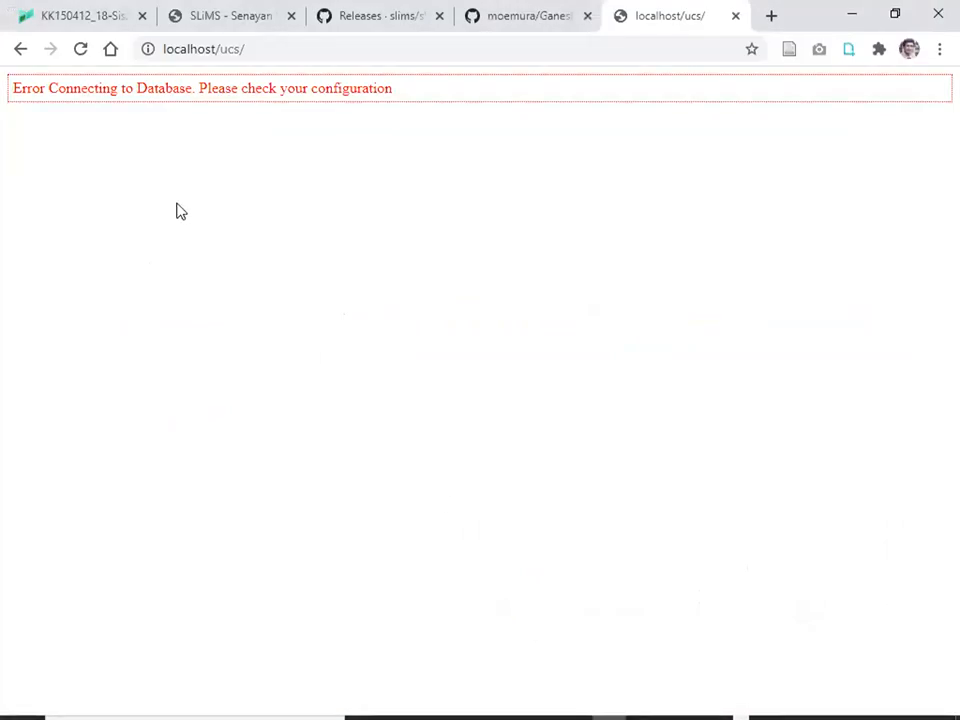
# In a new Chrome tab, go to adminer.org using the address bar suggestion.
pyautogui.click(778, 22)
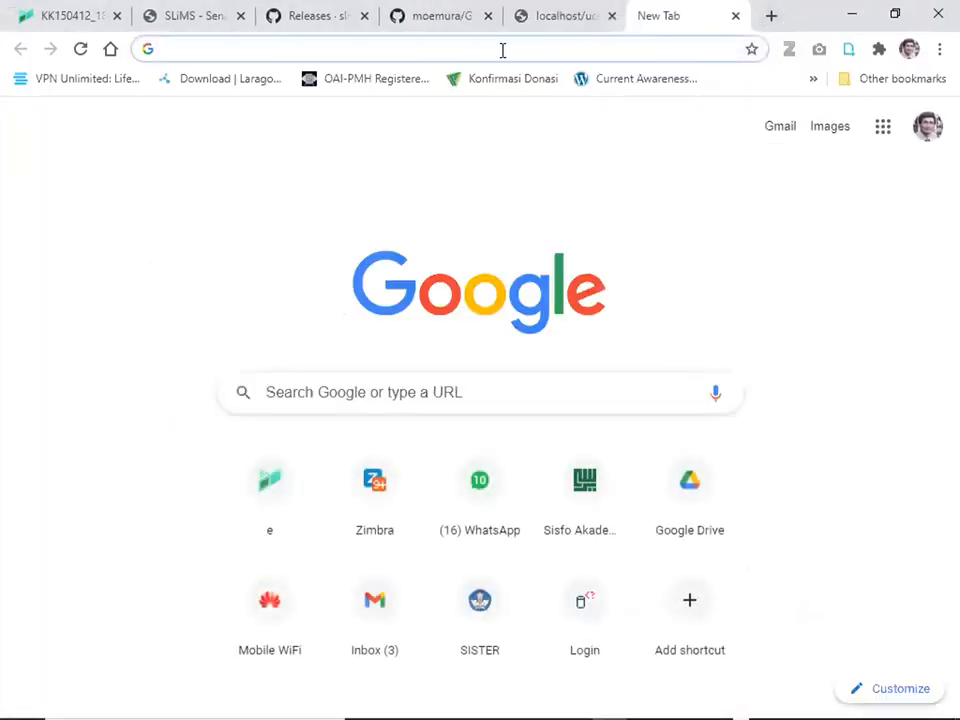
pyautogui.click(503, 50)
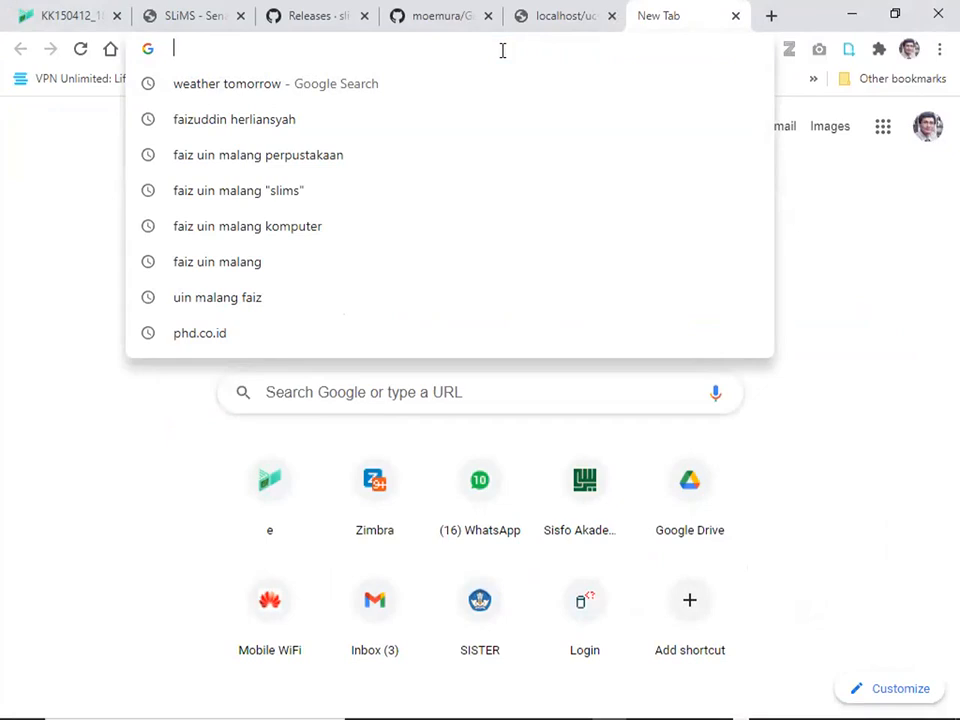
pyautogui.write('phpm')
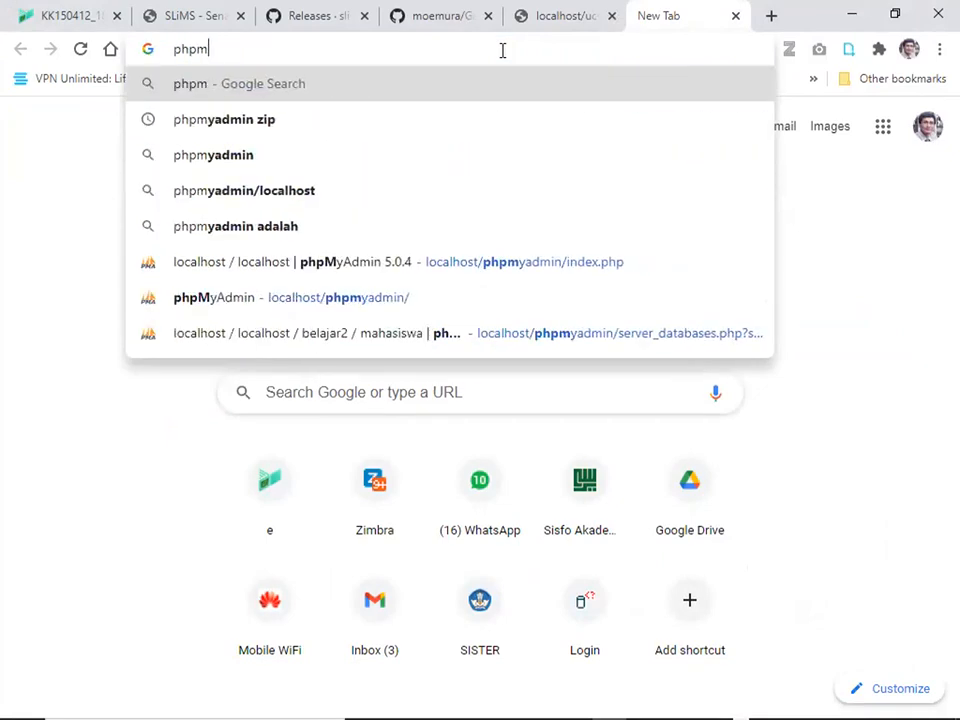
pyautogui.press('BackSpace')
pyautogui.press('BackSpace')
pyautogui.press('BackSpace')
pyautogui.press('BackSpace')
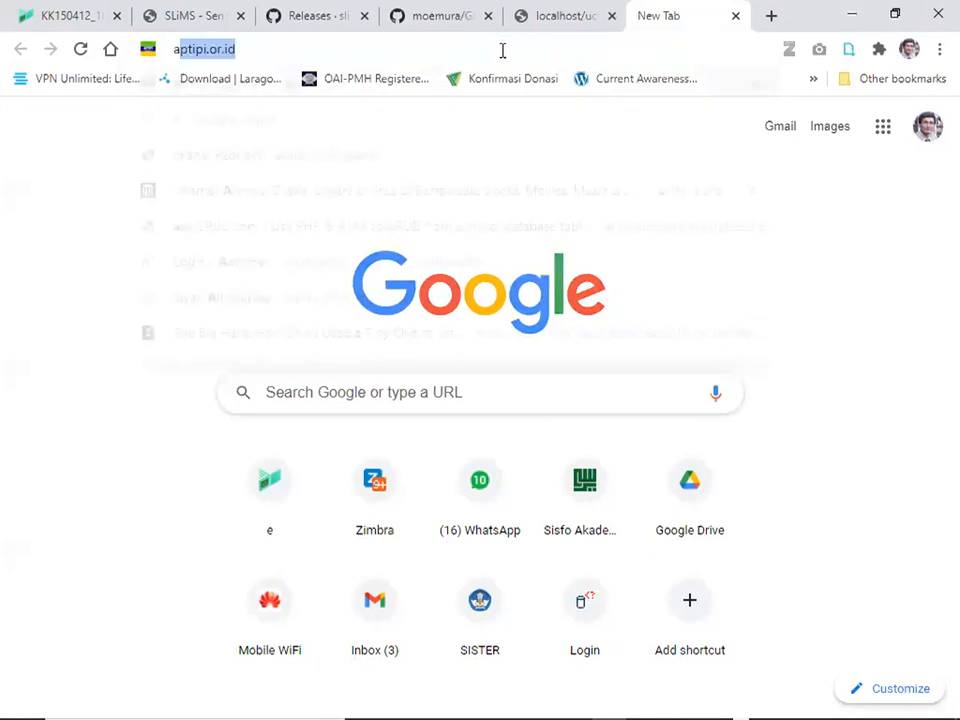
pyautogui.write('admi')
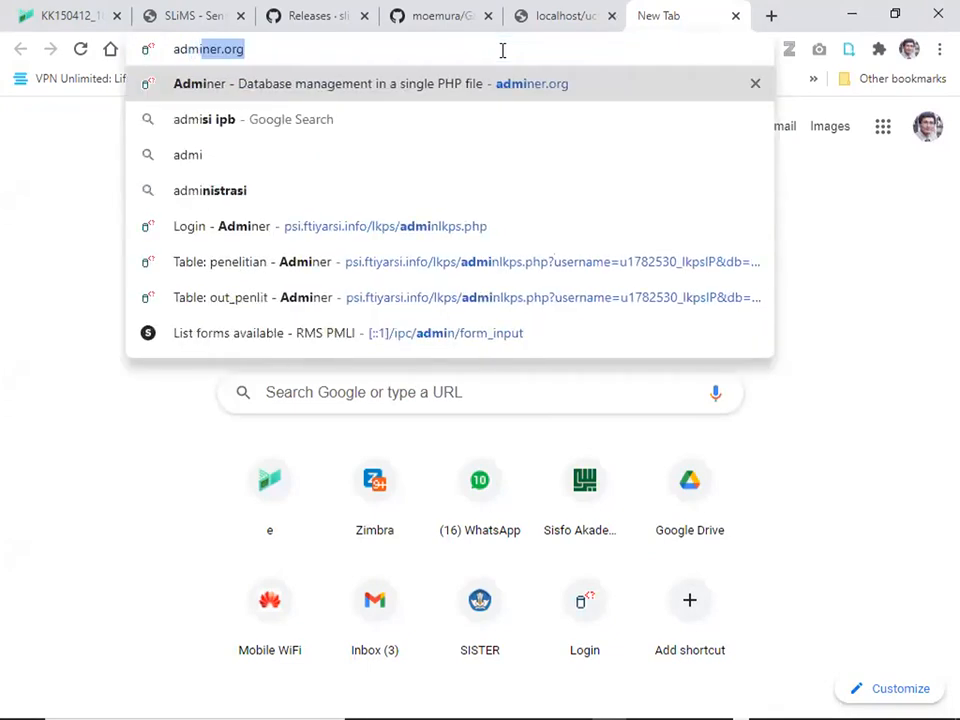
pyautogui.press('Return')
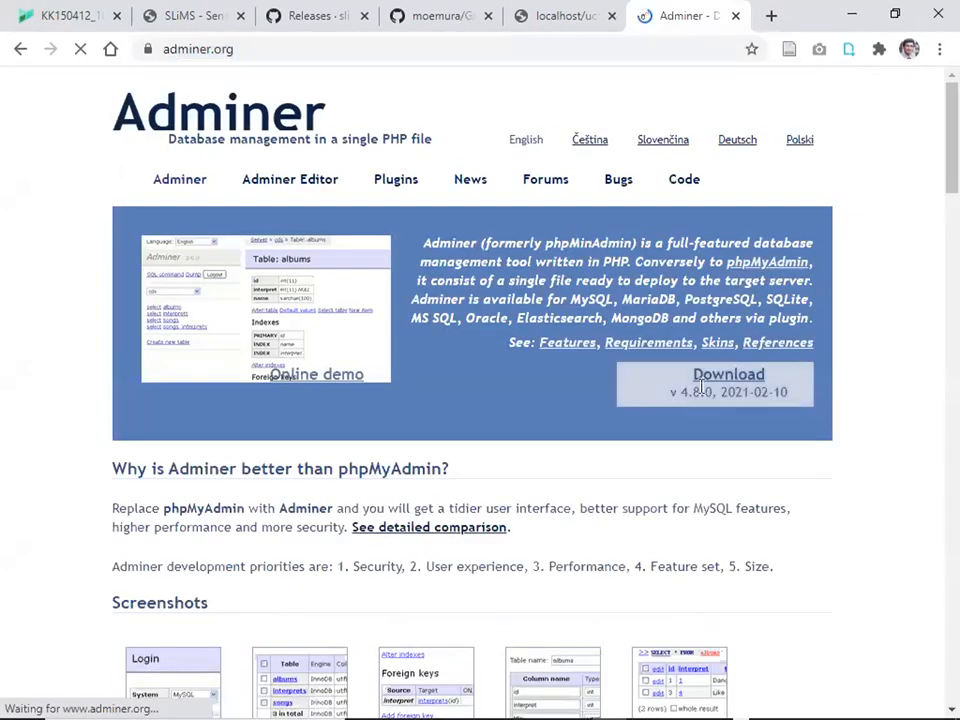
# Download the English-only Adminer 4.8.0 for MySQL file from adminer.org.
pyautogui.click(729, 387)
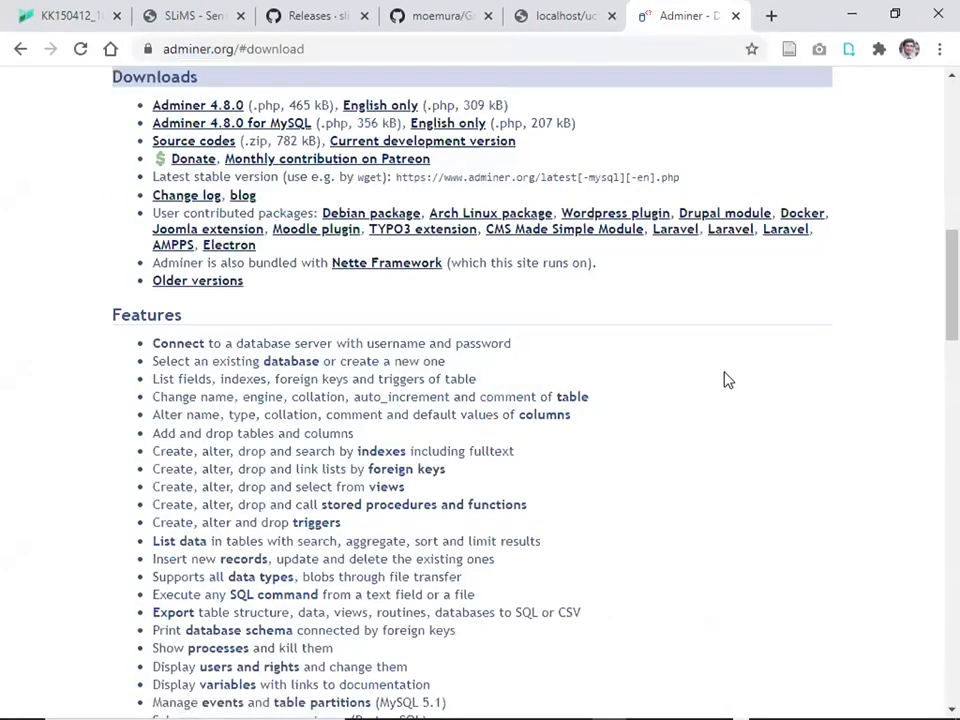
pyautogui.click(460, 131)
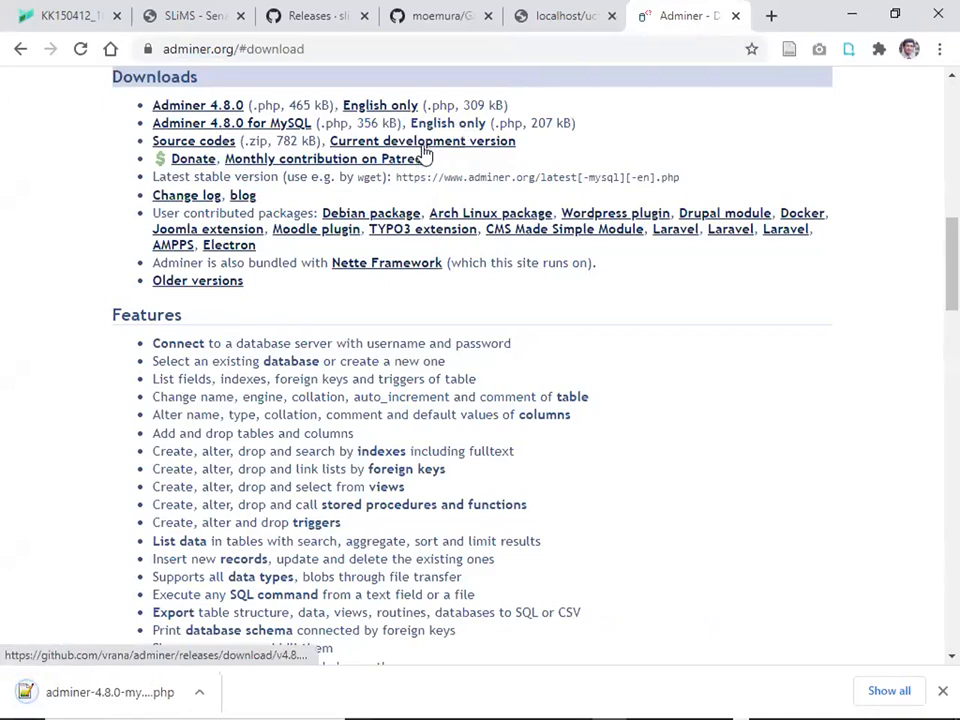
pyautogui.click(120, 699)
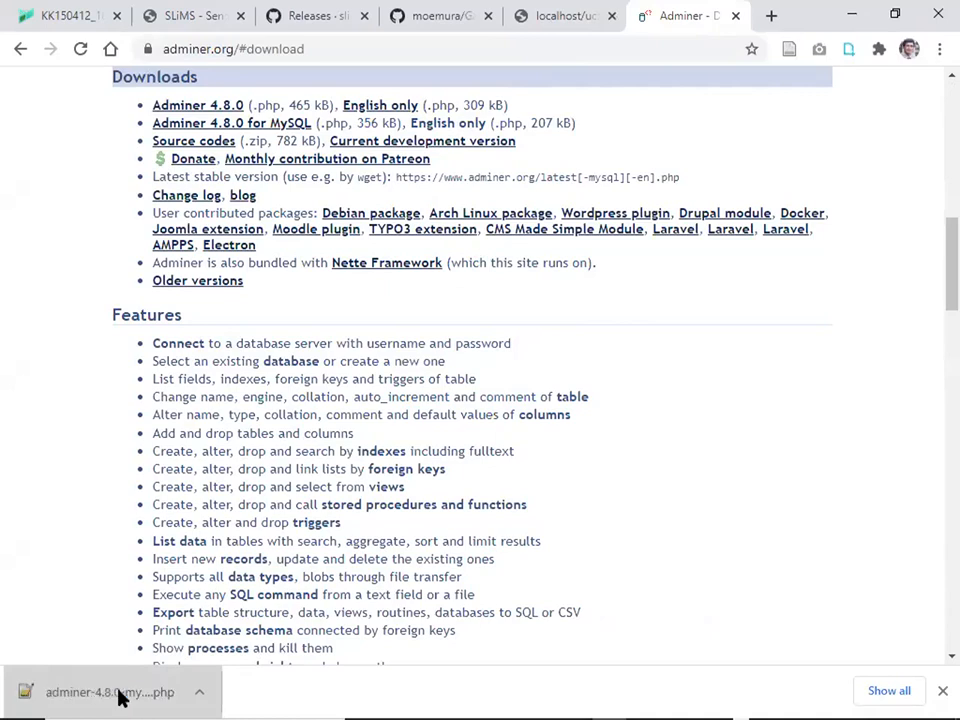
# Show the downloaded adminer-4.8.0-mysql-en (2).php in its Downloads folder.
pyautogui.rightClick(120, 697)
pyautogui.click(182, 661)
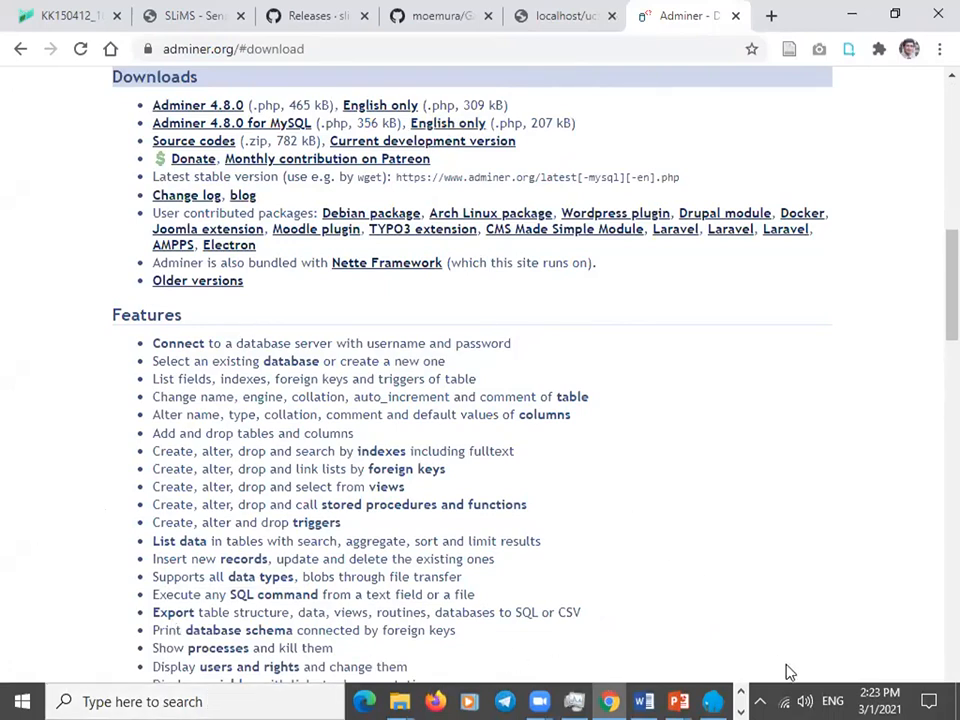
pyautogui.click(740, 691)
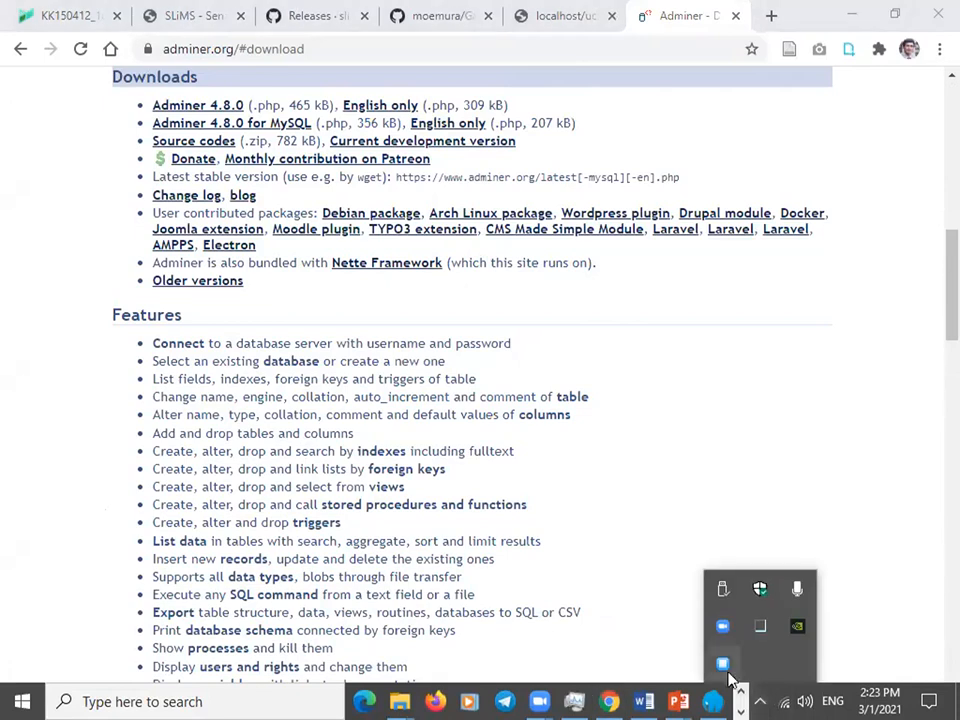
pyautogui.click(667, 638)
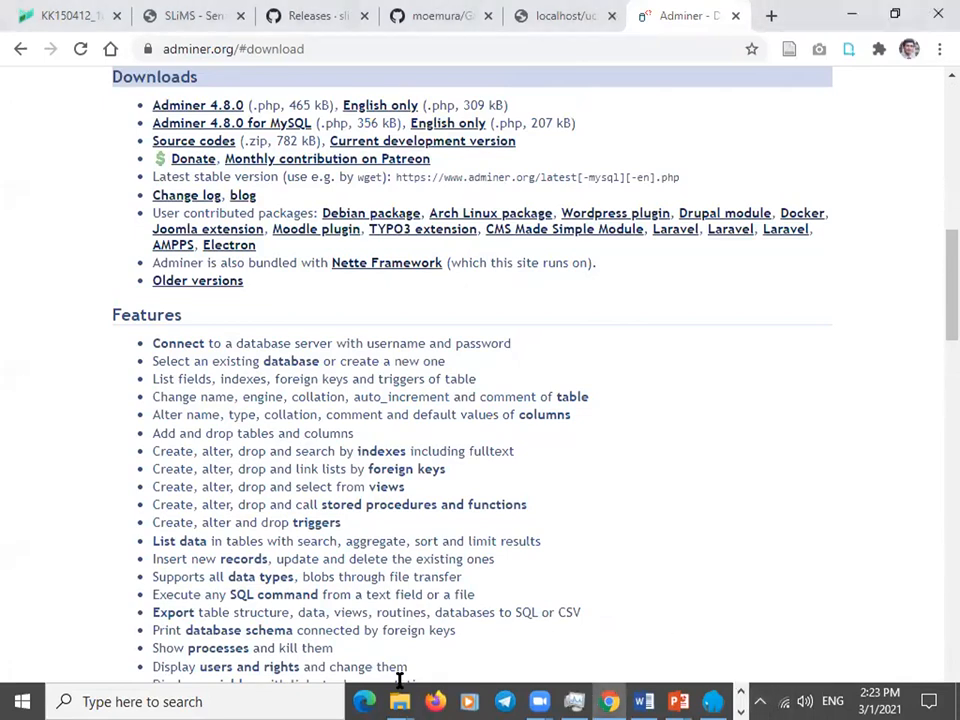
# Copy adminer-4.8.0-mysql-en (2).php into F:\laragon\www on the USB drive.
pyautogui.moveTo(399, 696)
pyautogui.click(493, 611)
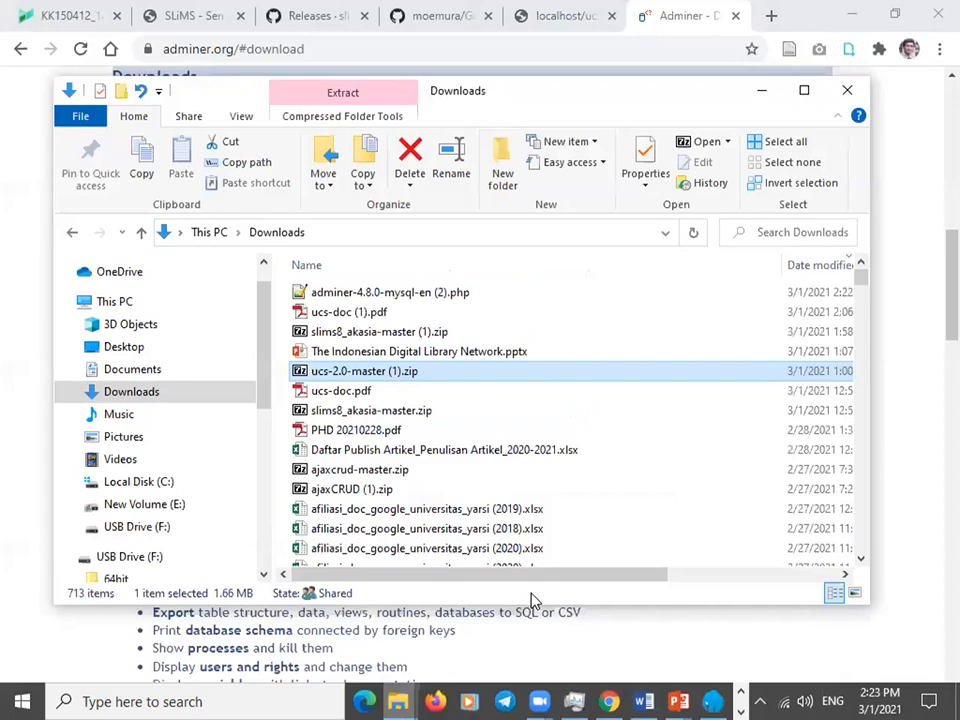
pyautogui.click(394, 297)
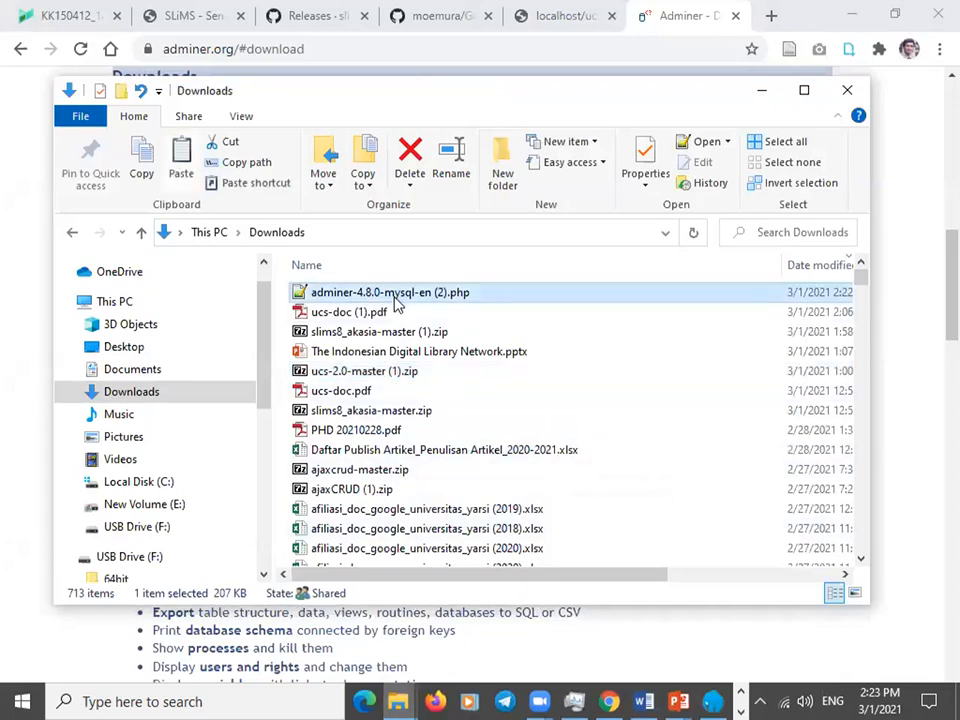
pyautogui.click(148, 530)
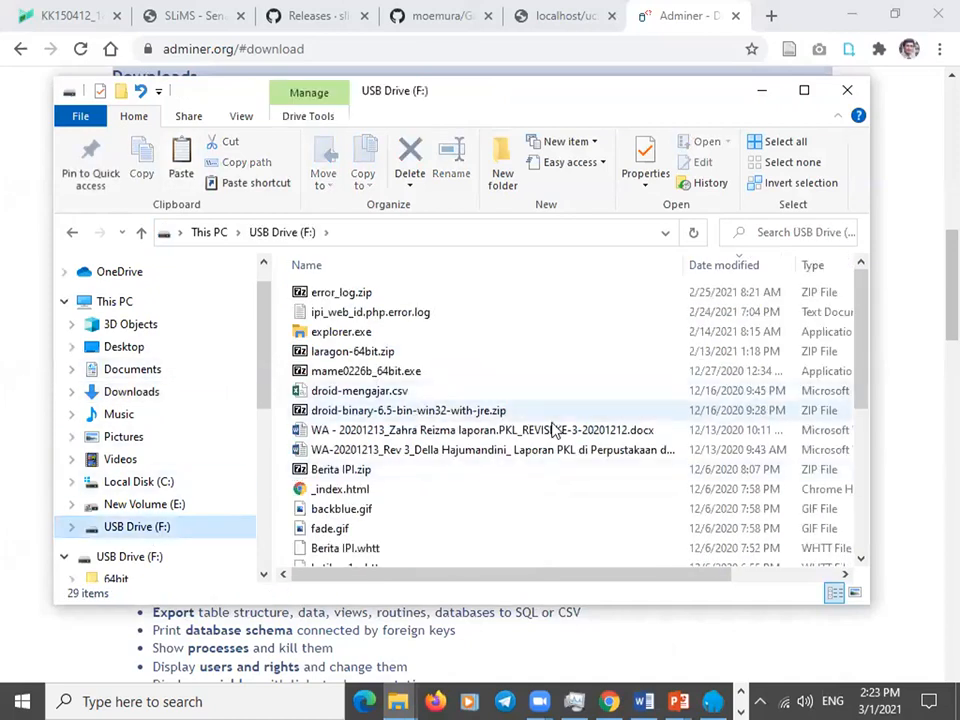
pyautogui.moveTo(858, 377); pyautogui.dragTo(856, 535)
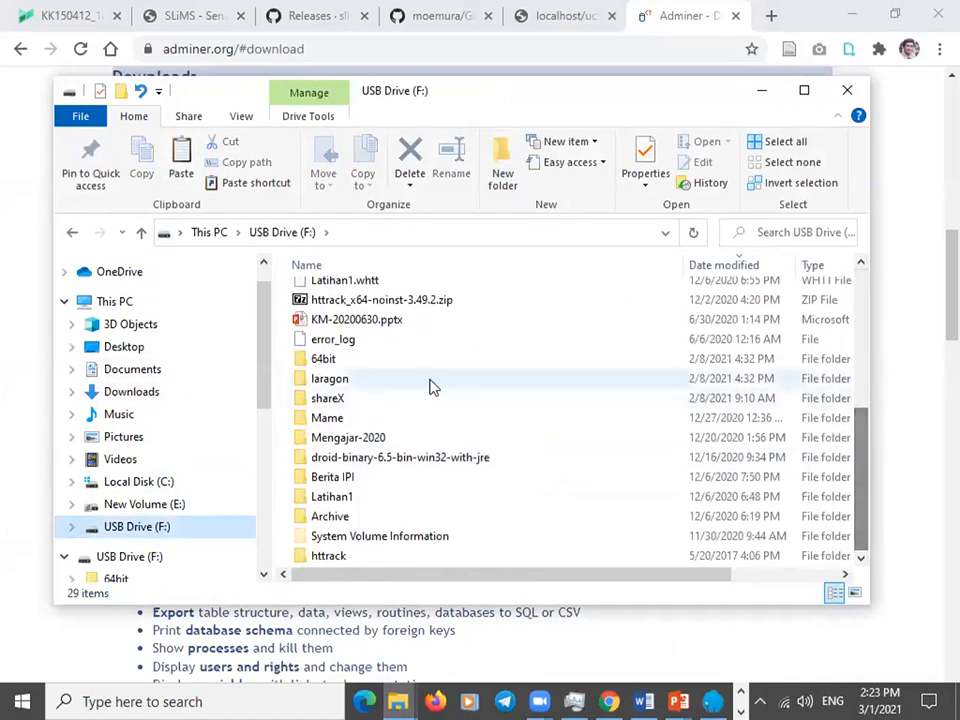
pyautogui.doubleClick(328, 381)
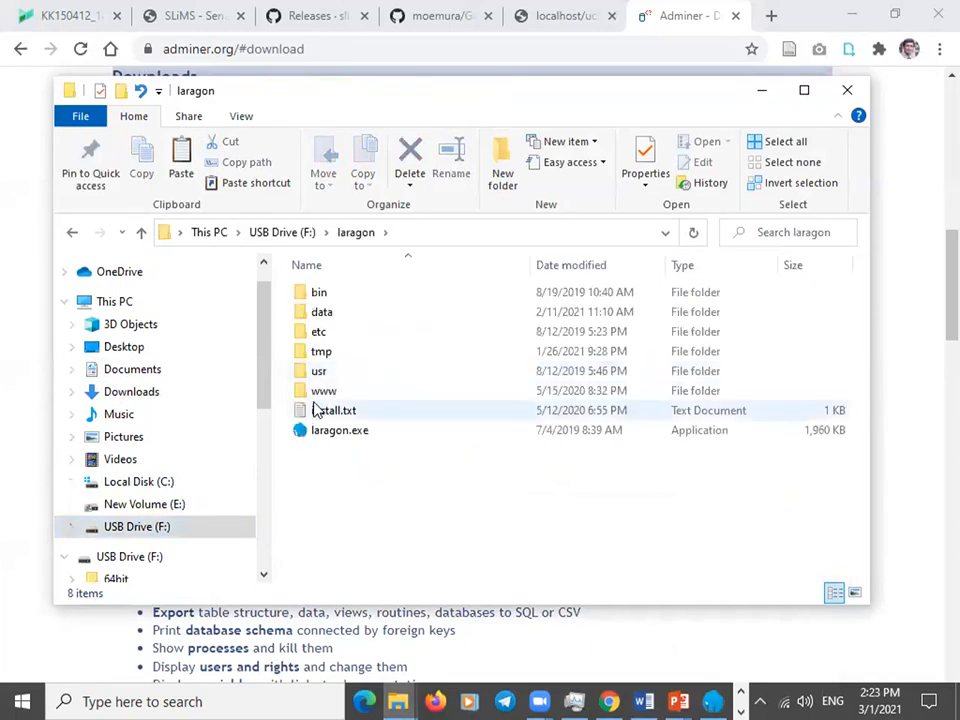
pyautogui.doubleClick(318, 392)
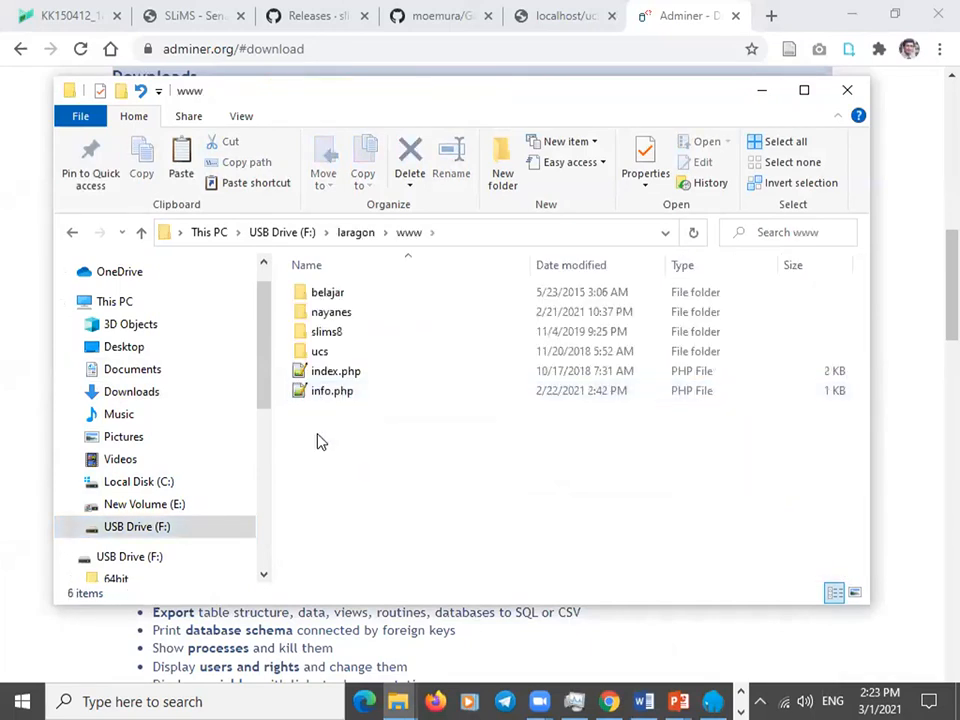
pyautogui.hotkey('ctrl', 'v')
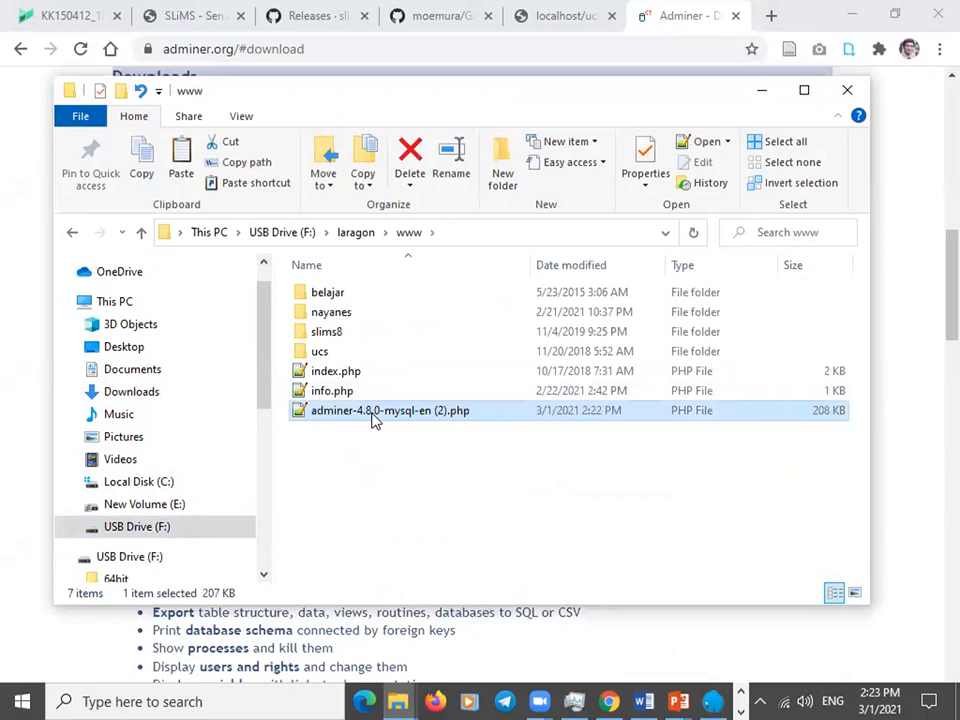
# Rename the pasted file to adminer.php.
pyautogui.click(373, 412)
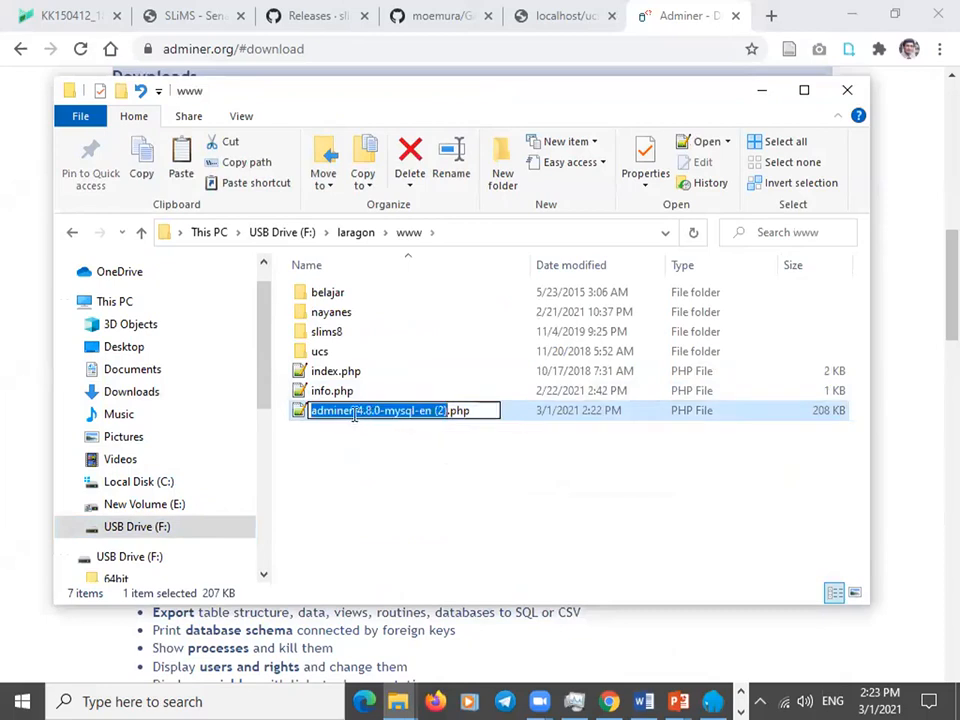
pyautogui.click(358, 412)
pyautogui.moveTo(358, 412); pyautogui.dragTo(447, 412)
pyautogui.press('BackSpace')
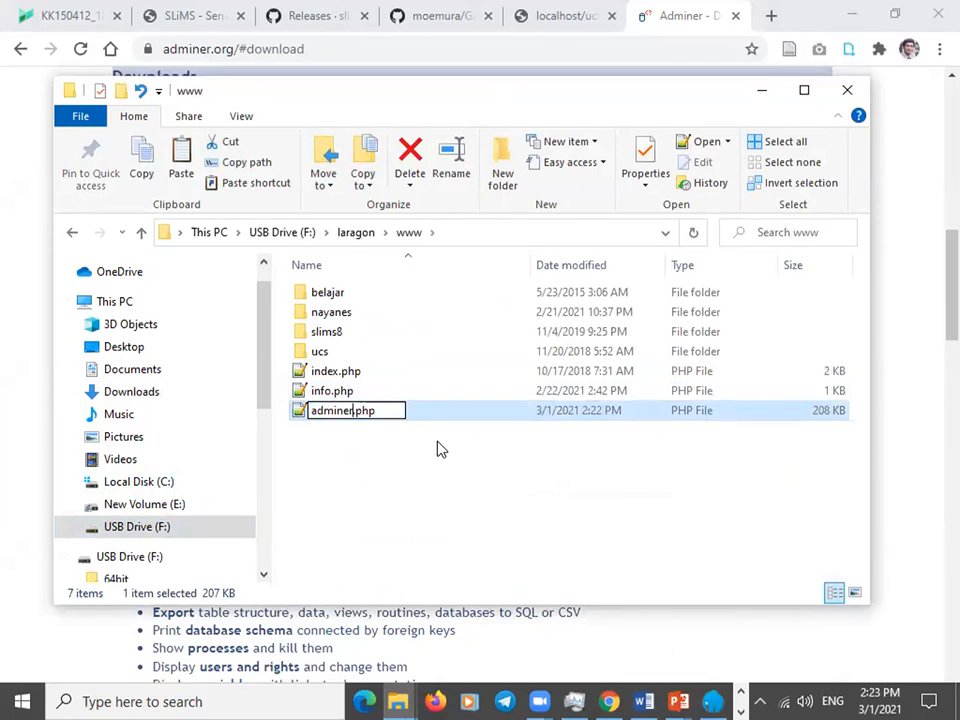
pyautogui.press('Return')
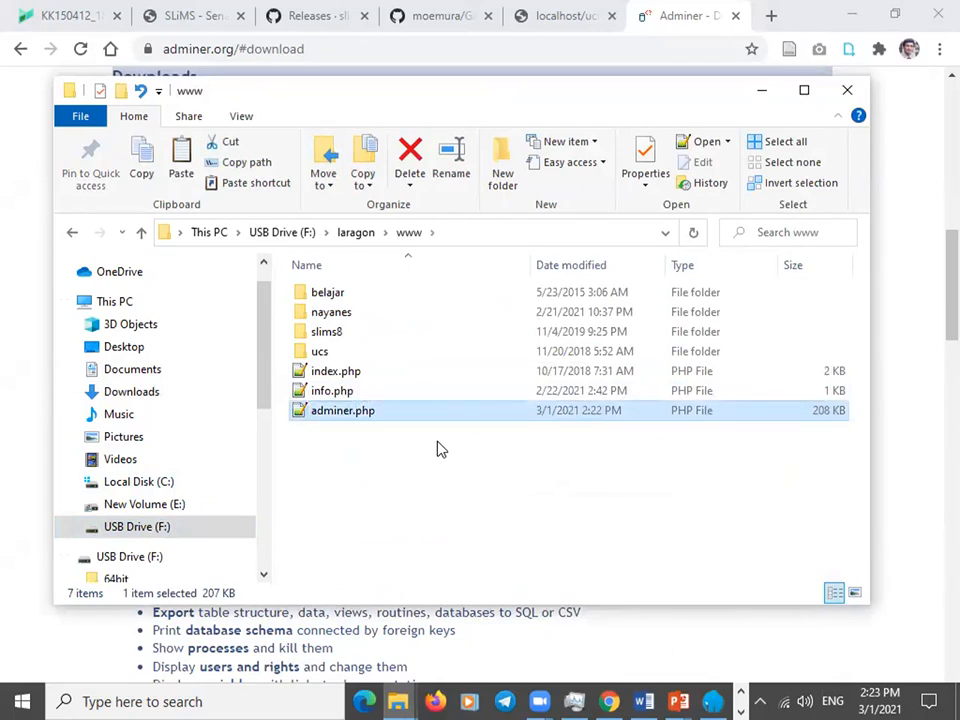
# Load localhost/adminer.php in Chrome to reach the Adminer 4.8.0 login page.
pyautogui.click(772, 17)
pyautogui.click(555, 49)
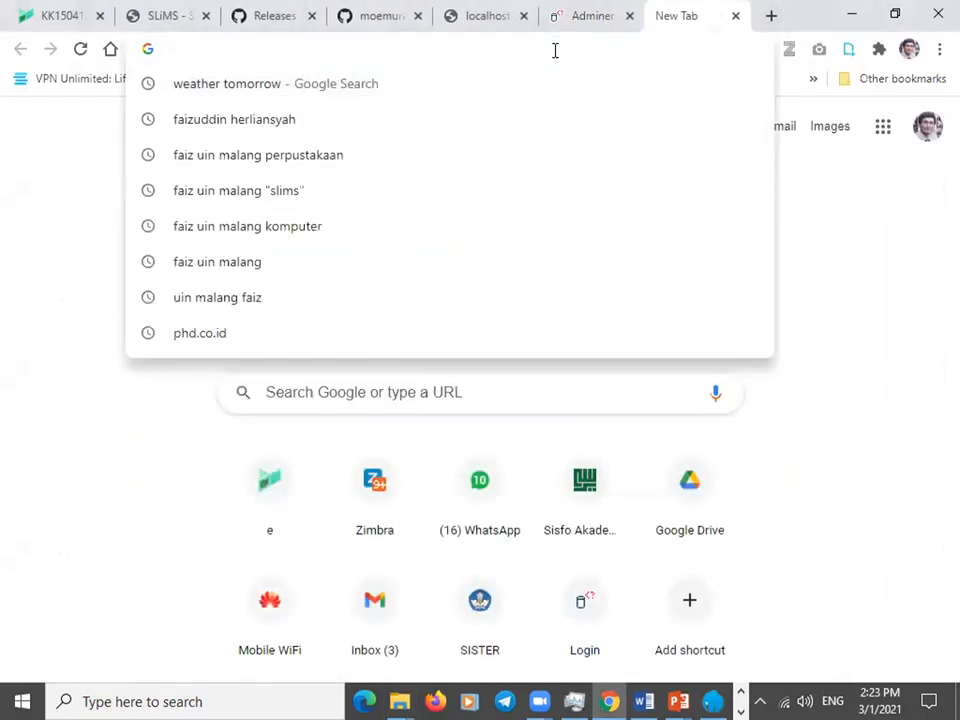
pyautogui.write('localhost')
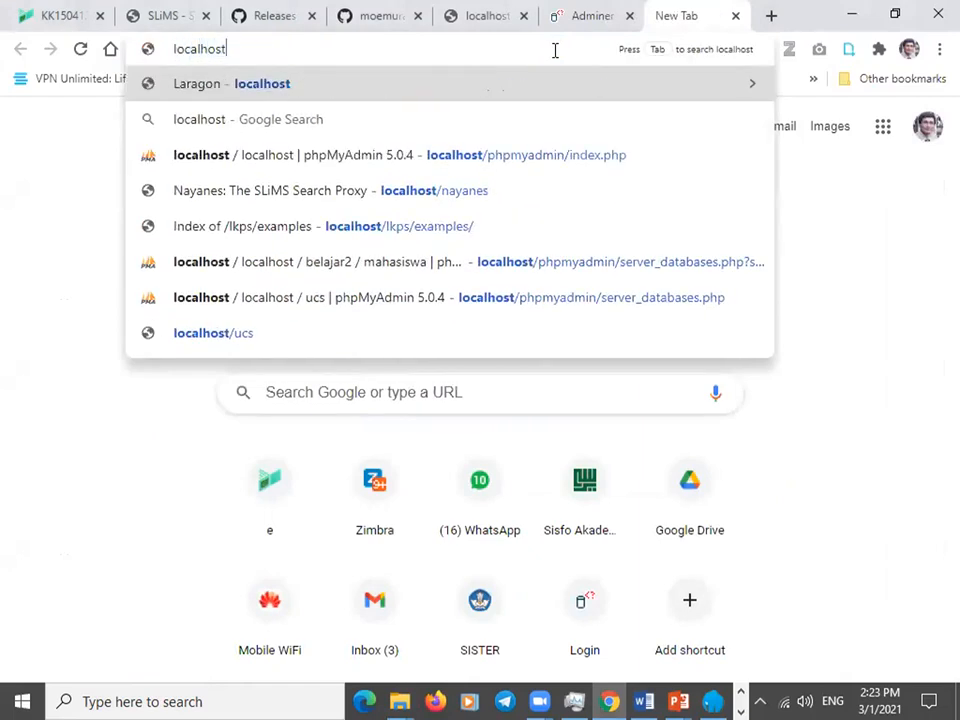
pyautogui.write('/adminer')
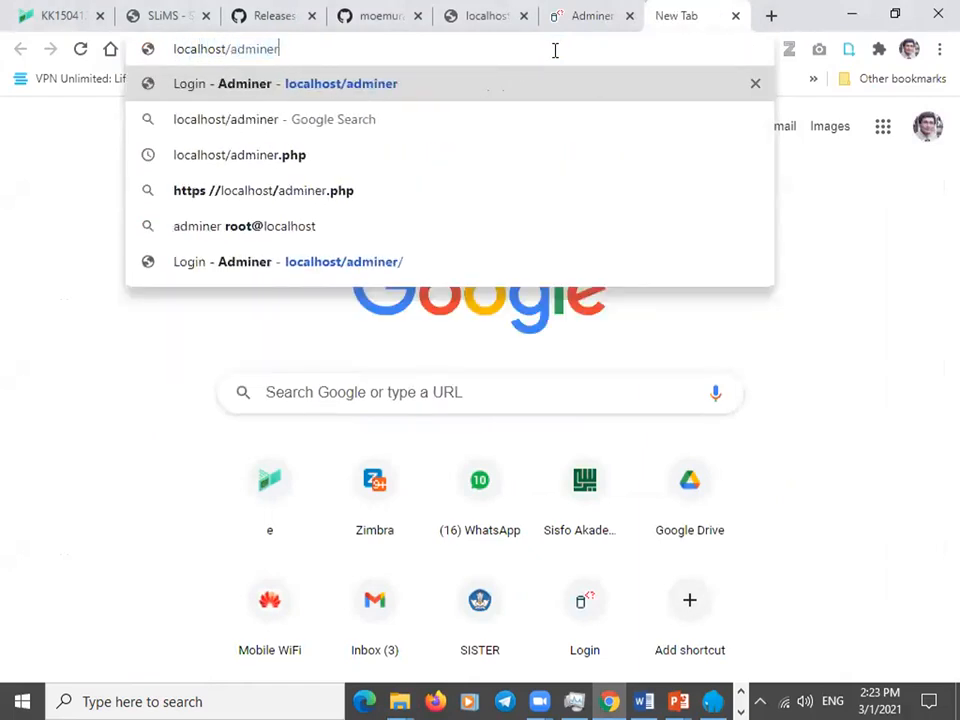
pyautogui.write('.php')
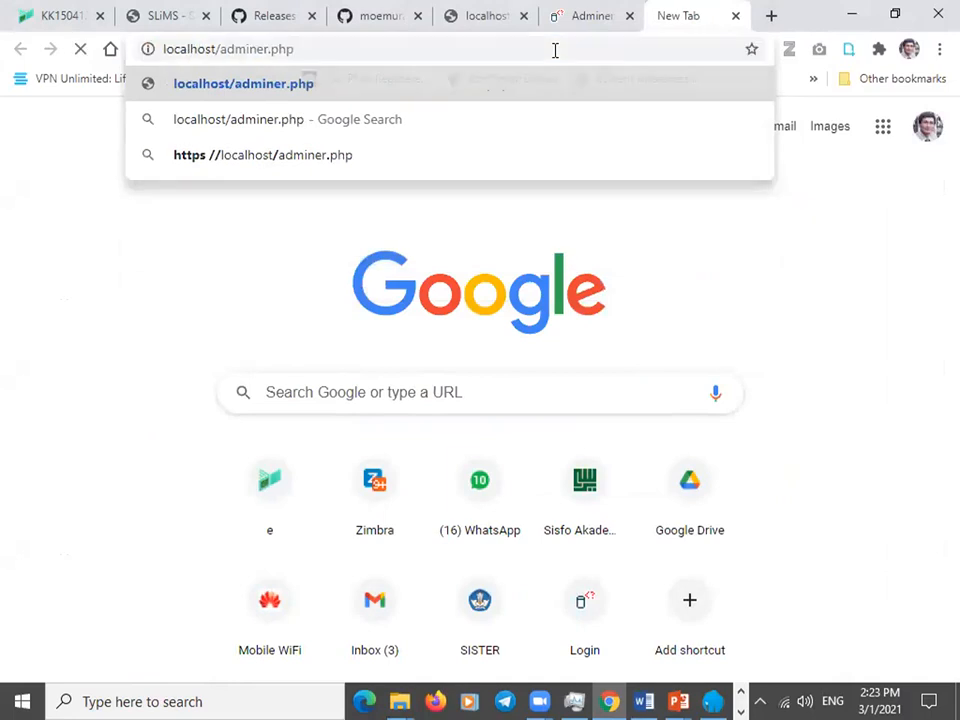
pyautogui.press('Return')
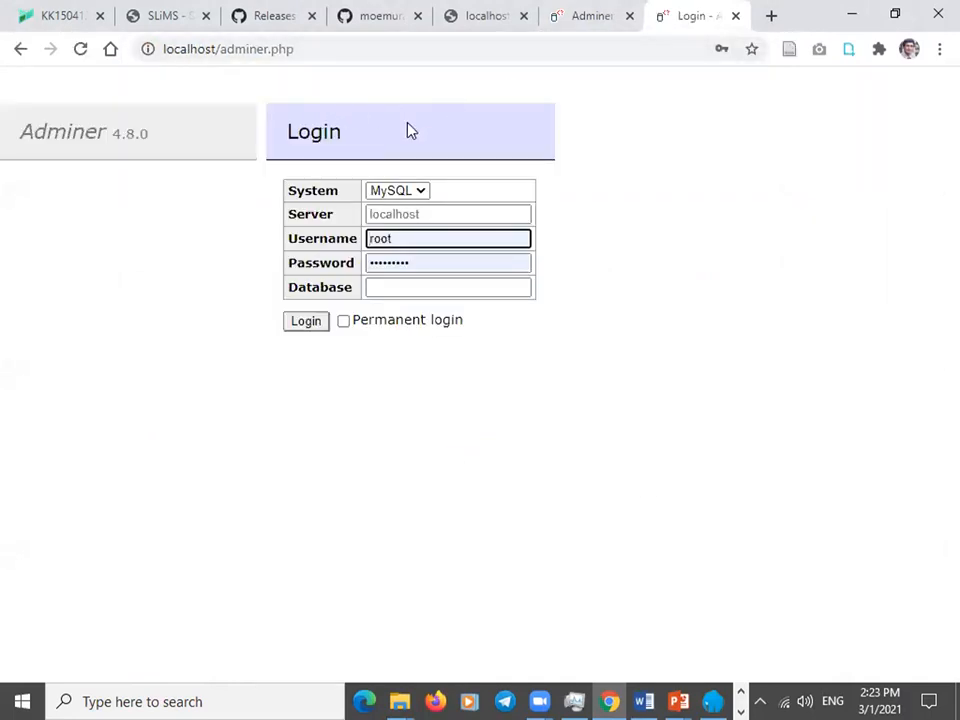
# Enter the new account's MySQL username and password, leave Database empty, and tick Permanent login.
pyautogui.doubleClick(431, 263)
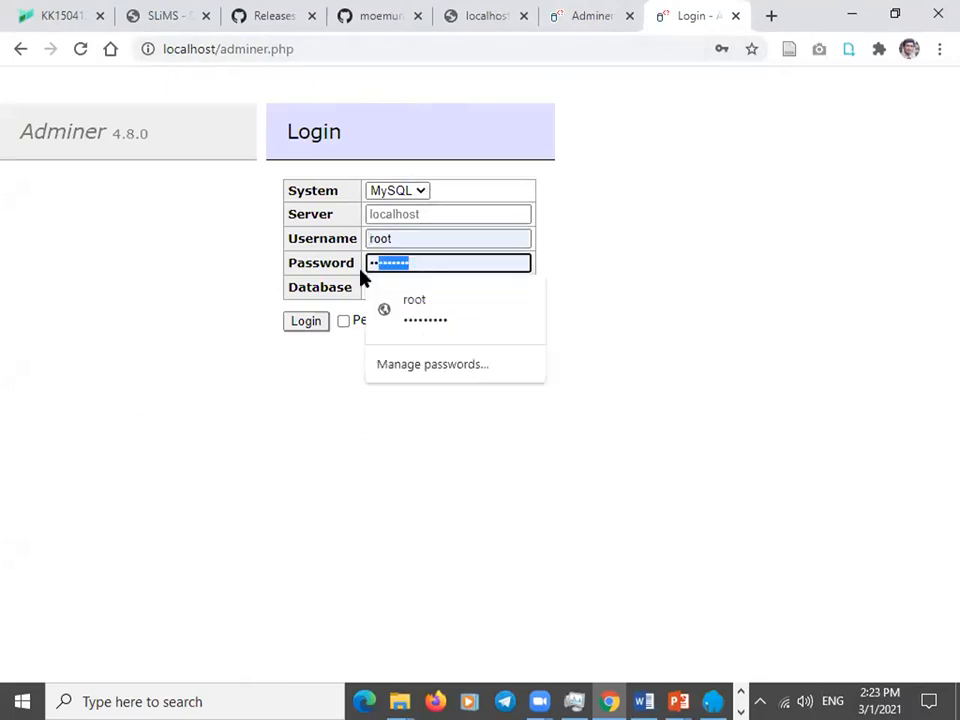
pyautogui.press('BackSpace')
pyautogui.doubleClick(431, 246)
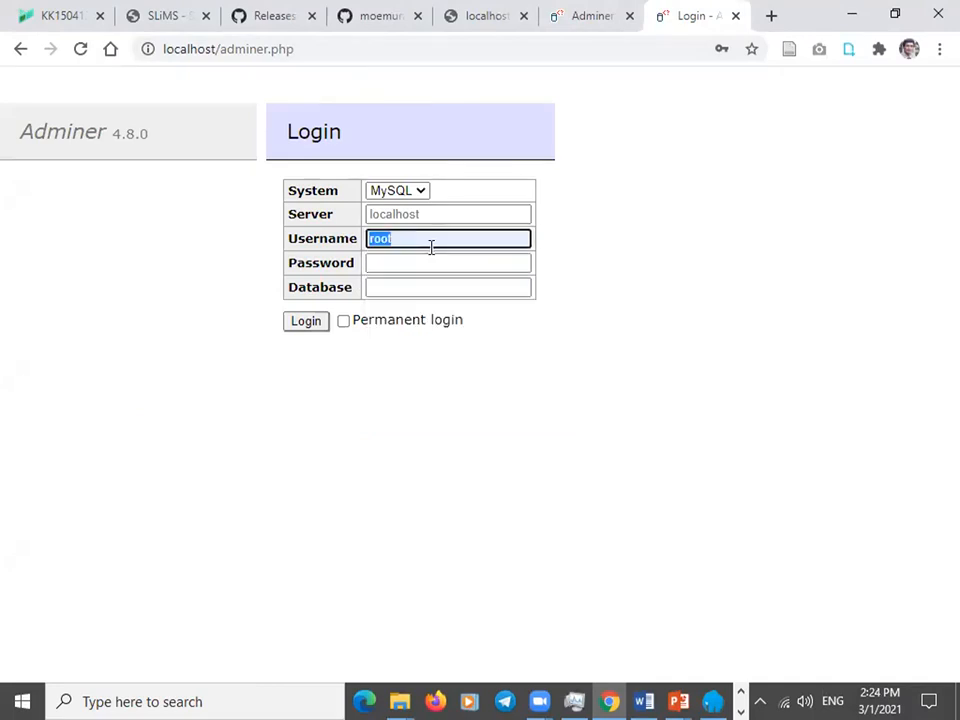
pyautogui.write('ward')
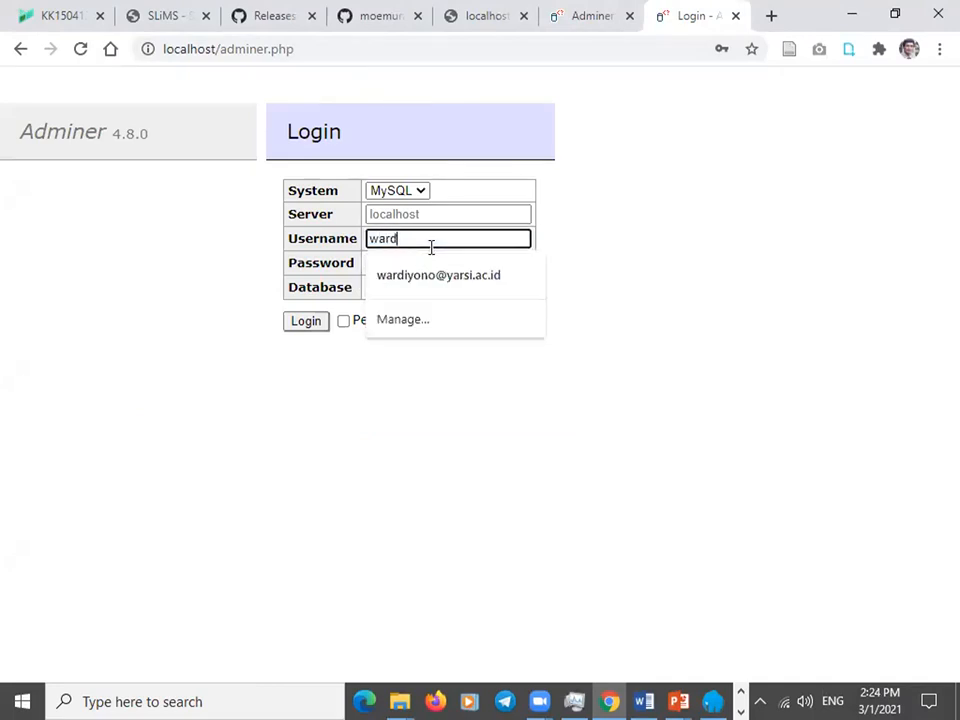
pyautogui.write('_yono')
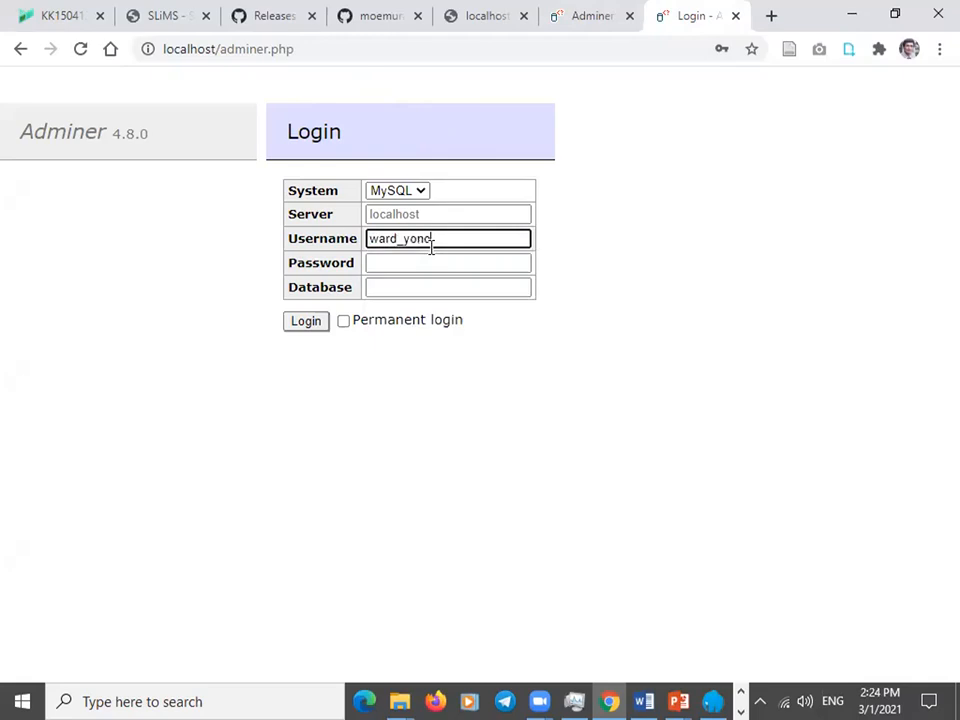
pyautogui.press('Tab')
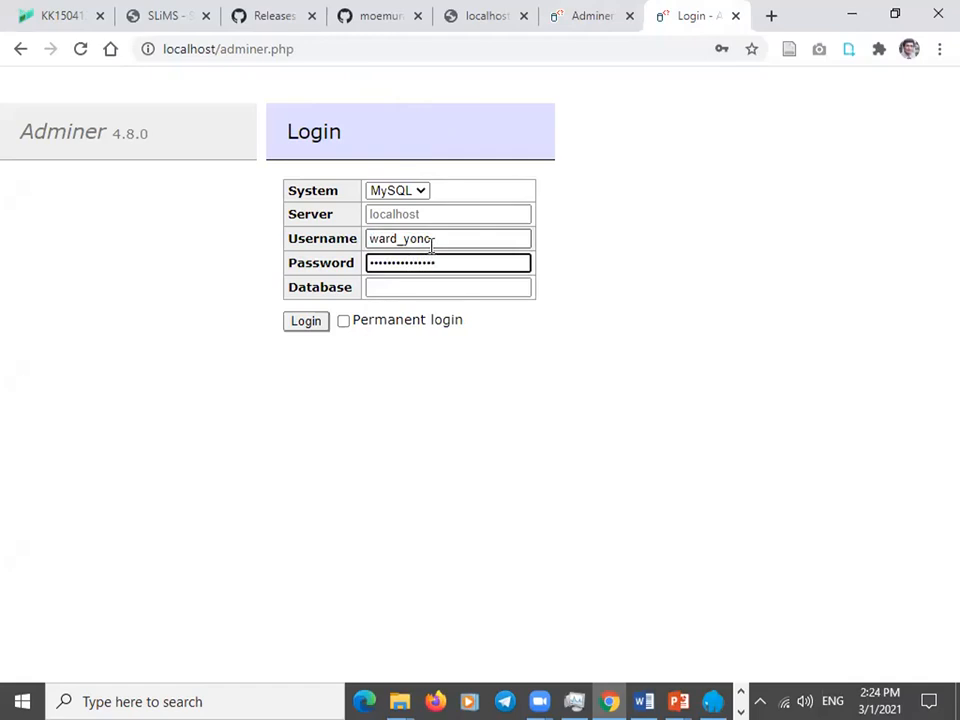
pyautogui.click(403, 288)
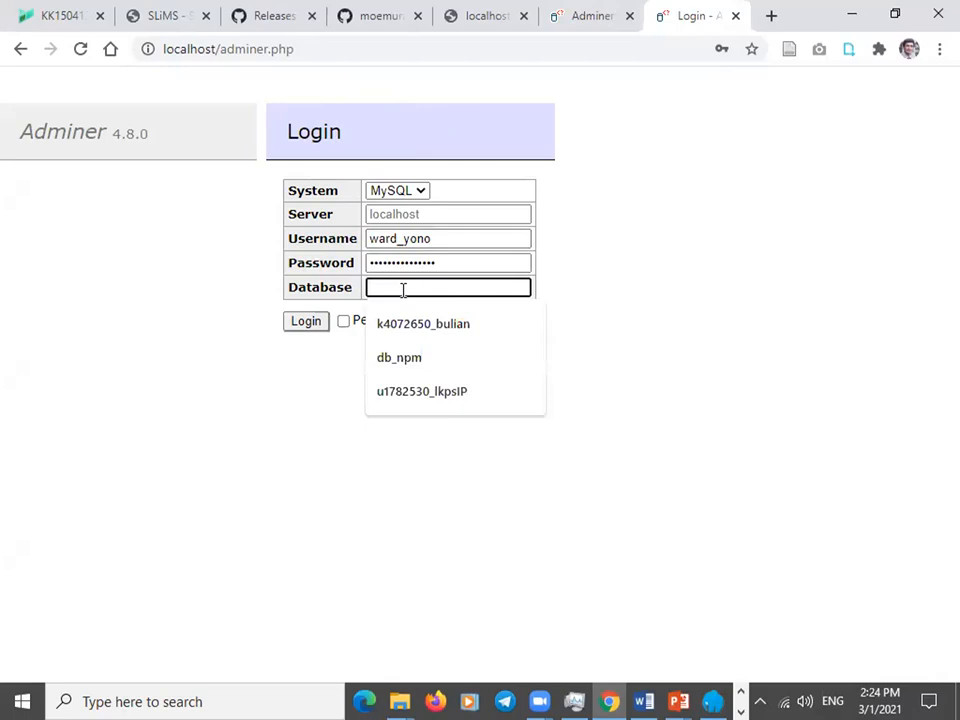
pyautogui.click(343, 321)
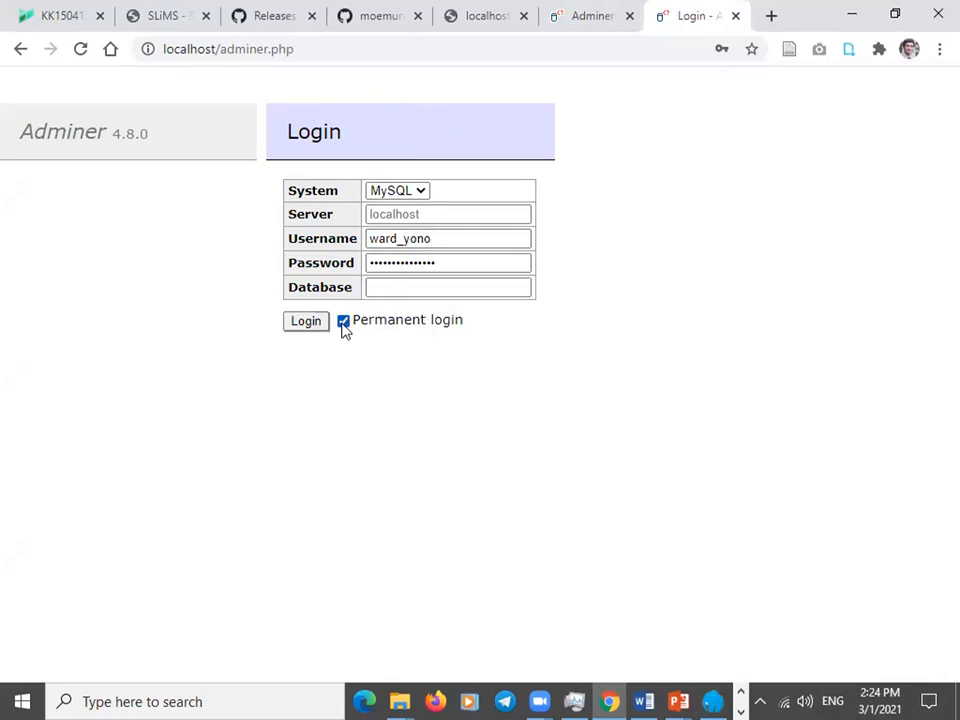
# Log in, check the ucs and slims8 databases, and open ucs's Import page.
pyautogui.click(307, 326)
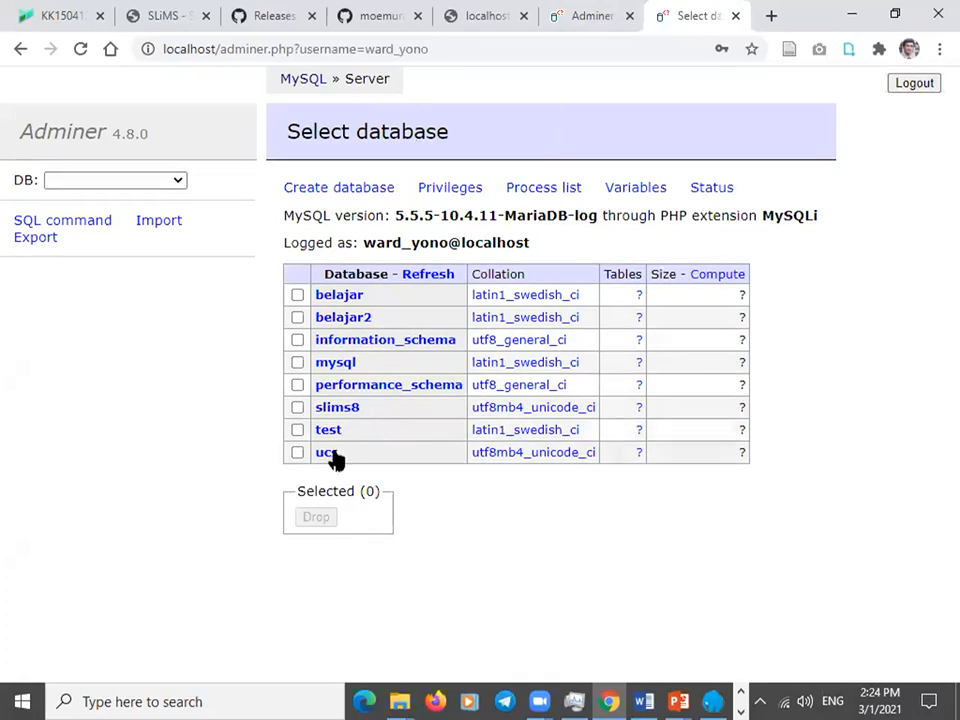
pyautogui.click(328, 455)
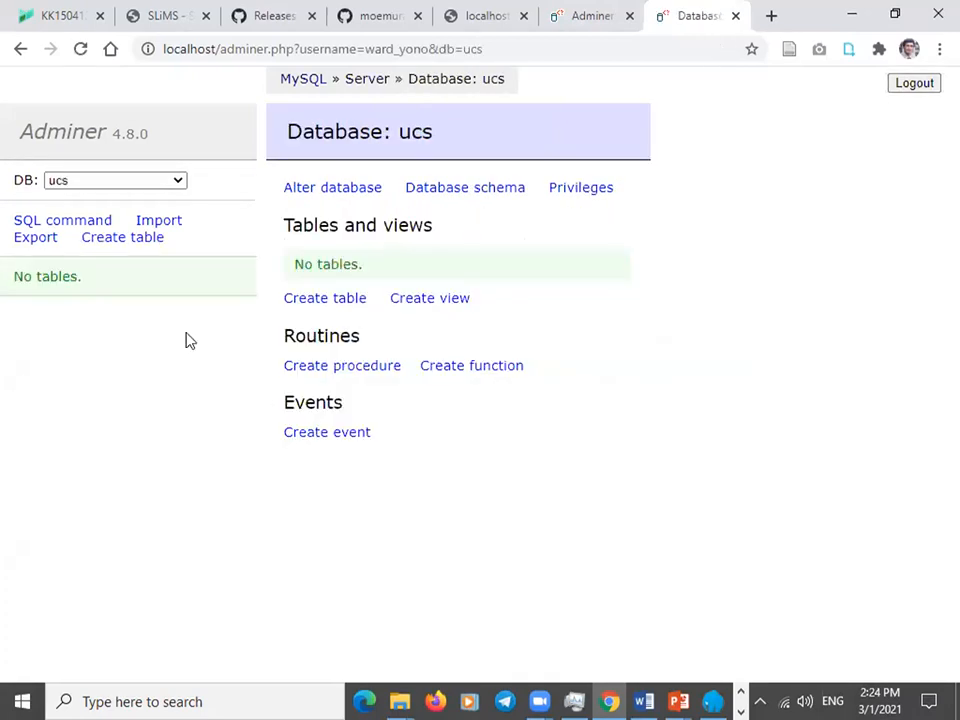
pyautogui.click(21, 50)
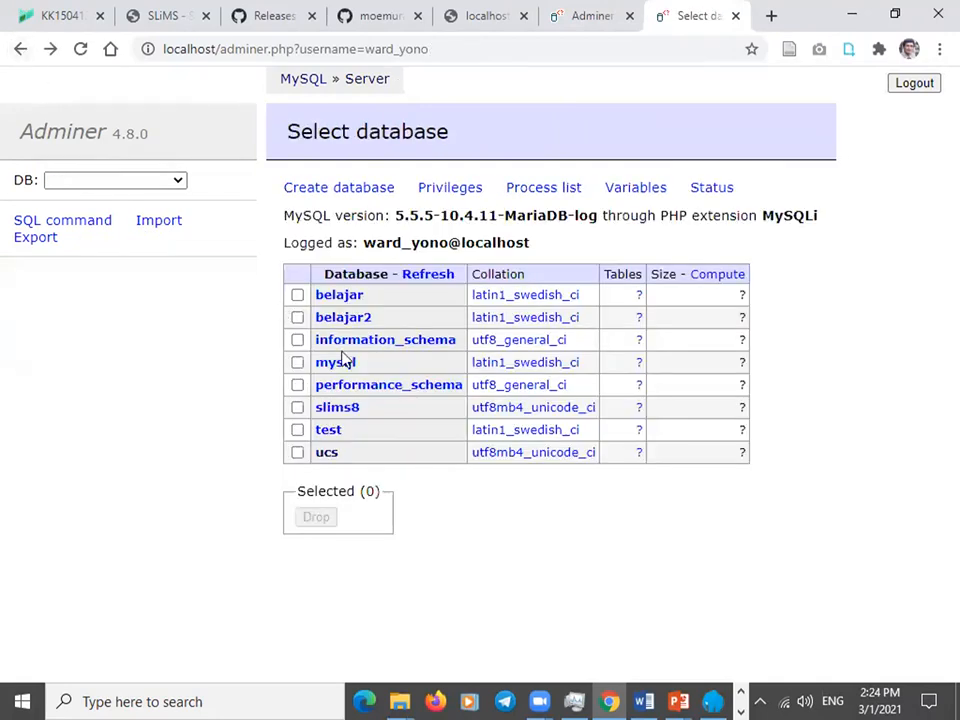
pyautogui.click(335, 415)
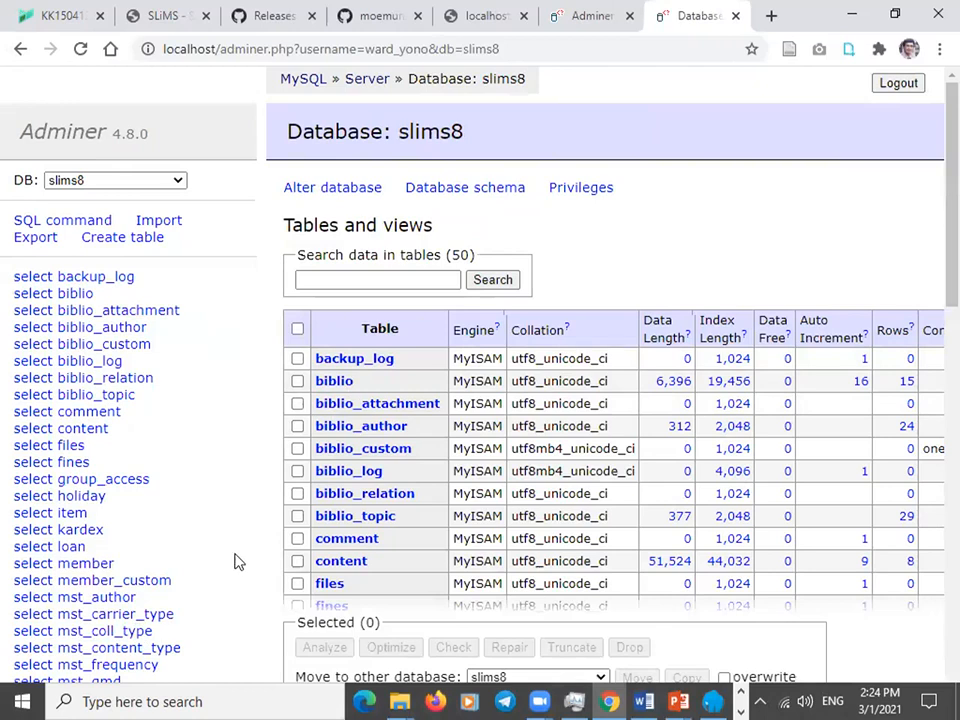
pyautogui.click(20, 50)
pyautogui.click(328, 454)
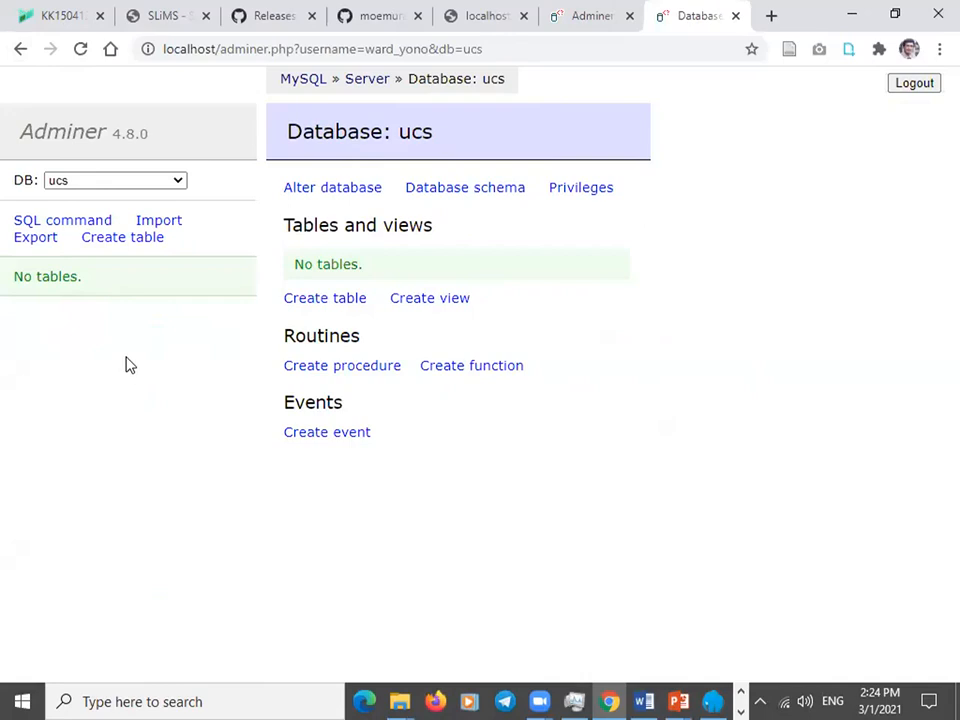
pyautogui.click(170, 228)
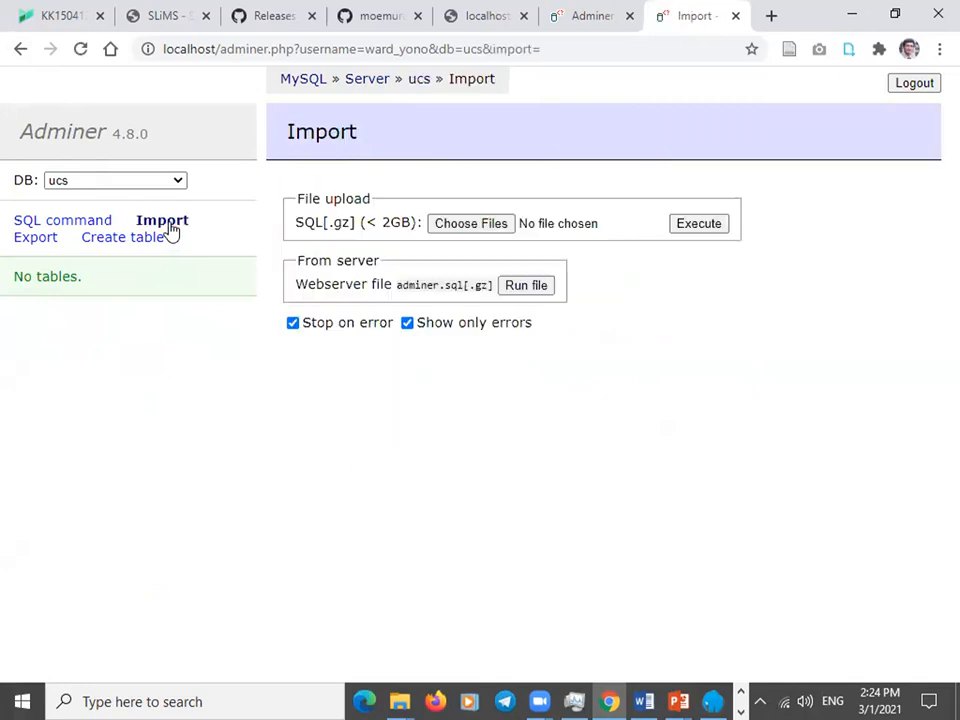
# Import F:\laragon\www\ucs\install\ucs2.sql into ucs, running 41 queries to create the tables.
pyautogui.click(463, 229)
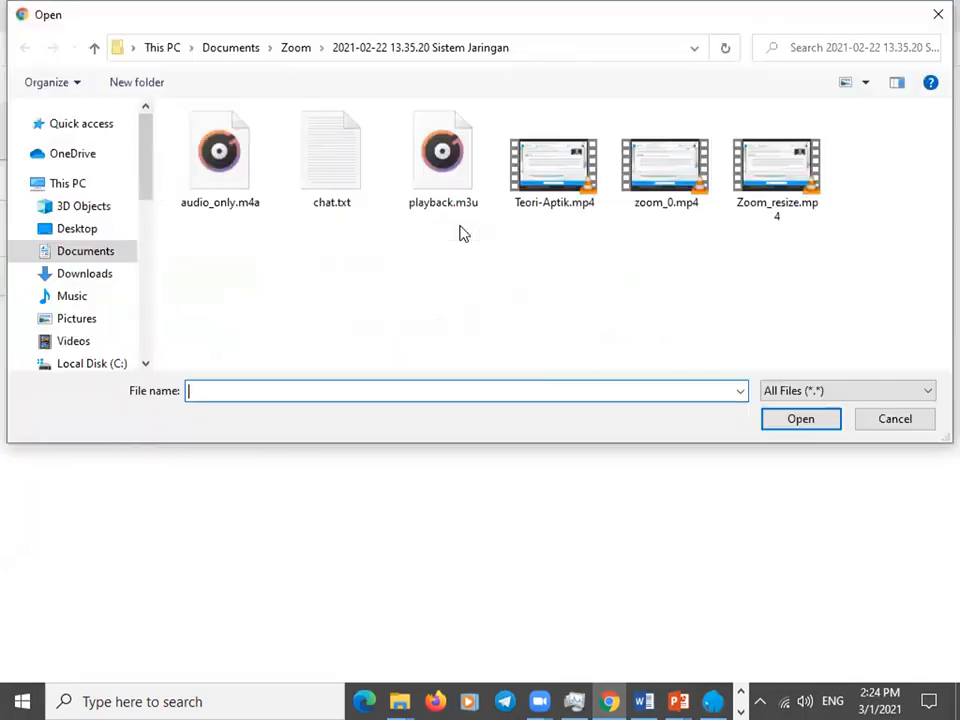
pyautogui.click(144, 330)
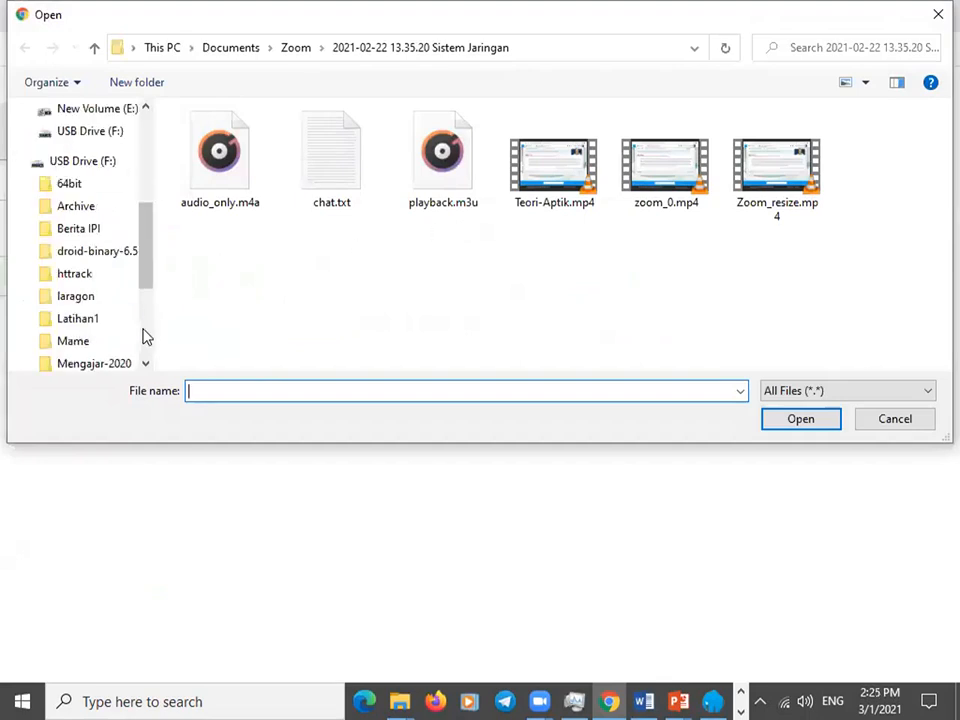
pyautogui.click(89, 166)
pyautogui.doubleClick(213, 237)
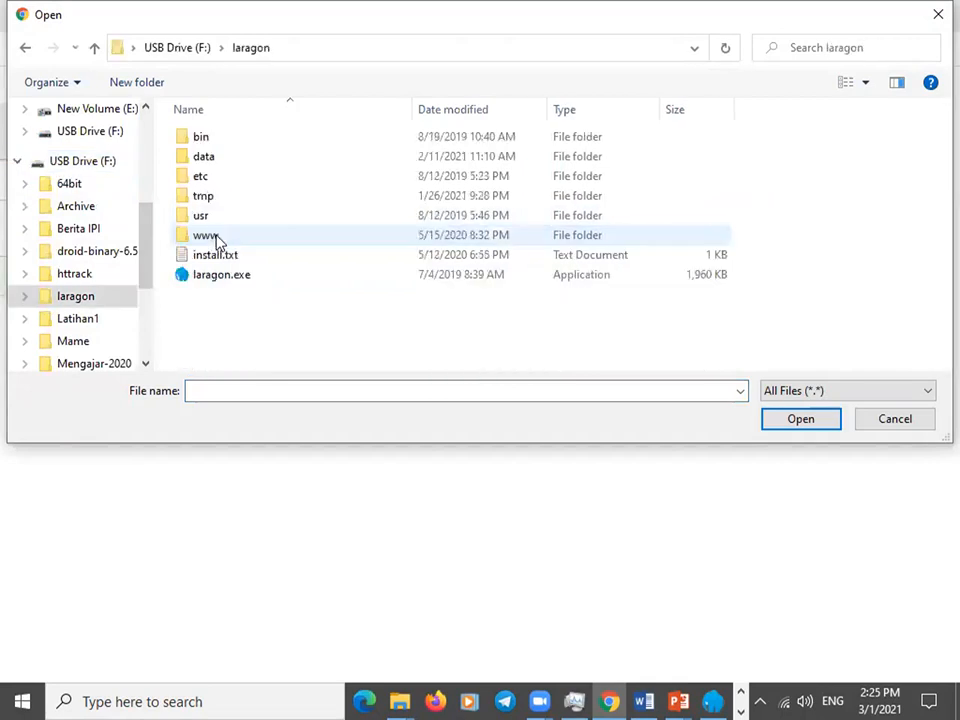
pyautogui.doubleClick(210, 237)
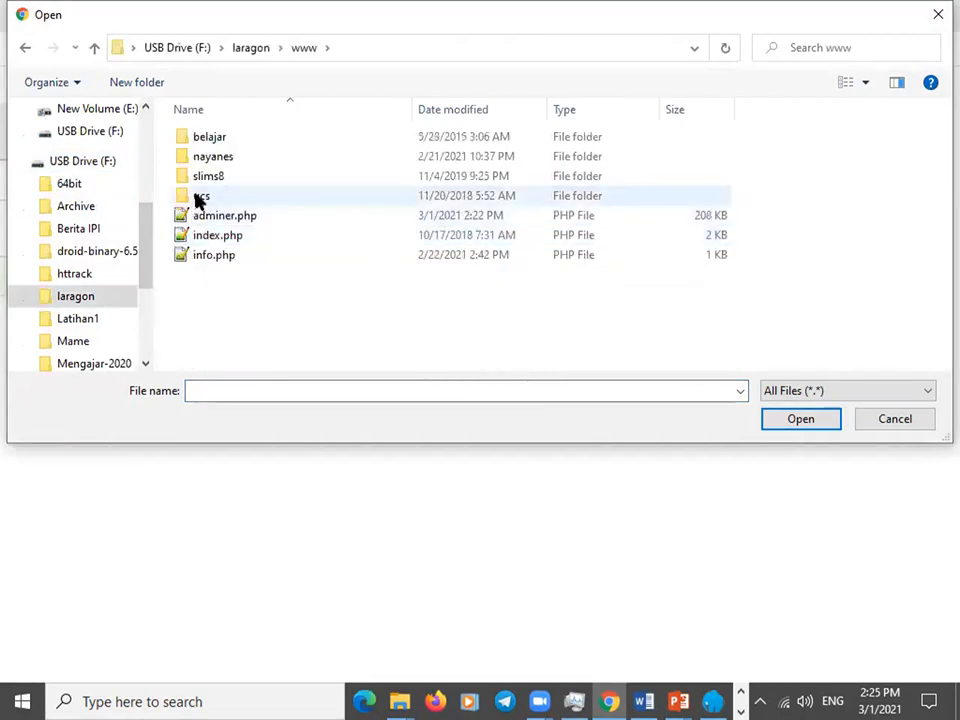
pyautogui.doubleClick(198, 197)
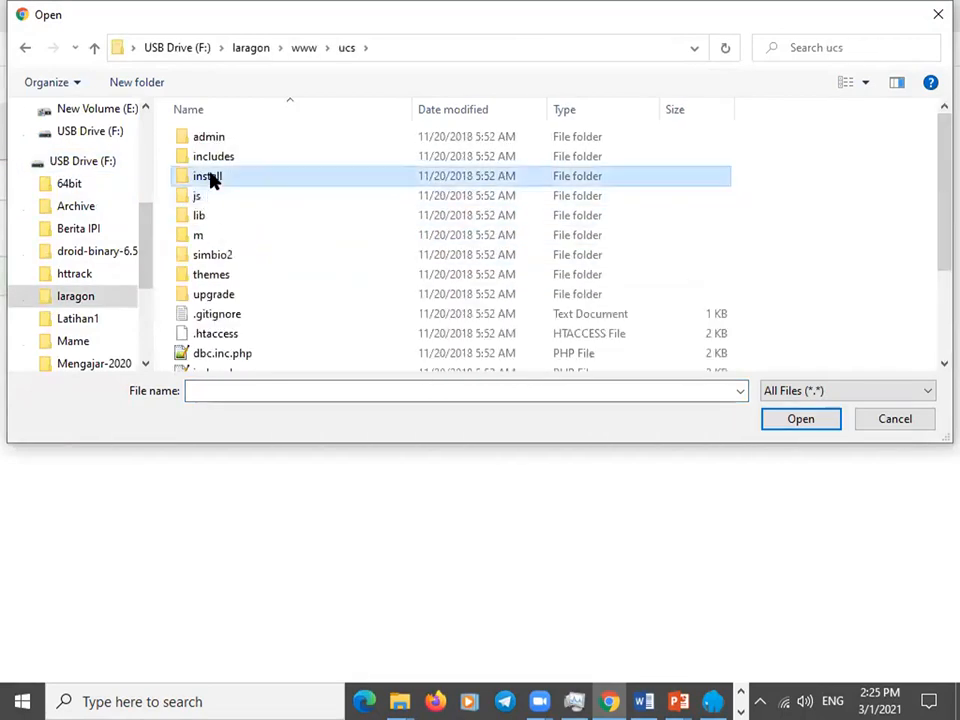
pyautogui.doubleClick(210, 180)
pyautogui.click(219, 138)
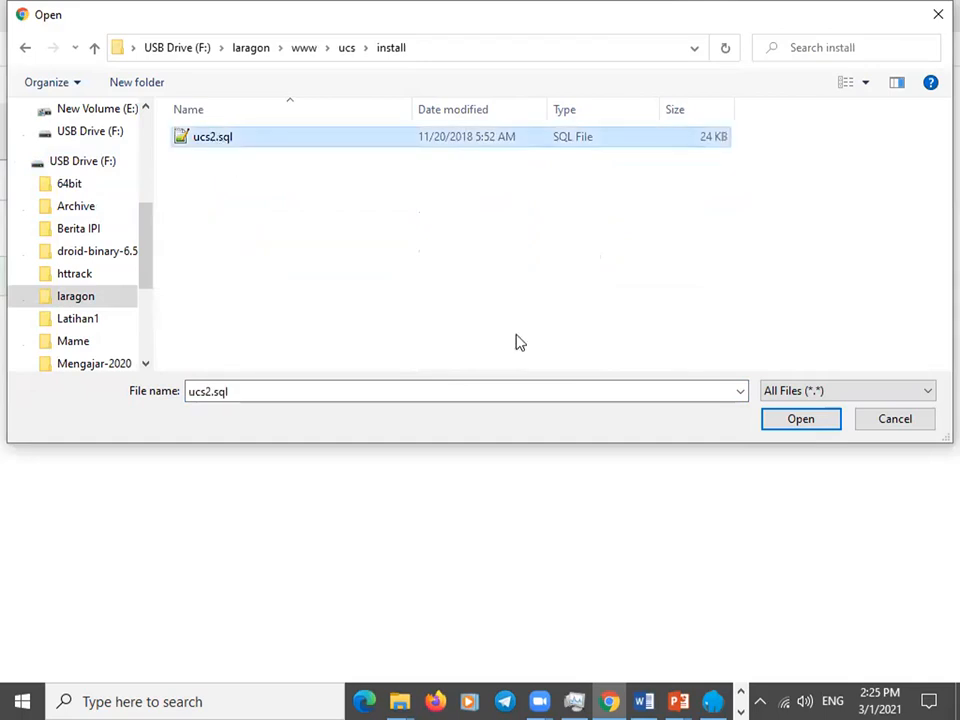
pyautogui.click(780, 420)
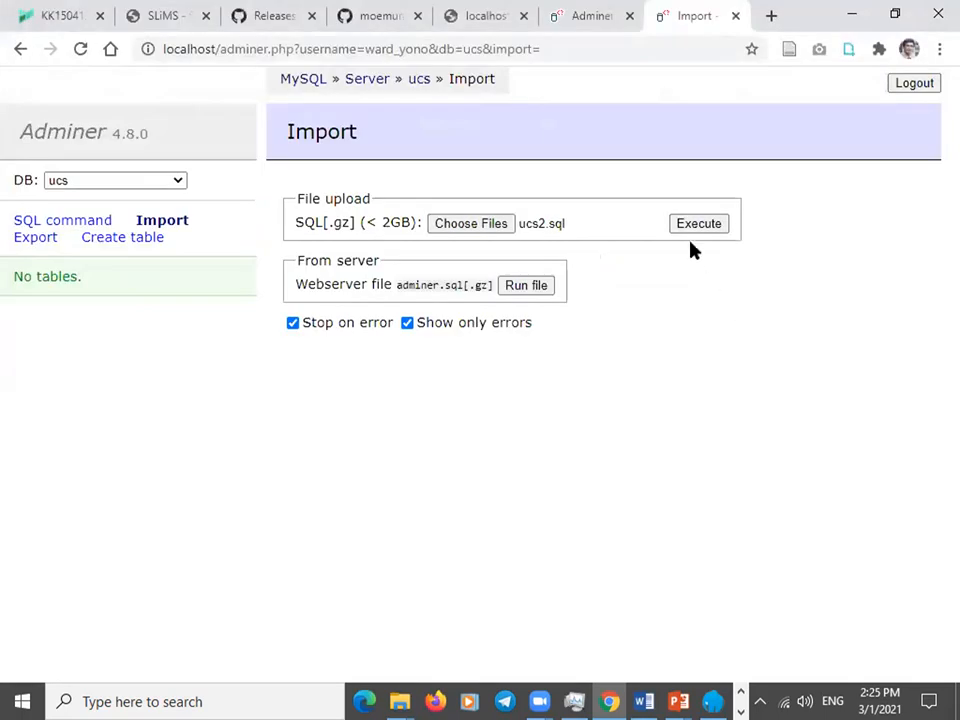
pyautogui.click(697, 224)
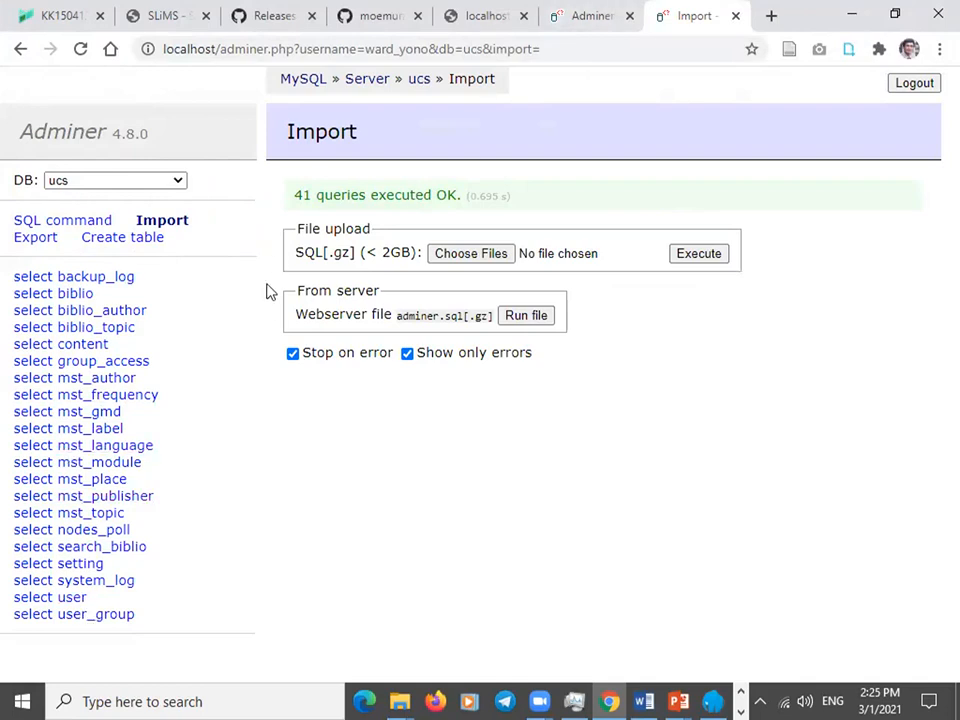
pyautogui.click(567, 30)
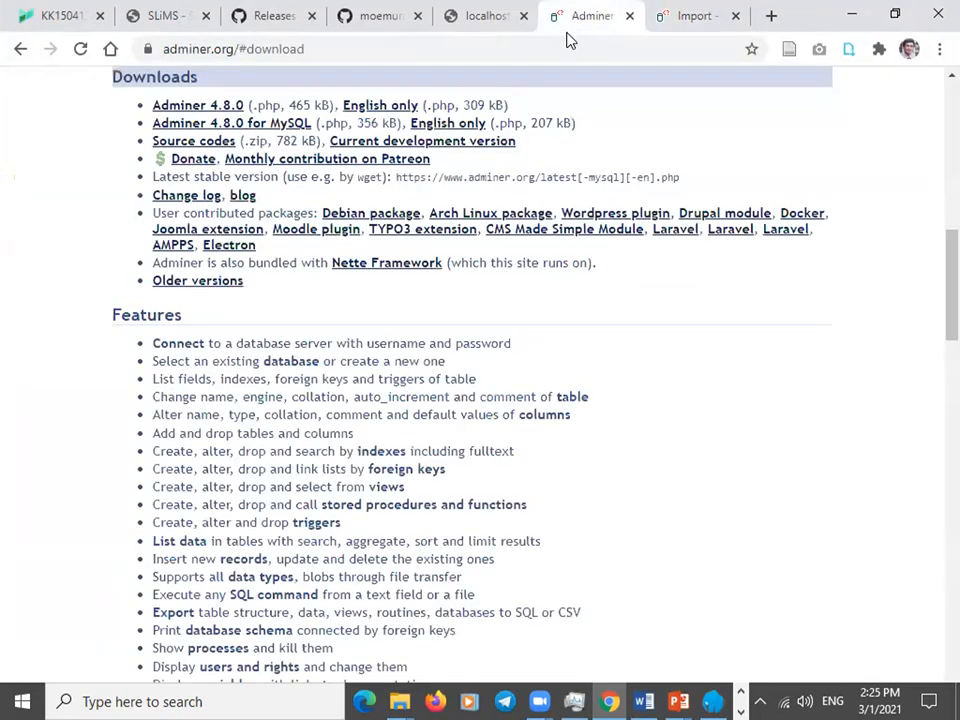
# Reload localhost/ucs so the Union Catalog Server homepage loads.
pyautogui.hotkey('ctrl', 'shift', 'Tab')
pyautogui.click(264, 48)
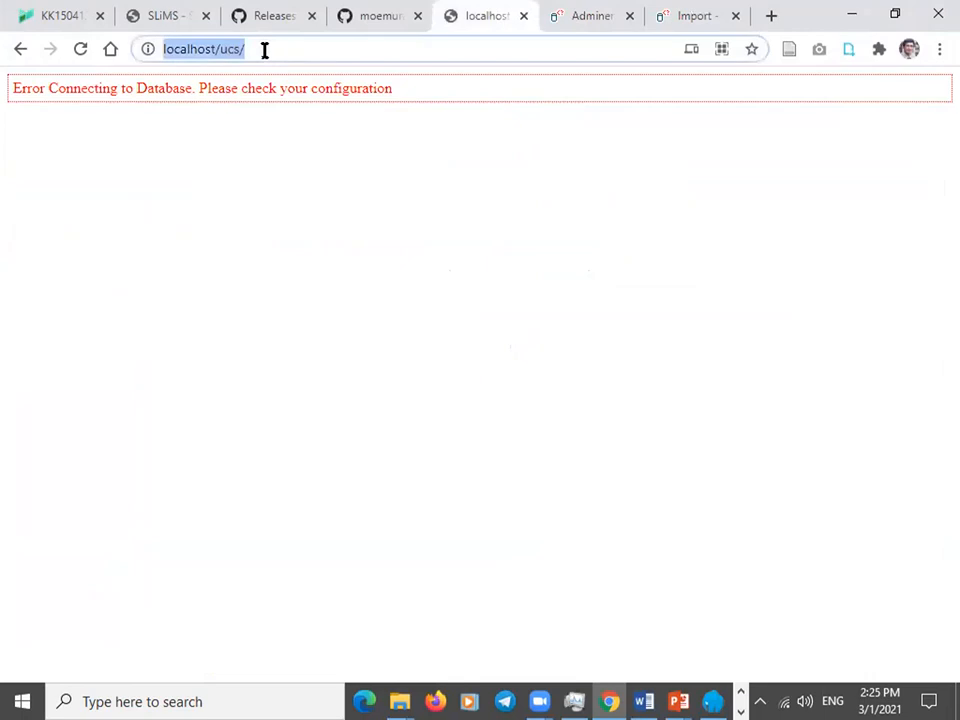
pyautogui.click(81, 49)
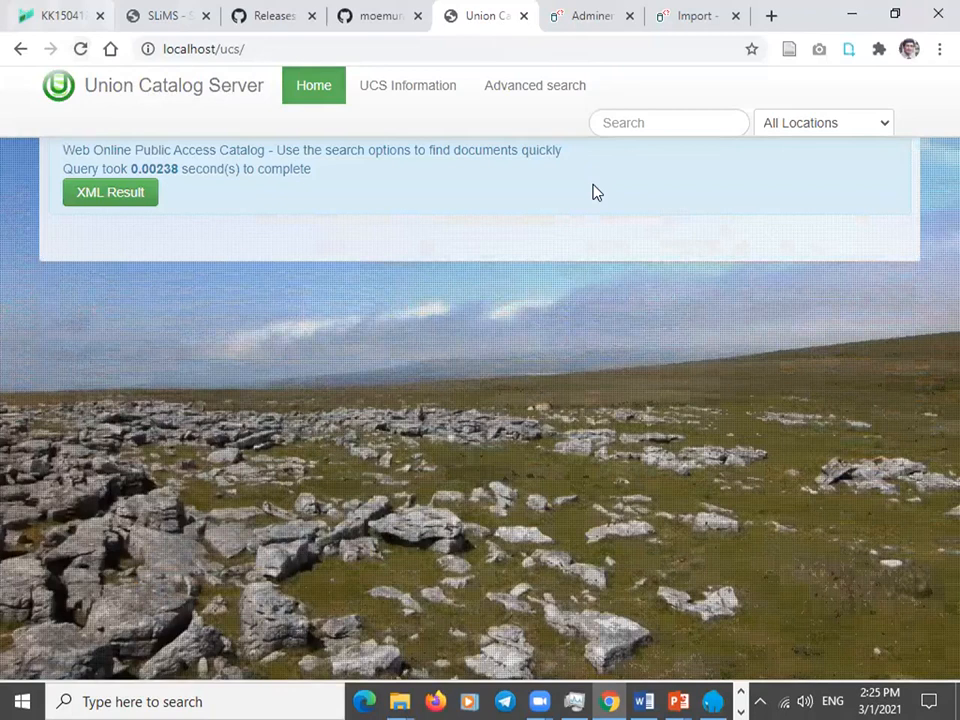
# Load localhost/slims8 to show the SLiMS SENAYAN public search page.
pyautogui.click(568, 22)
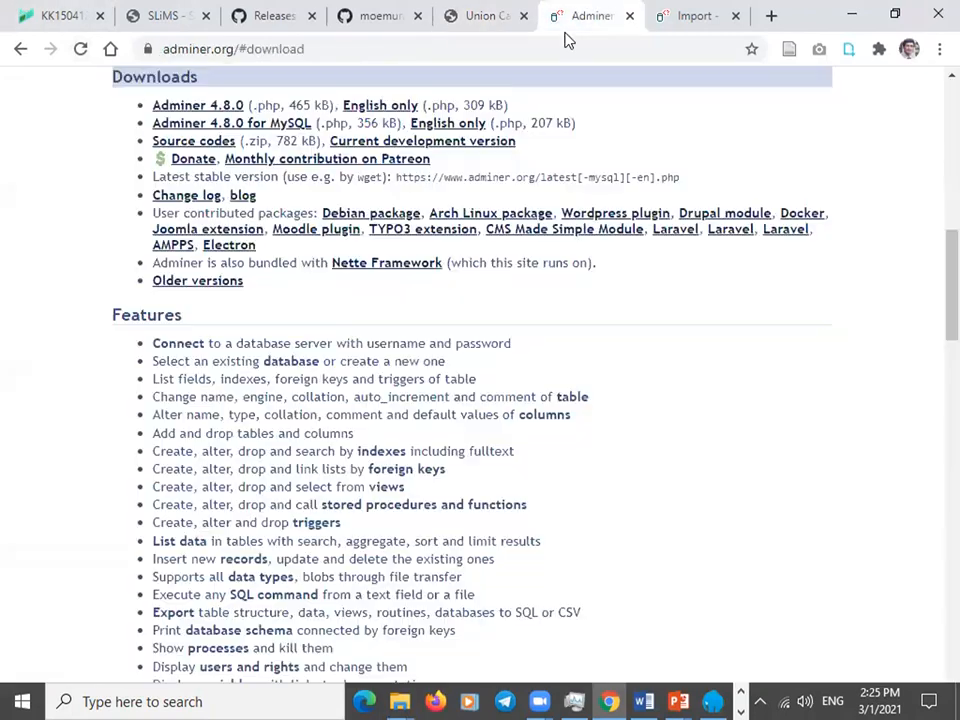
pyautogui.click(383, 30)
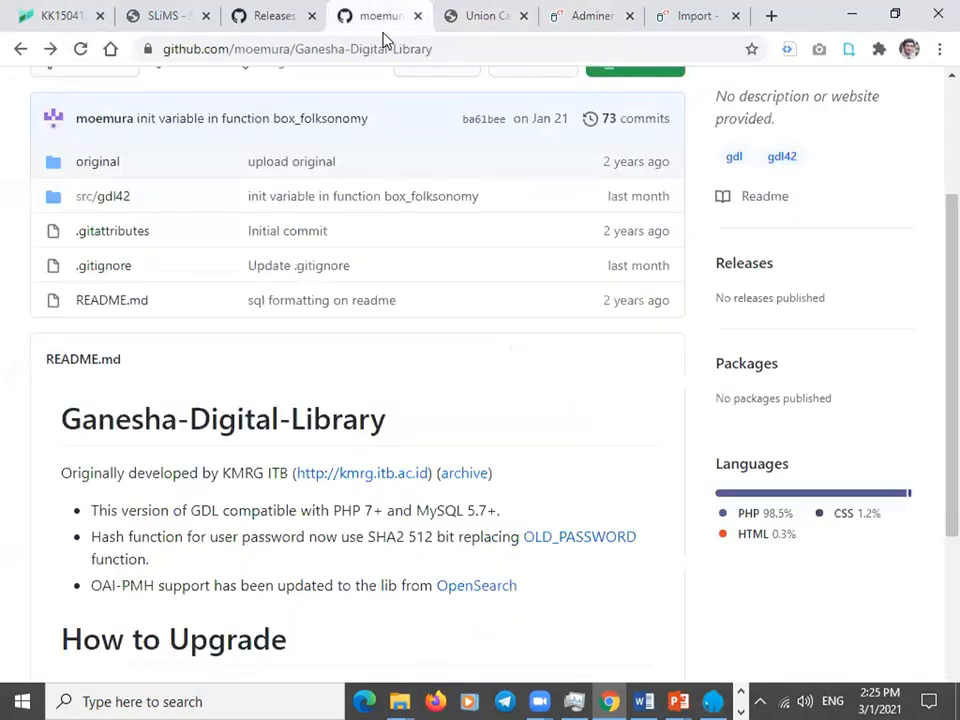
pyautogui.hotkey('ctrl', 'shift', 'Tab')
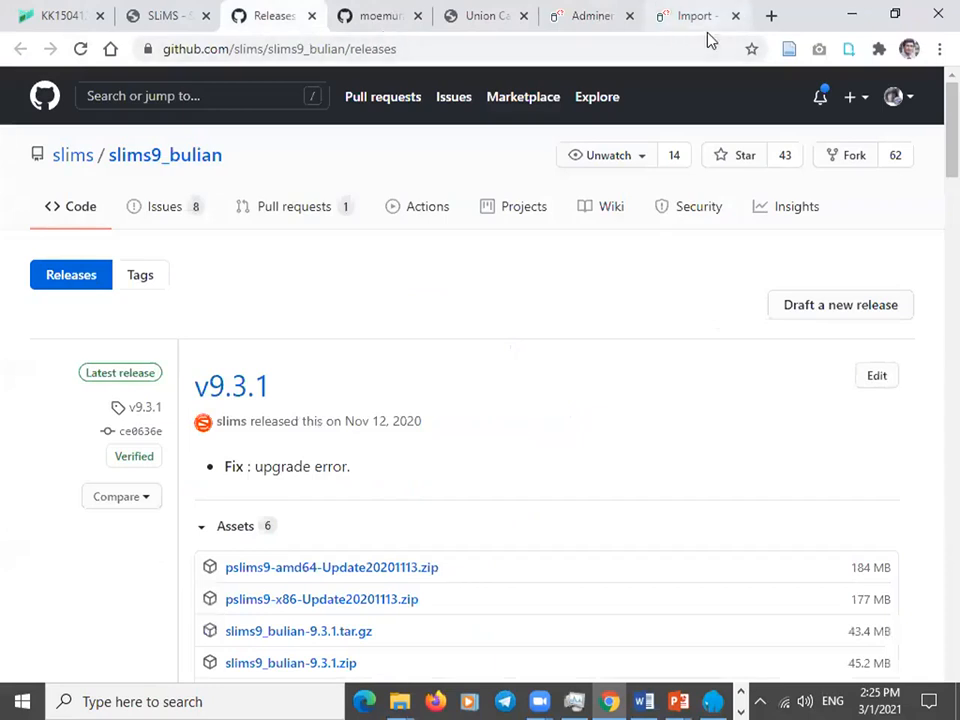
pyautogui.click(645, 47)
pyautogui.write('l')
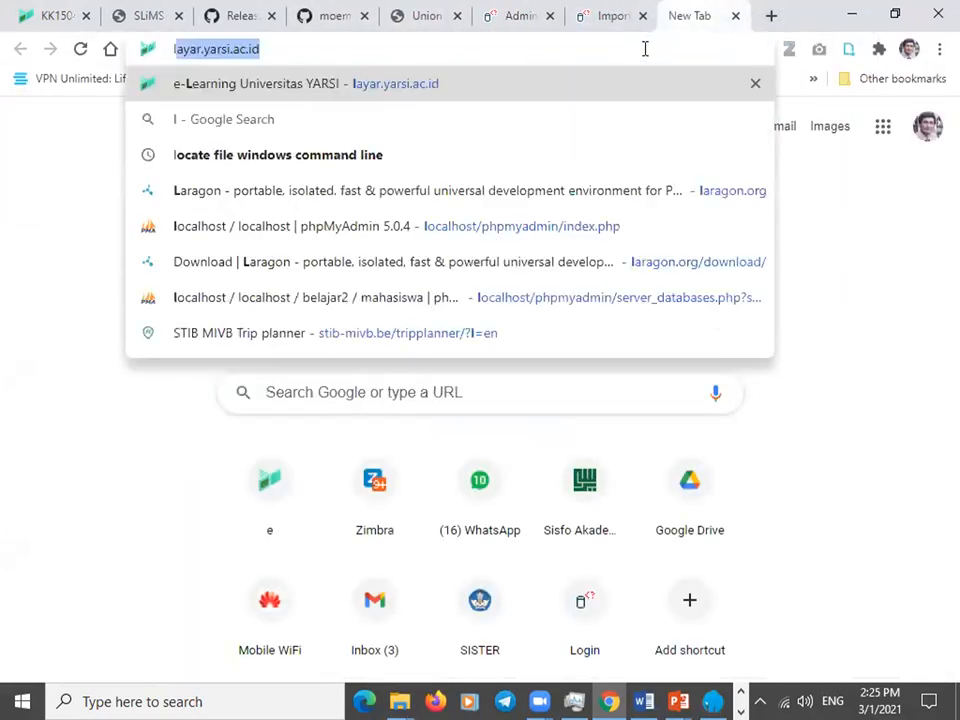
pyautogui.write('ocalhost/slims')
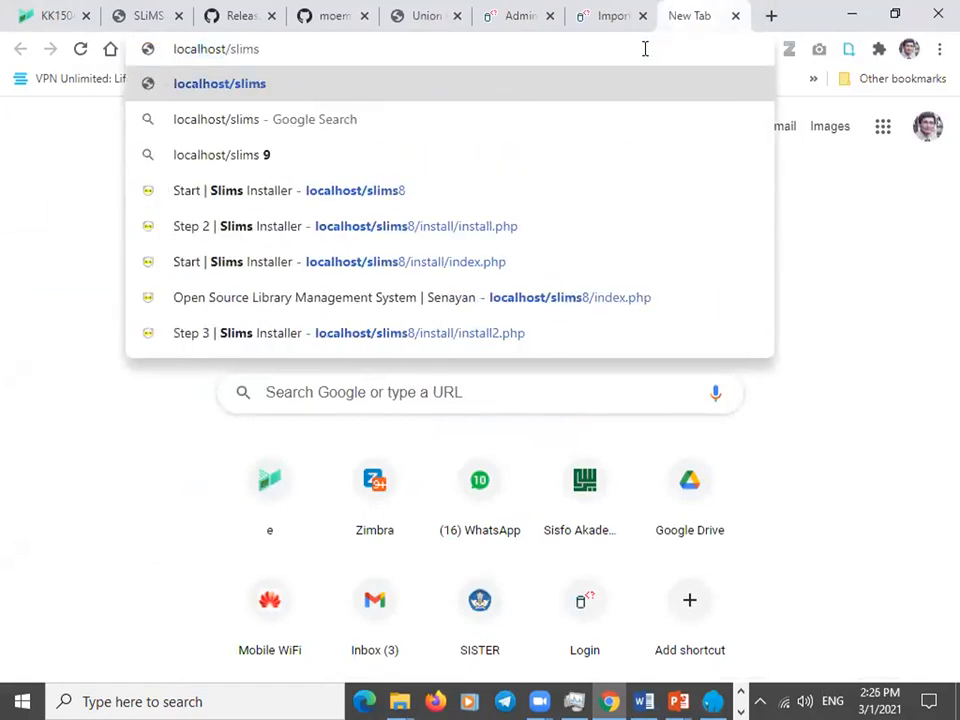
pyautogui.write('8')
pyautogui.press('Return')
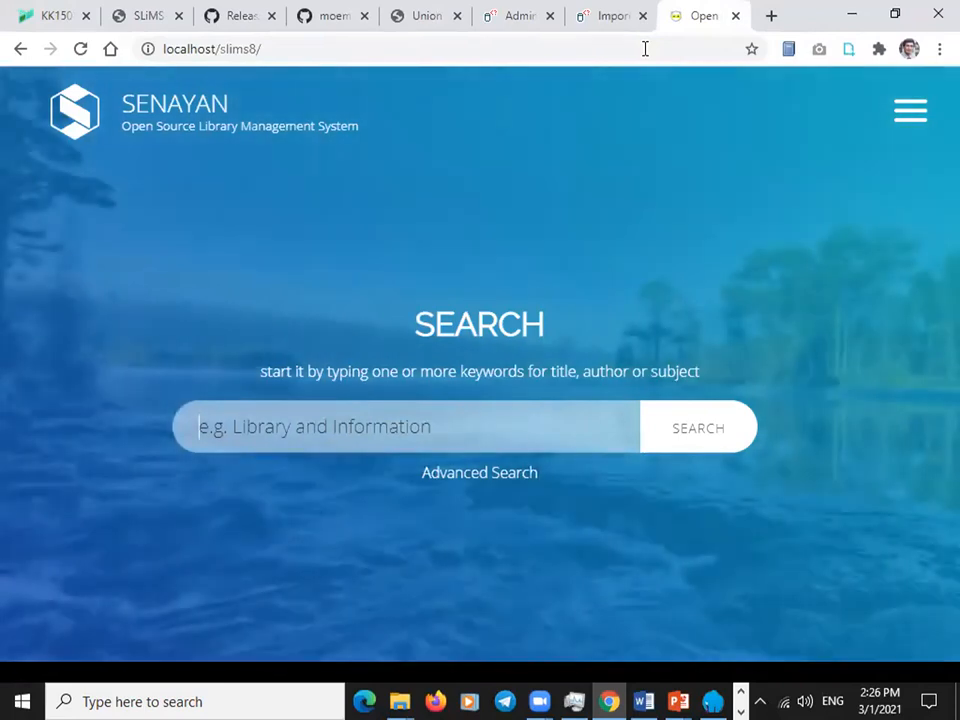
# Check All Locations lists Perpustakaan Kosong Satu and Dua, then switch to Notepad++.
pyautogui.click(430, 17)
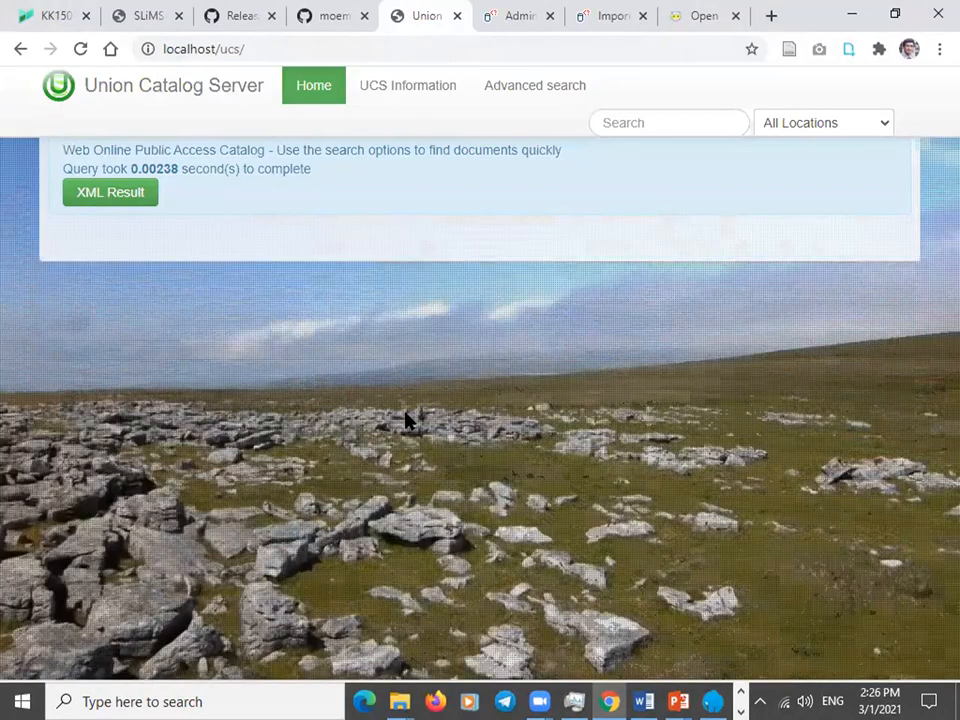
pyautogui.click(783, 125)
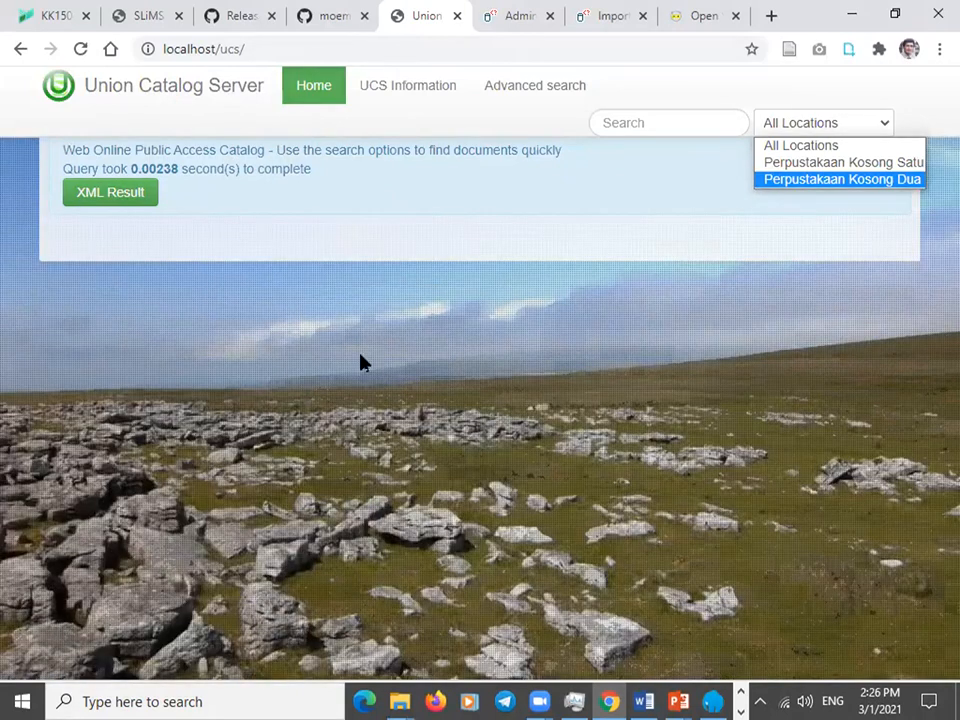
pyautogui.click(363, 363)
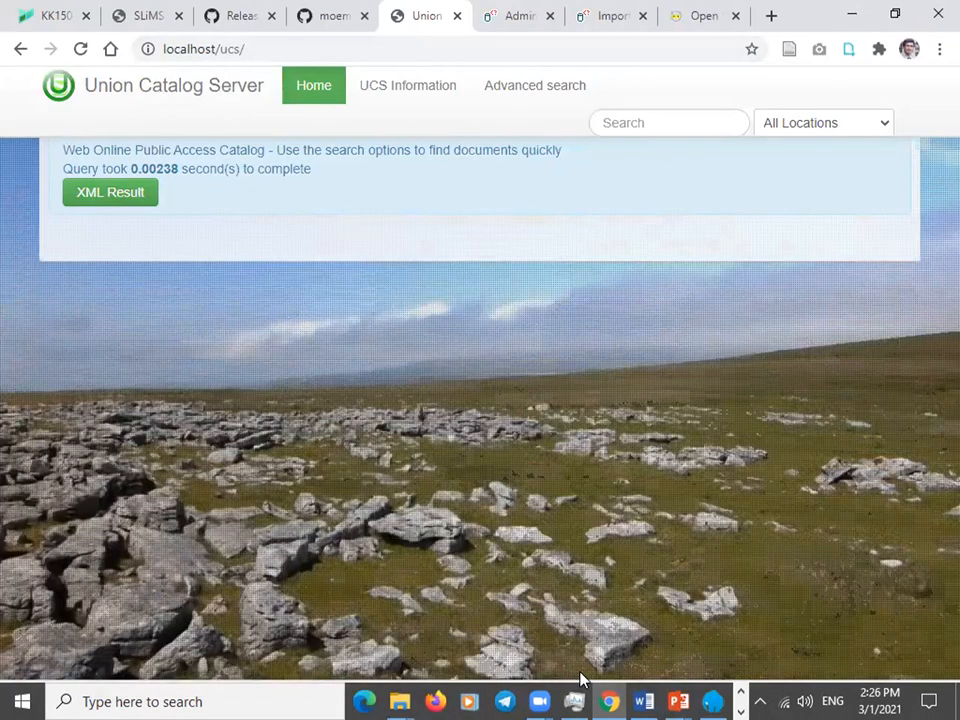
pyautogui.hotkey('alt', 'Tab')
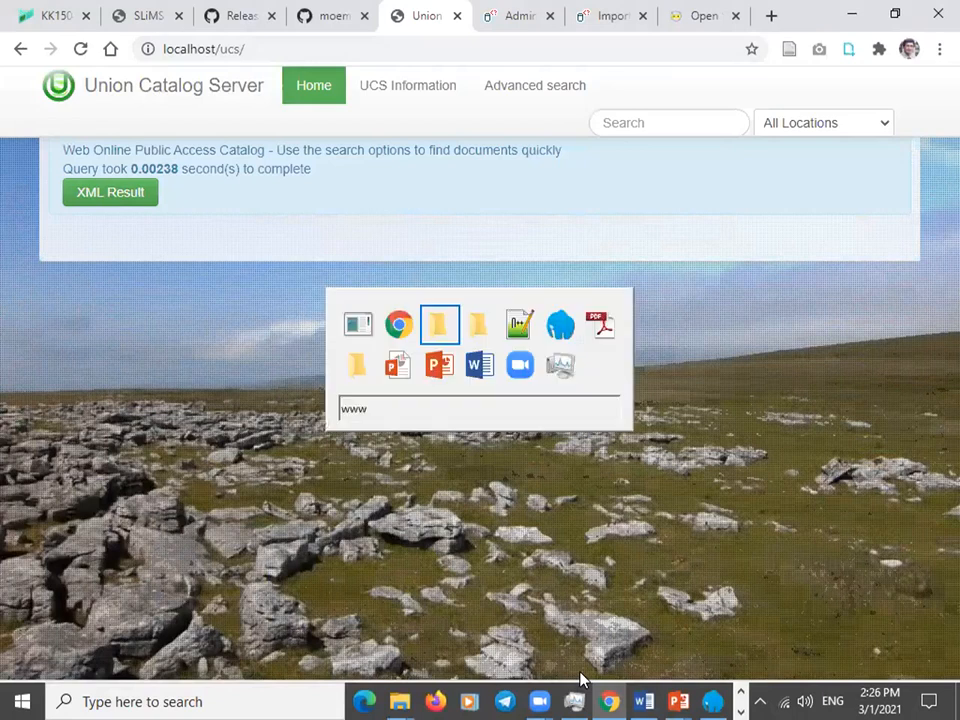
pyautogui.hotkey('alt', 'Tab')
pyautogui.hotkey('alt', 'Tab')
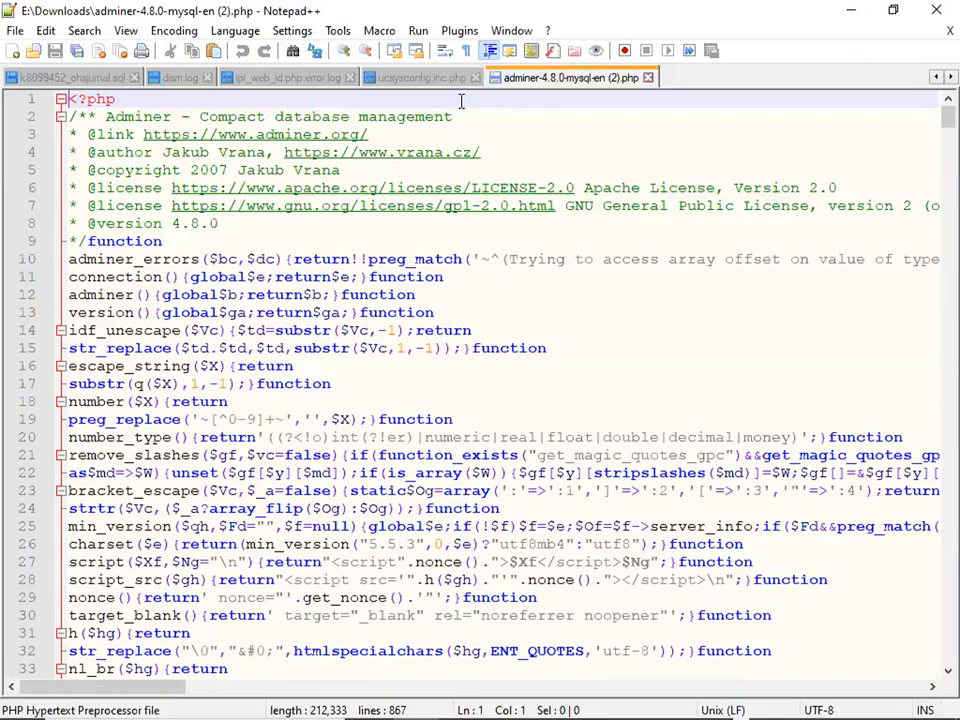
# Look over the KK150 course page, then return to Adminer's 41-queries-OK import results.
pyautogui.hotkey('alt', 'Tab')
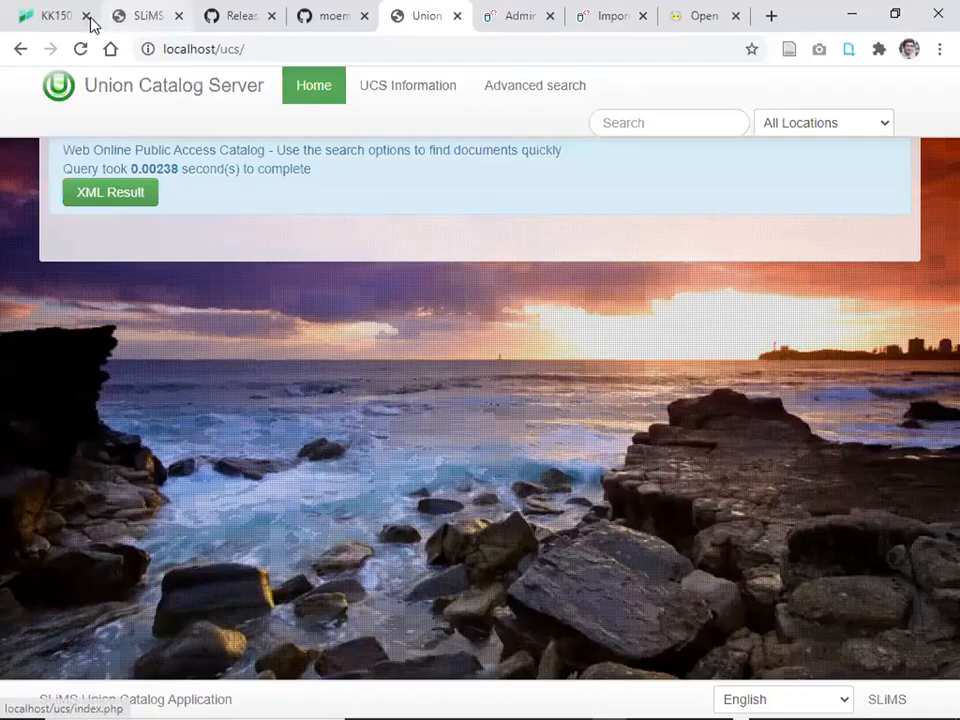
pyautogui.click(36, 20)
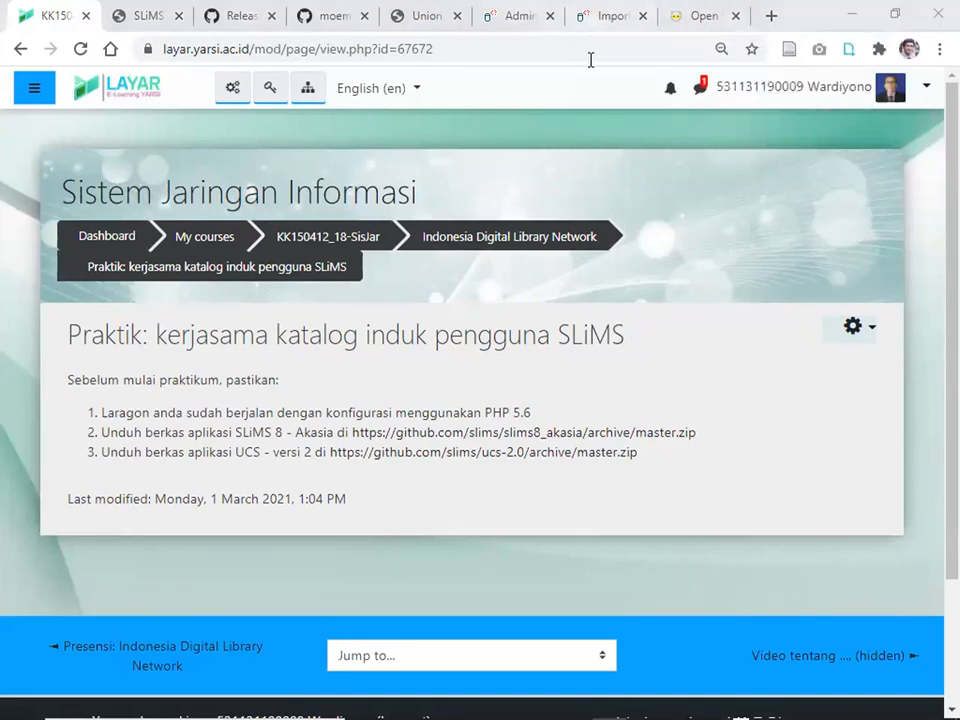
pyautogui.click(605, 15)
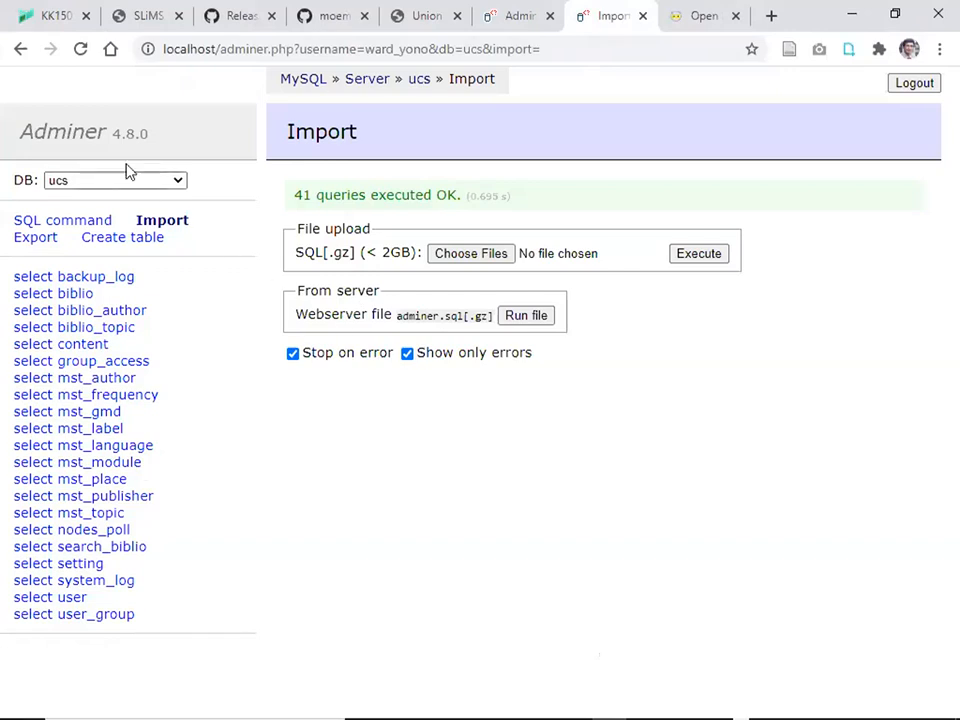